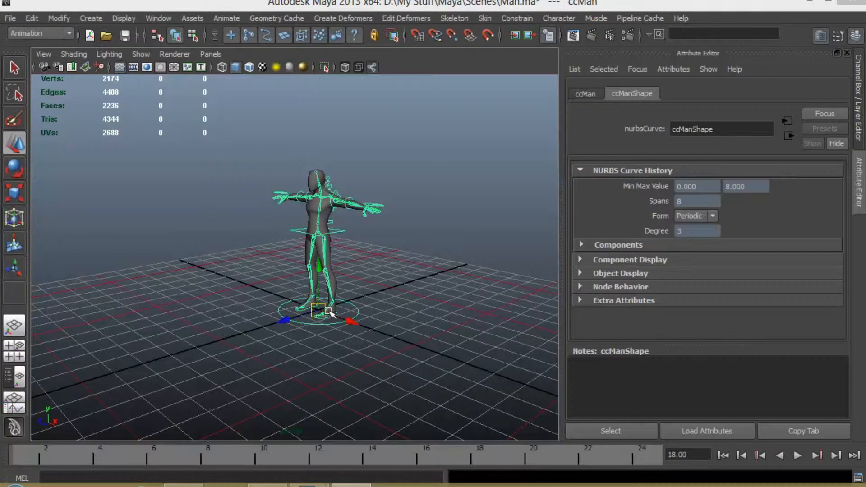
Try to move the whole character forward along Z with the ground circle control, and undo the move.
{"action": "scroll", "coordinate": [316, 321], "scroll_direction": "up", "scroll_amount": 5}
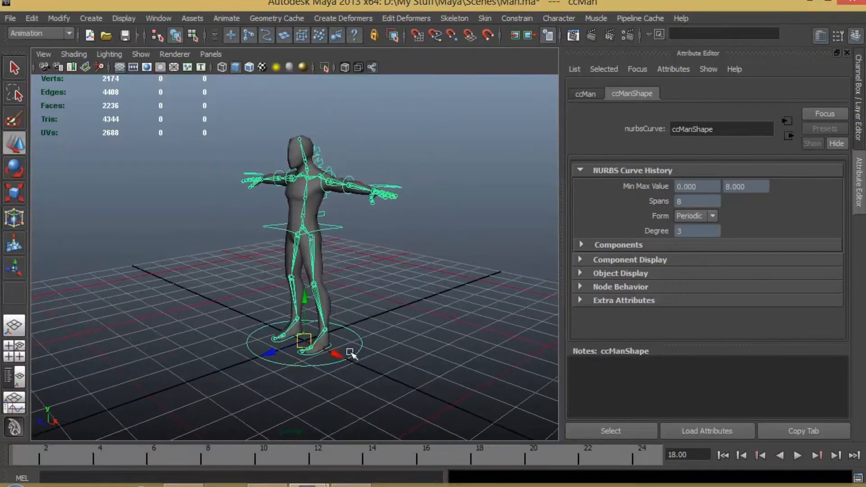
{"action": "left_click_drag", "start_coordinate": [378, 351], "coordinate": [321, 356], "text": "alt"}
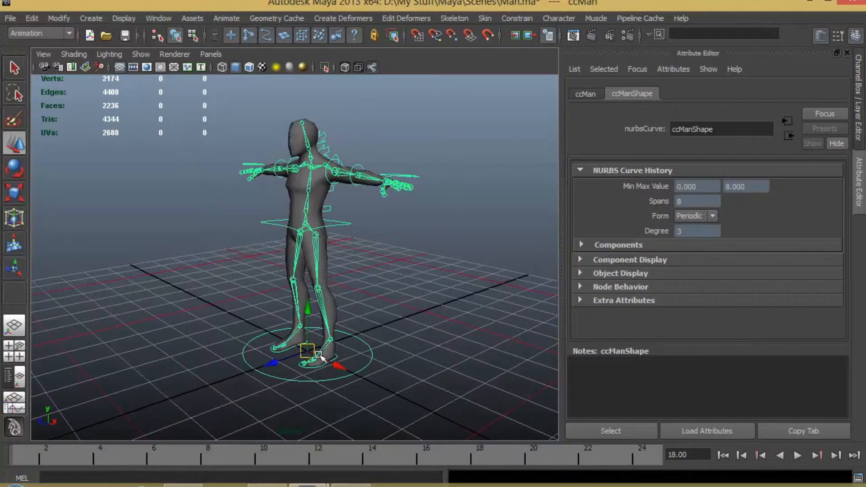
{"action": "left_click_drag", "start_coordinate": [285, 358], "coordinate": [184, 410]}
{"action": "key", "text": "ctrl+z"}
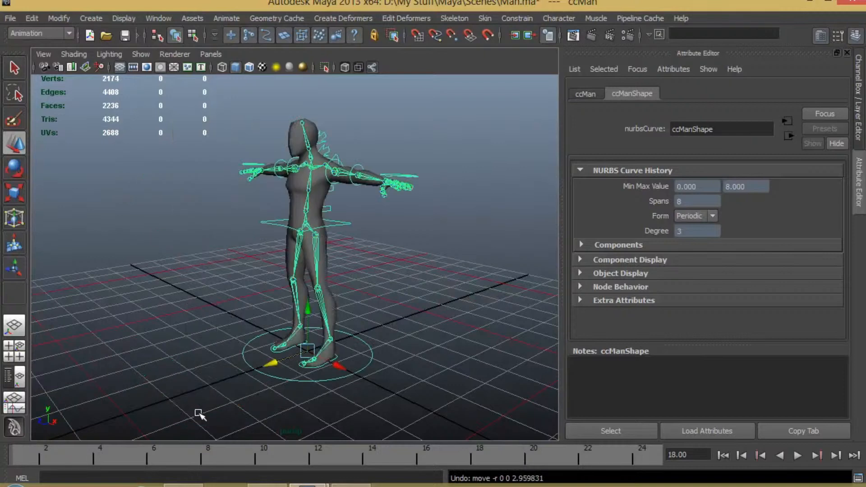
Try rotating and scaling the whole character with the ground circle control.
{"action": "key", "text": "e"}
{"action": "left_click_drag", "start_coordinate": [290, 306], "coordinate": [343, 279]}
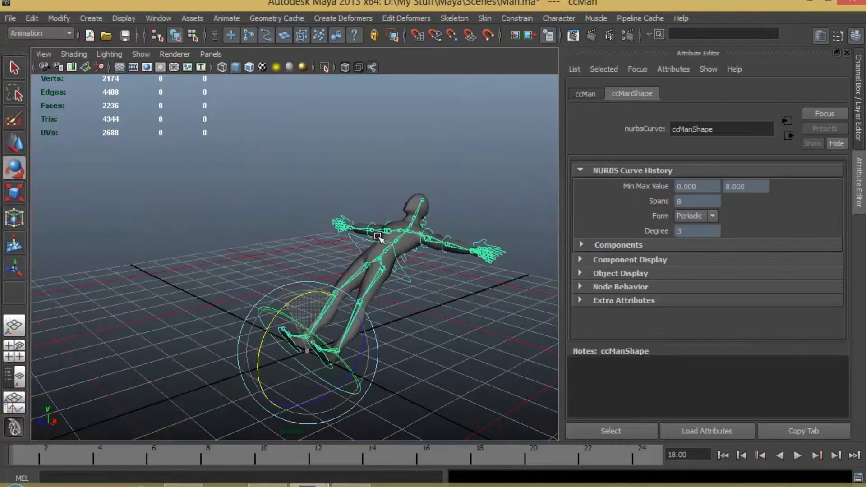
{"action": "key", "text": "ctrl+z"}
{"action": "key", "text": "r"}
{"action": "left_click_drag", "start_coordinate": [308, 350], "coordinate": [291, 358]}
{"action": "key", "text": "w"}
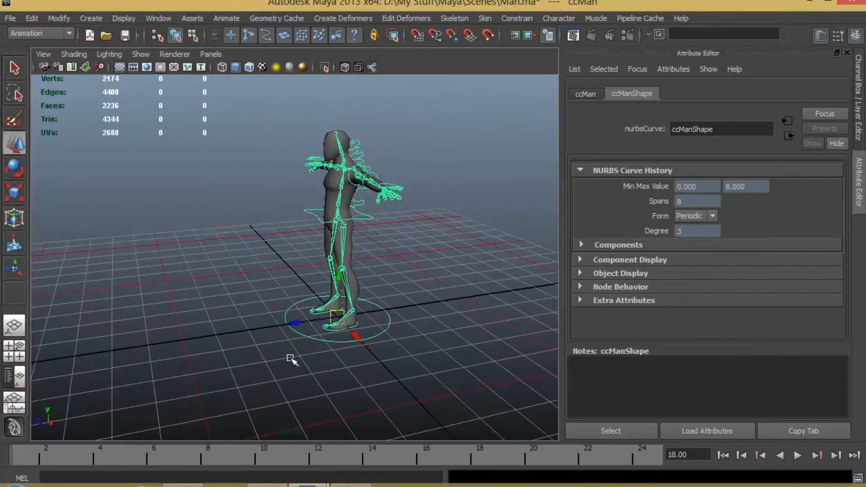
{"action": "left_click_drag", "start_coordinate": [387, 352], "coordinate": [342, 321], "text": "alt"}
{"action": "left_click", "coordinate": [298, 321]}
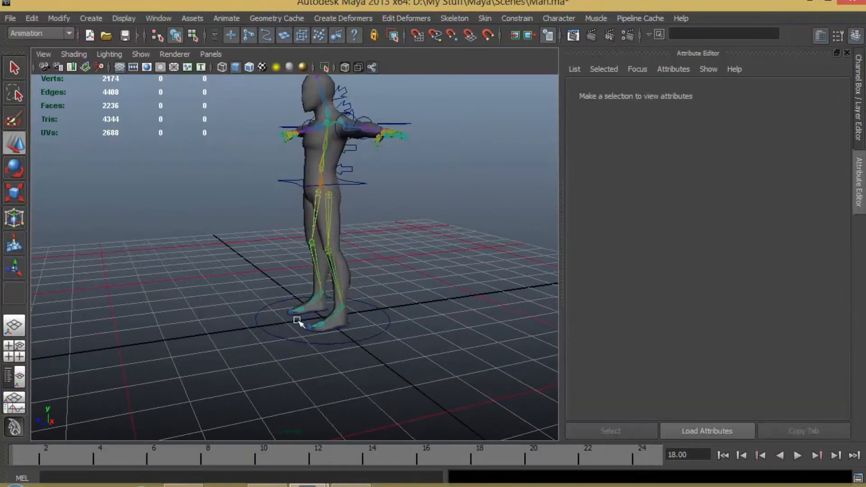
{"action": "left_click", "coordinate": [296, 311]}
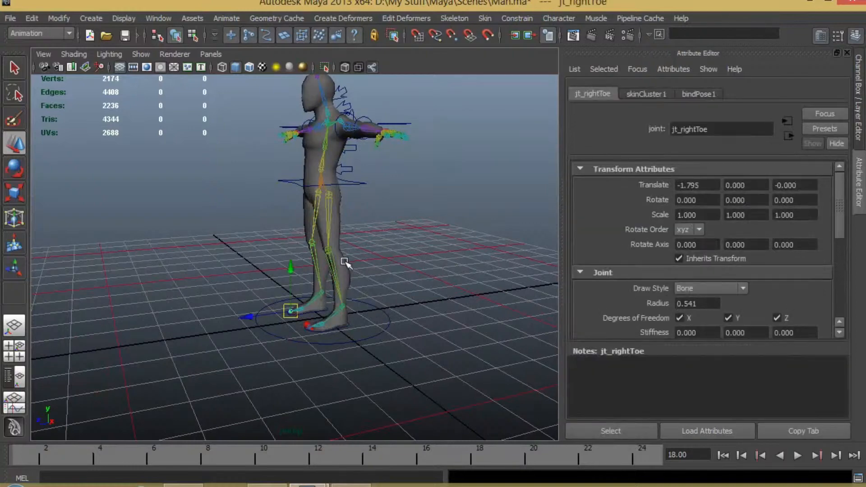
{"action": "left_click", "coordinate": [354, 285]}
{"action": "left_click", "coordinate": [346, 250]}
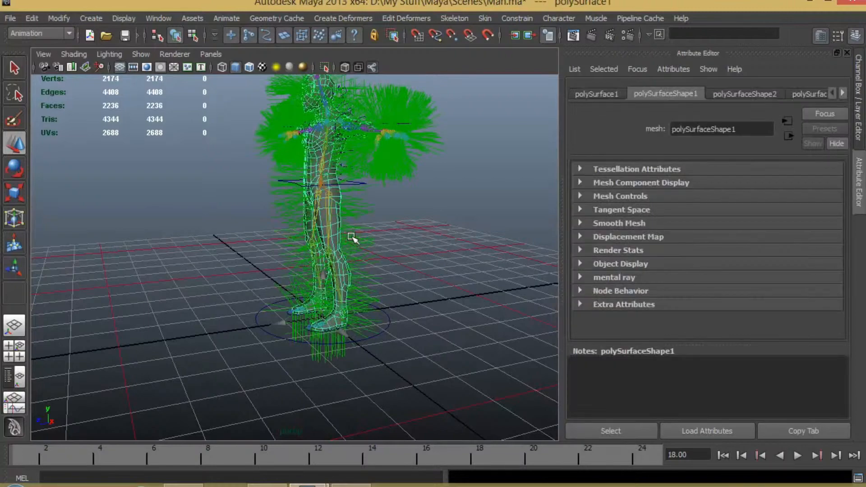
{"action": "left_click", "coordinate": [412, 232]}
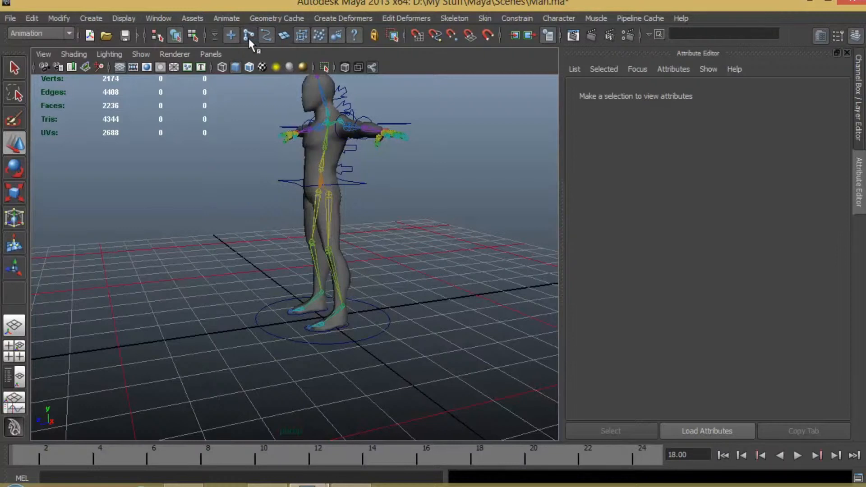
Move the left foot control cc_leftLeg backward and set its Translate Z to -5.
{"action": "left_click", "coordinate": [335, 315]}
{"action": "left_click", "coordinate": [378, 268]}
{"action": "left_click", "coordinate": [368, 342]}
{"action": "left_click", "coordinate": [372, 369]}
{"action": "left_click", "coordinate": [340, 331]}
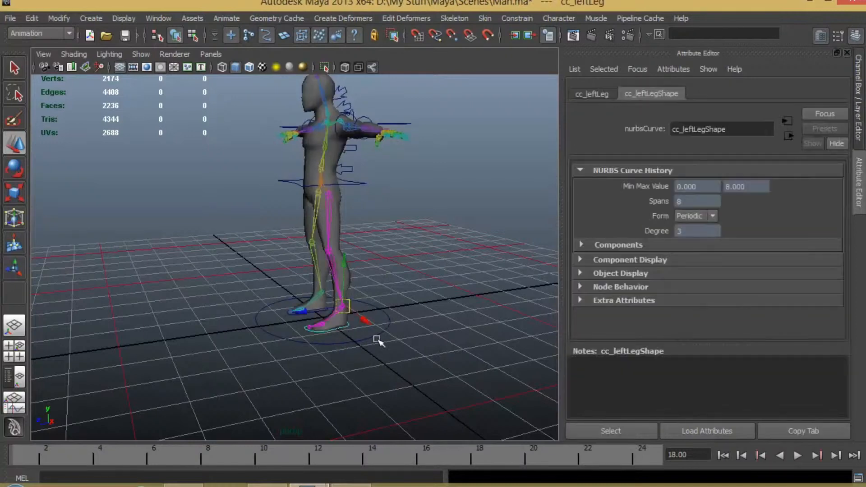
{"action": "scroll", "coordinate": [374, 341], "scroll_direction": "up", "scroll_amount": 5}
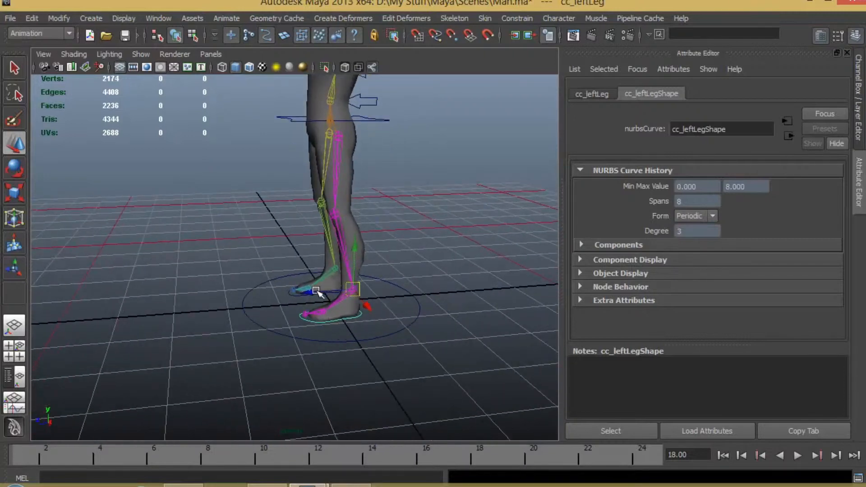
{"action": "left_click_drag", "start_coordinate": [317, 292], "coordinate": [369, 290]}
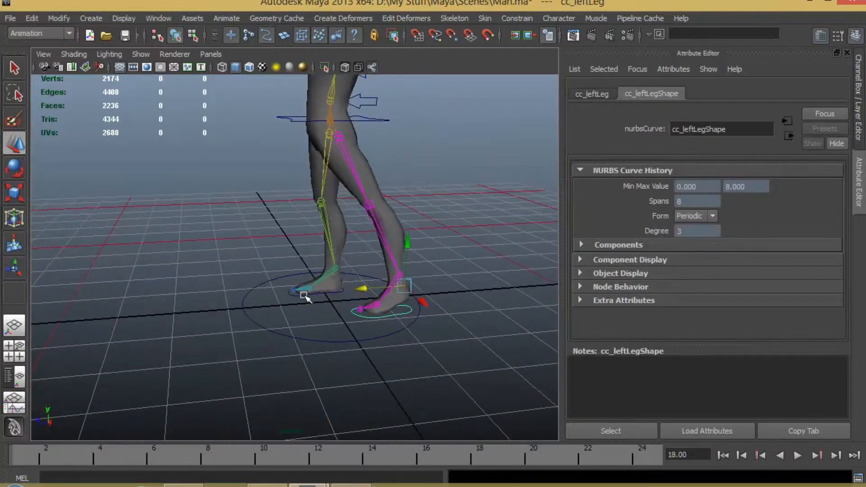
{"action": "left_click", "coordinate": [852, 130]}
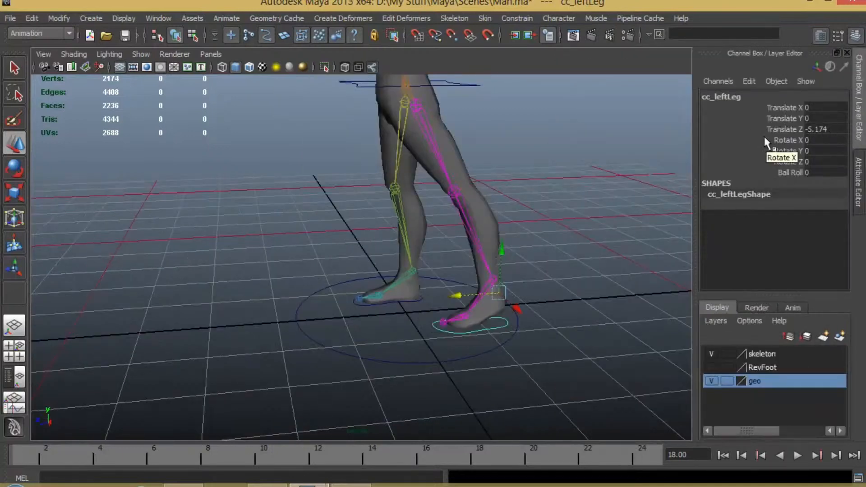
{"action": "left_click", "coordinate": [820, 129]}
{"action": "type", "text": "-5"}
{"action": "key", "text": "Return"}
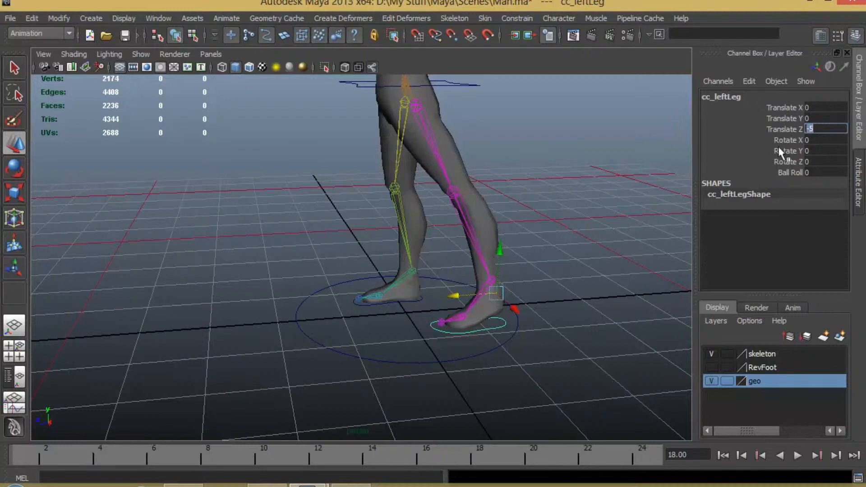
Move the right foot control cc_rightLeg forward and set its Translate Z to 5.
{"action": "left_click", "coordinate": [359, 306]}
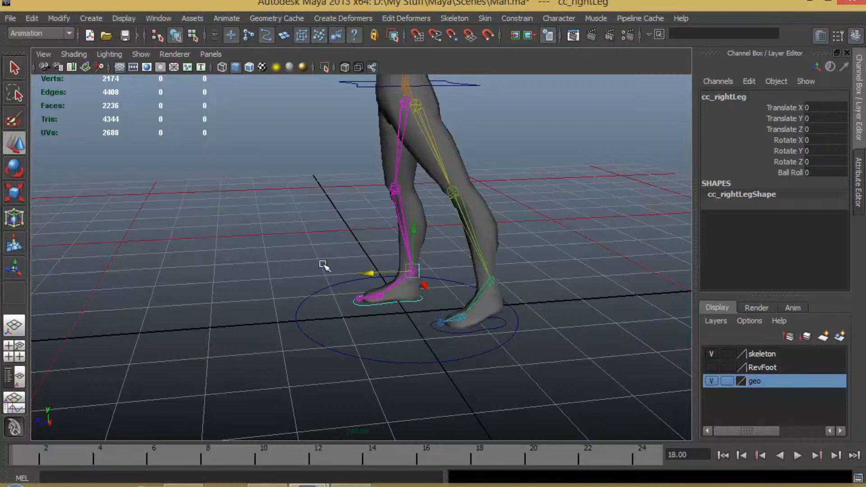
{"action": "left_click_drag", "start_coordinate": [382, 276], "coordinate": [334, 279]}
{"action": "double_click", "coordinate": [822, 128]}
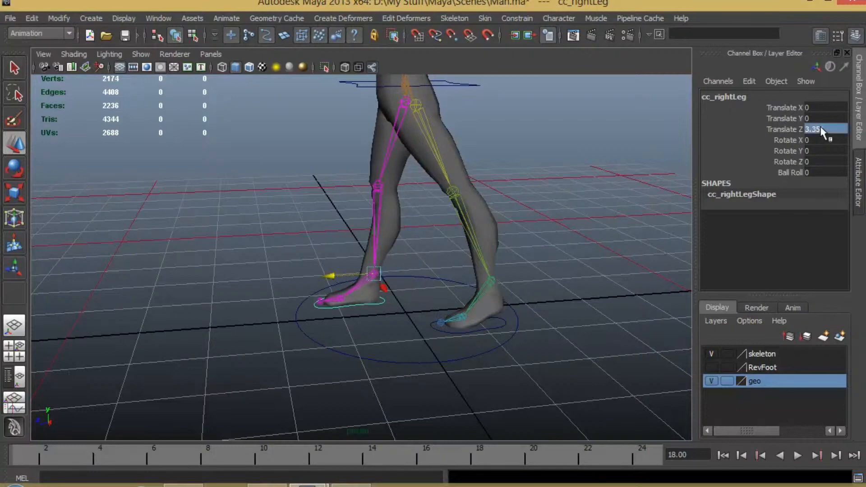
{"action": "type", "text": "5"}
{"action": "key", "text": "Return"}
Lower the hips with the ccHip control and set its Translate Y to -0.7.
{"action": "scroll", "coordinate": [555, 182], "scroll_direction": "down", "scroll_amount": 2}
{"action": "left_click_drag", "start_coordinate": [519, 226], "coordinate": [505, 212], "text": "alt"}
{"action": "scroll", "coordinate": [528, 214], "scroll_direction": "up", "scroll_amount": 2}
{"action": "left_click", "coordinate": [395, 103]}
{"action": "left_click_drag", "start_coordinate": [399, 95], "coordinate": [399, 105]}
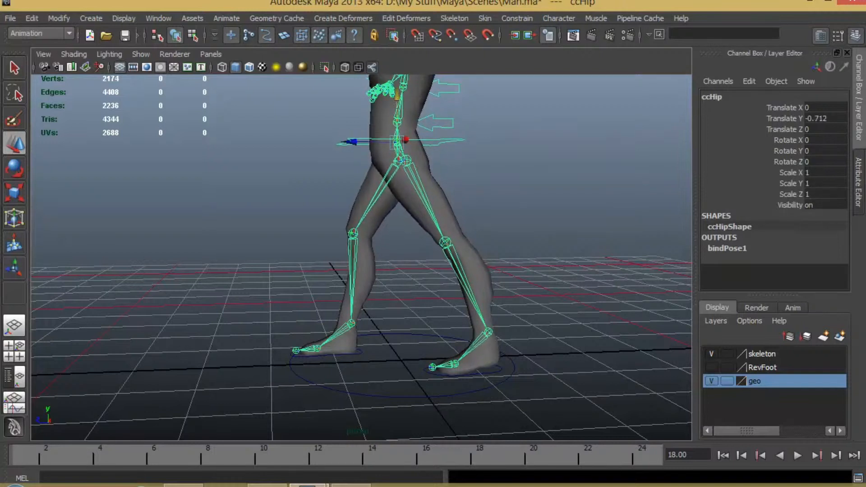
{"action": "type", "text": "-0.7"}
{"action": "key", "text": "Return"}
Lift the left heel by setting the left foot control's Ball Roll to 2.7.
{"action": "left_click_drag", "start_coordinate": [470, 311], "coordinate": [510, 290], "text": "alt"}
{"action": "left_click", "coordinate": [502, 341]}
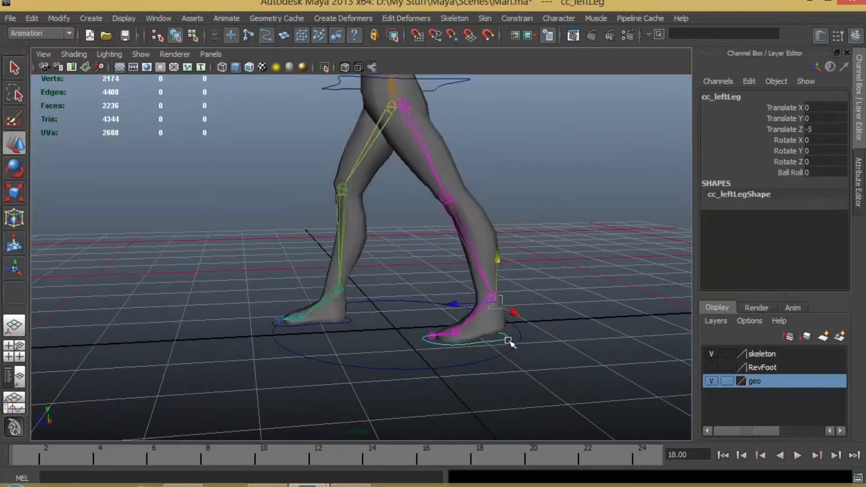
{"action": "left_click", "coordinate": [794, 172]}
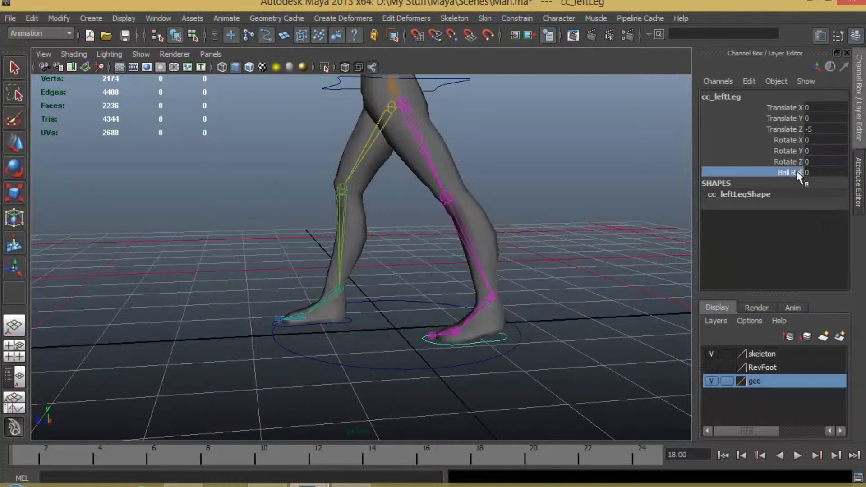
{"action": "middle_click_drag", "start_coordinate": [555, 232], "coordinate": [567, 231]}
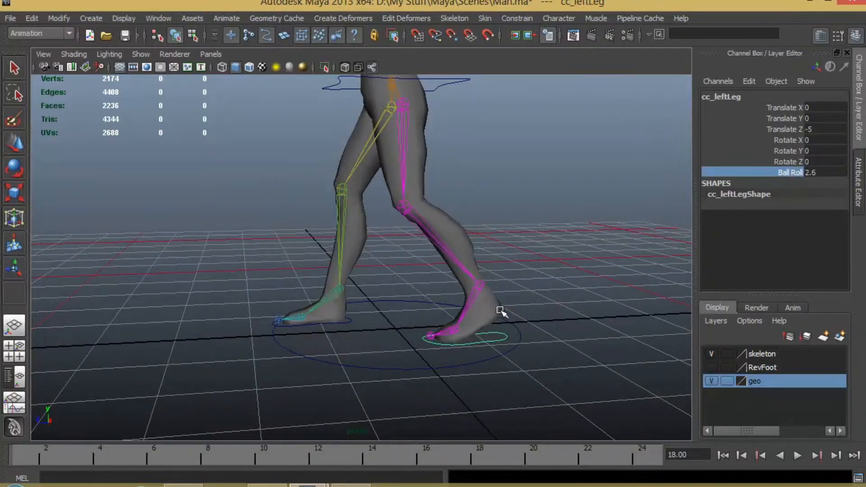
{"action": "double_click", "coordinate": [809, 173]}
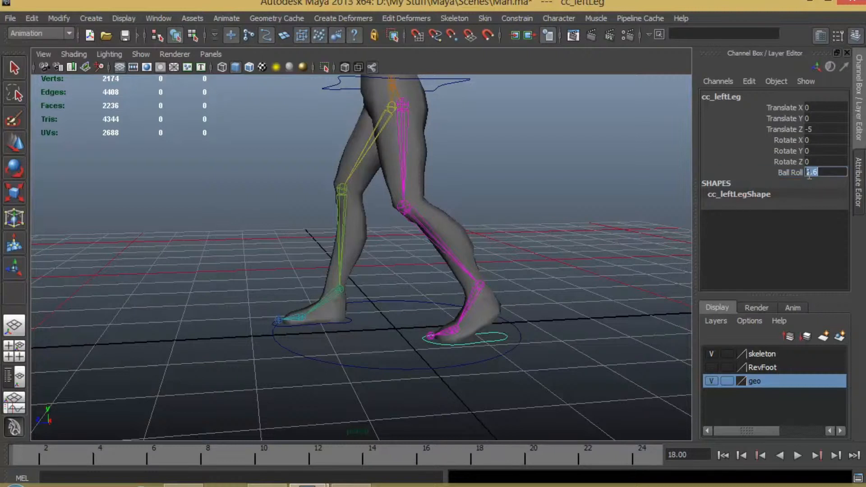
{"action": "type", "text": "1.7"}
{"action": "key", "text": "Return"}
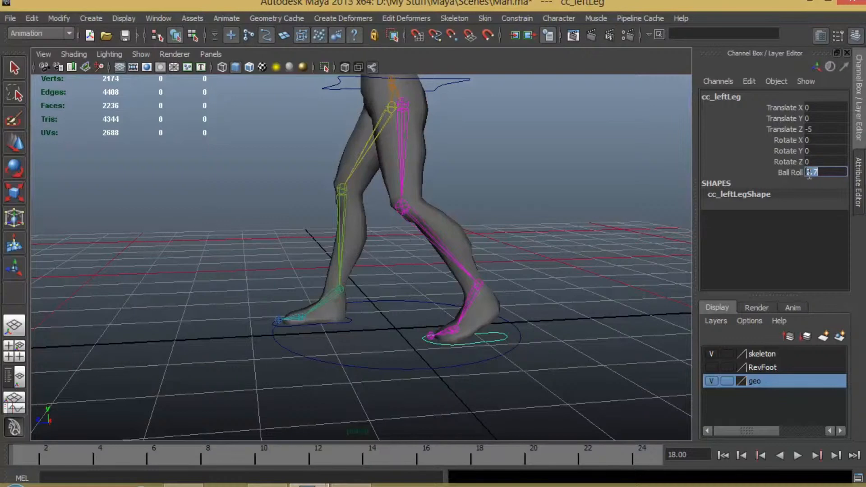
Rotate the left arm control down to the character's side, to about -76 in Rotate Z.
{"action": "left_click_drag", "start_coordinate": [409, 334], "coordinate": [410, 358], "text": "alt"}
{"action": "right_click_drag", "start_coordinate": [410, 358], "coordinate": [442, 306], "text": "alt"}
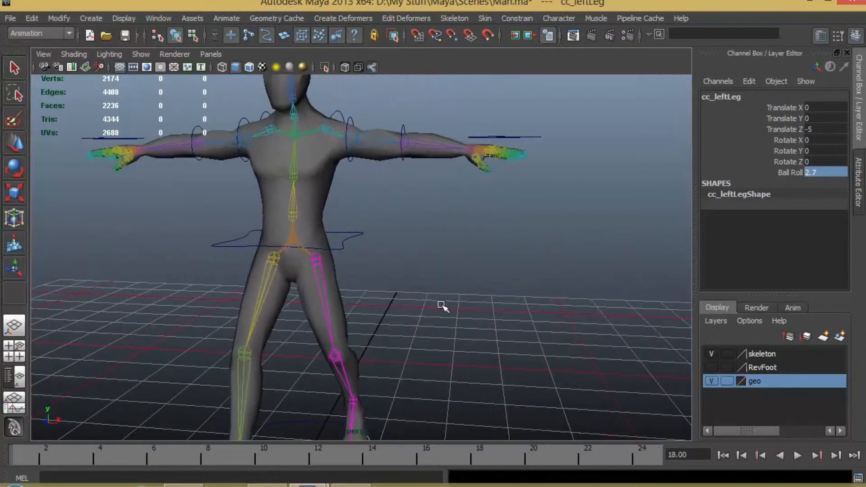
{"action": "left_click", "coordinate": [353, 161]}
{"action": "key", "text": "e"}
{"action": "left_click_drag", "start_coordinate": [396, 100], "coordinate": [406, 187]}
{"action": "left_click_drag", "start_coordinate": [307, 232], "coordinate": [400, 237], "text": "alt"}
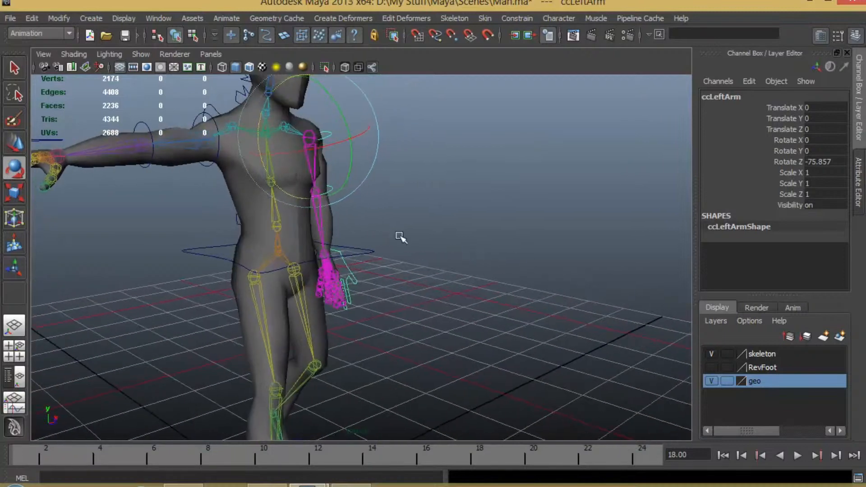
Rotate the right arm control down to the character's side, to about -73 in Rotate Z.
{"action": "left_click", "coordinate": [218, 128]}
{"action": "left_click_drag", "start_coordinate": [157, 109], "coordinate": [344, 309]}
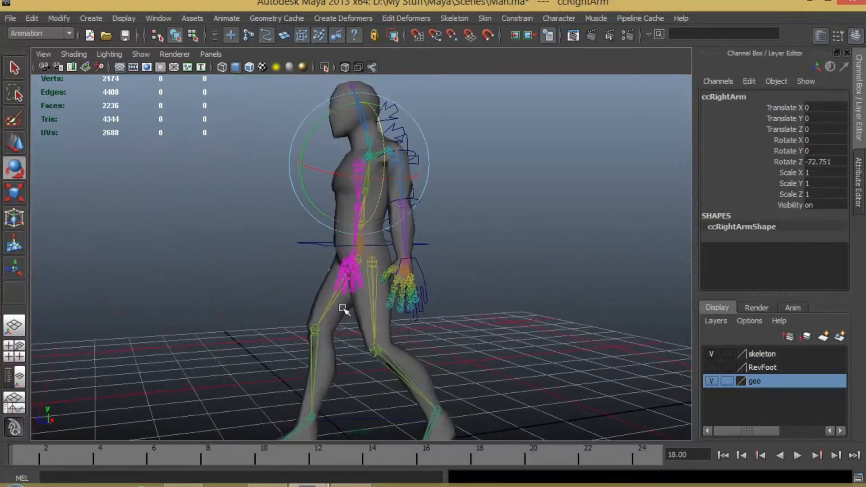
{"action": "middle_click_drag", "start_coordinate": [343, 308], "coordinate": [312, 248], "text": "alt"}
{"action": "left_click_drag", "start_coordinate": [312, 248], "coordinate": [386, 239], "text": "alt"}
Bend the left elbow forward with its control, to about -22 in Rotate Y.
{"action": "left_click", "coordinate": [378, 110]}
{"action": "left_click_drag", "start_coordinate": [399, 190], "coordinate": [413, 177], "text": "alt"}
{"action": "left_click", "coordinate": [390, 173]}
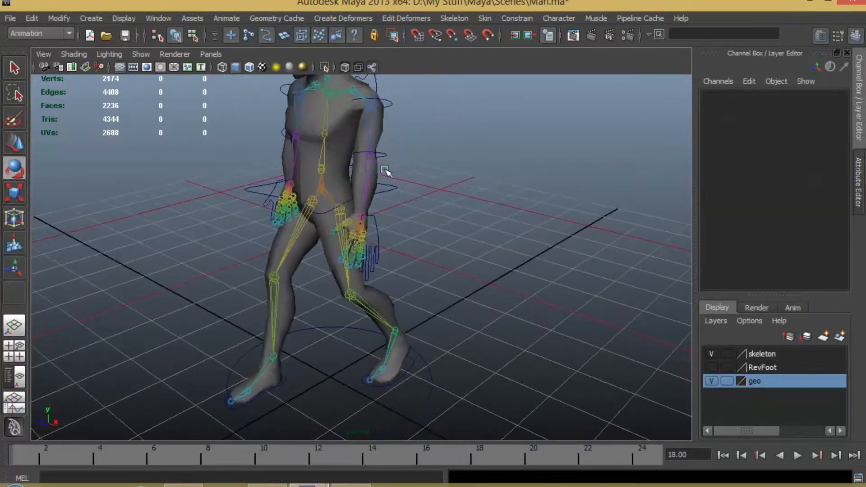
{"action": "left_click", "coordinate": [383, 157]}
{"action": "left_click_drag", "start_coordinate": [326, 166], "coordinate": [318, 144]}
Swing the right arm control backward to about 20 in Rotate Y.
{"action": "left_click_drag", "start_coordinate": [417, 230], "coordinate": [534, 257], "text": "alt"}
{"action": "right_click_drag", "start_coordinate": [534, 257], "coordinate": [383, 248], "text": "alt"}
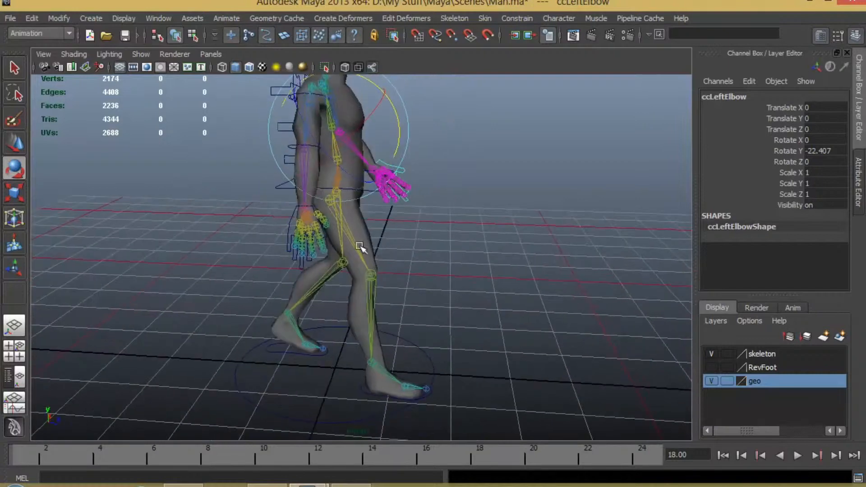
{"action": "right_click_drag", "start_coordinate": [332, 202], "coordinate": [318, 159], "text": "alt"}
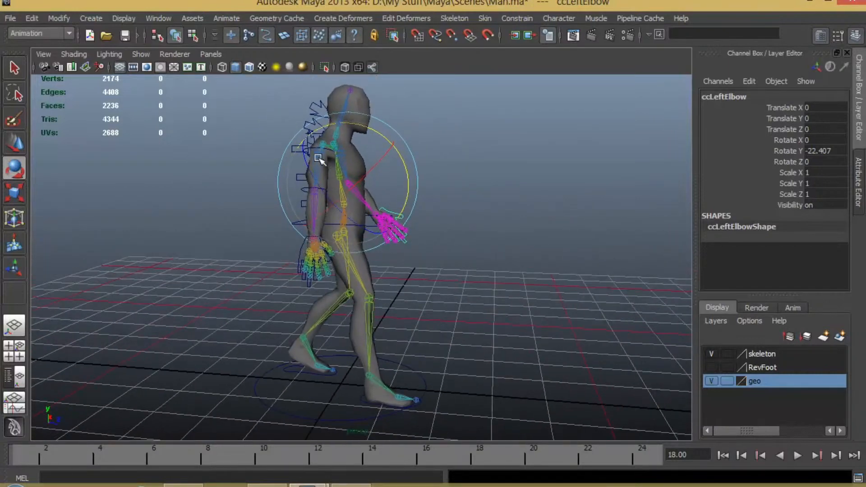
{"action": "left_click", "coordinate": [241, 149]}
{"action": "left_click", "coordinate": [348, 165]}
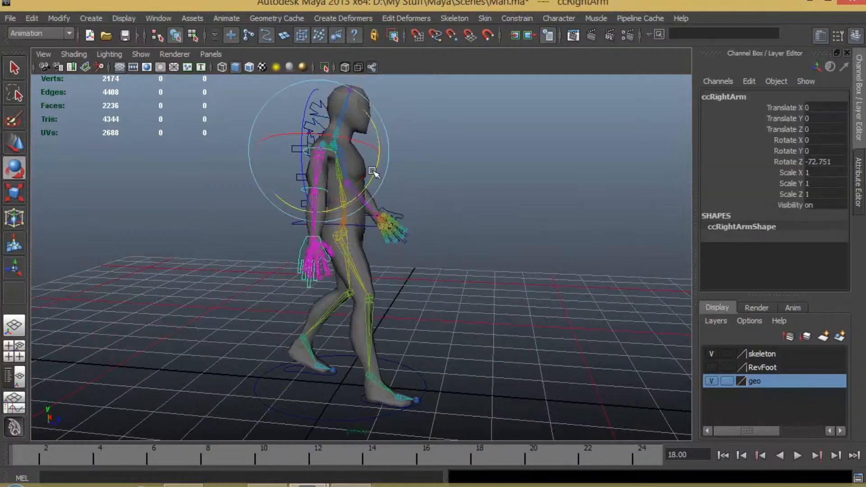
{"action": "left_click_drag", "start_coordinate": [368, 181], "coordinate": [359, 198]}
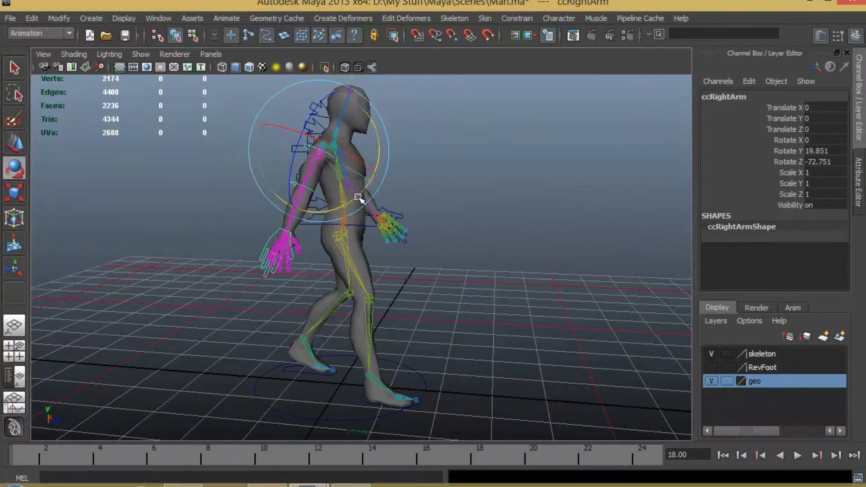
Ease the right arm's backward swing, setting its Rotate Y to 17 and Rotate Z to -75.
{"action": "left_click", "coordinate": [474, 214]}
{"action": "left_click", "coordinate": [315, 192]}
{"action": "left_click_drag", "start_coordinate": [316, 245], "coordinate": [410, 252]}
{"action": "left_click", "coordinate": [326, 155]}
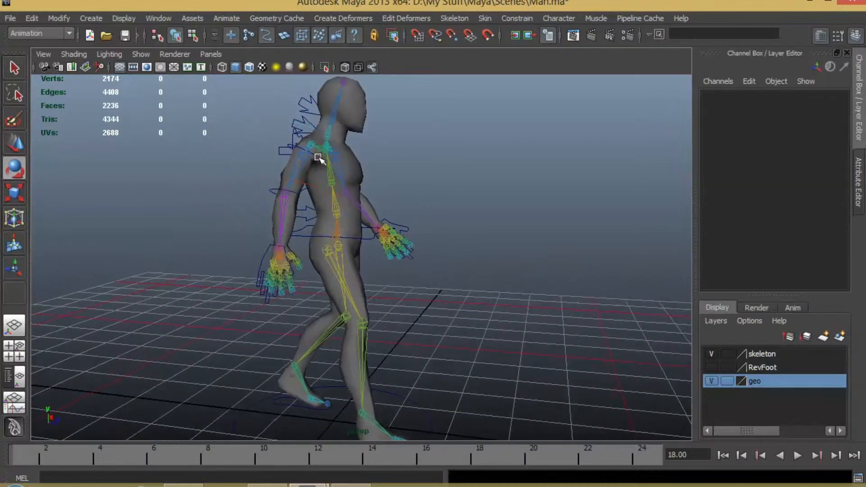
{"action": "left_click", "coordinate": [318, 158]}
{"action": "left_click_drag", "start_coordinate": [345, 192], "coordinate": [346, 189]}
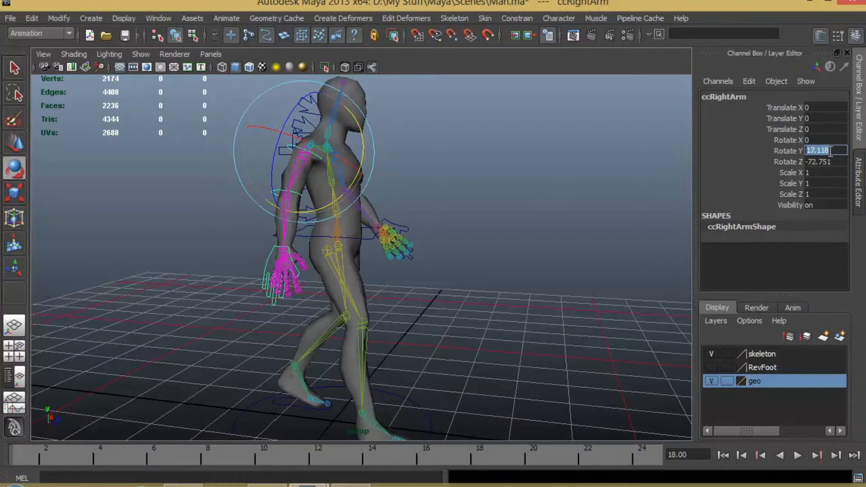
{"action": "type", "text": "17"}
{"action": "key", "text": "Tab"}
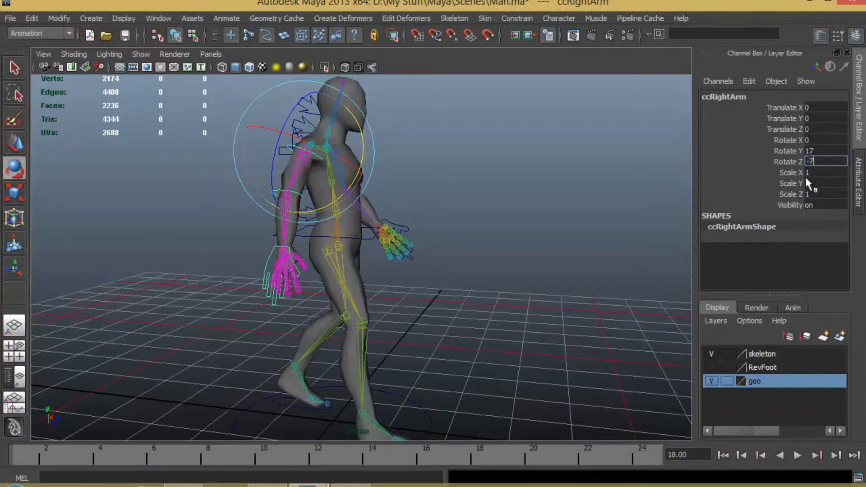
{"action": "key", "text": "Return"}
Round off the left arm control's rotation to -17 in Rotate Y and -75 in Rotate Z.
{"action": "left_click_drag", "start_coordinate": [686, 266], "coordinate": [452, 180], "text": "alt"}
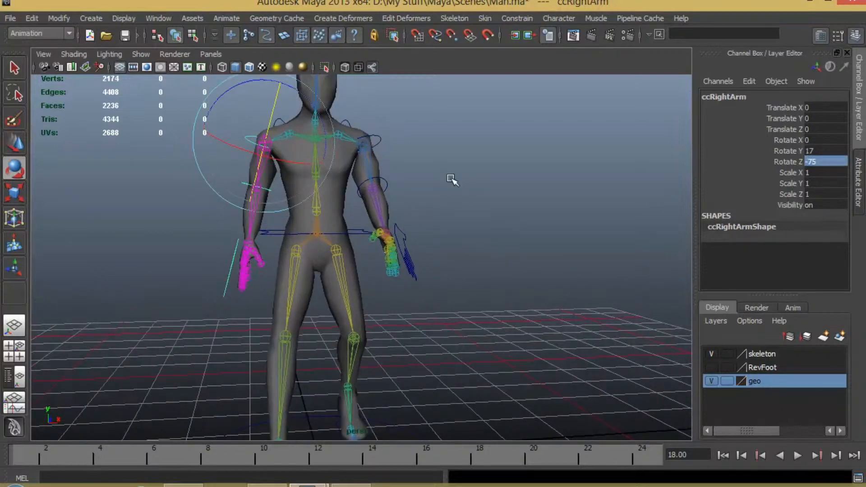
{"action": "left_click", "coordinate": [383, 137]}
{"action": "type", "text": "-"}
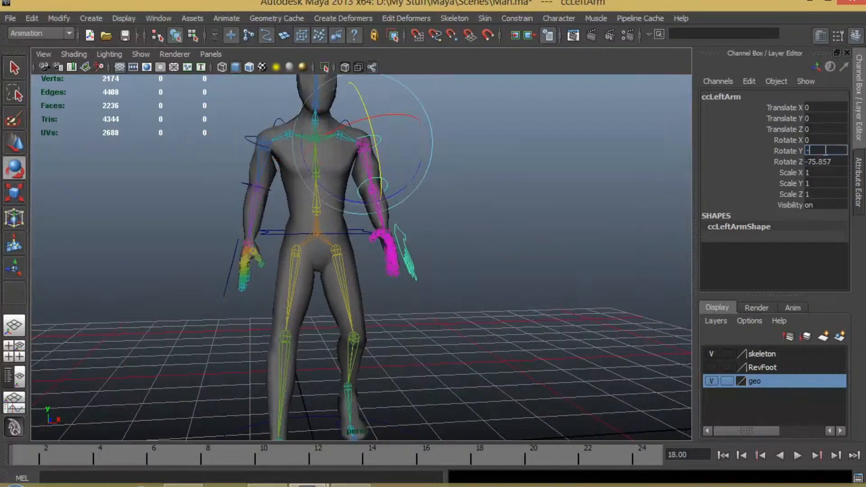
{"action": "key", "text": "Return"}
{"action": "type", "text": "-75"}
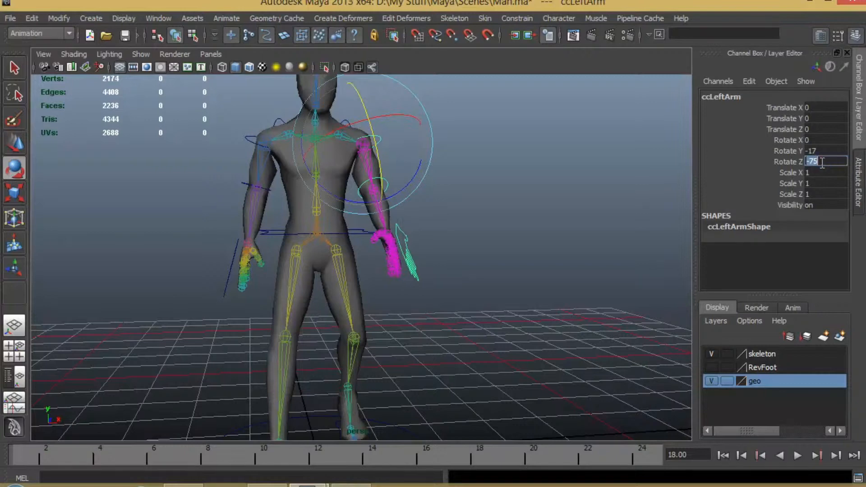
{"action": "key", "text": "Return"}
Set the left elbow control's Rotate Y to -22.
{"action": "left_click_drag", "start_coordinate": [441, 232], "coordinate": [393, 237], "text": "alt"}
{"action": "left_click", "coordinate": [388, 192]}
{"action": "left_click", "coordinate": [386, 180]}
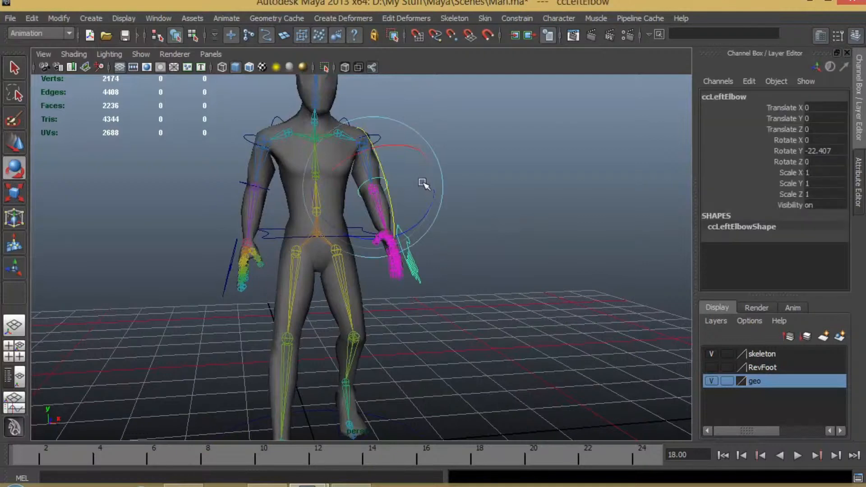
{"action": "double_click", "coordinate": [821, 150]}
{"action": "type", "text": "-"}
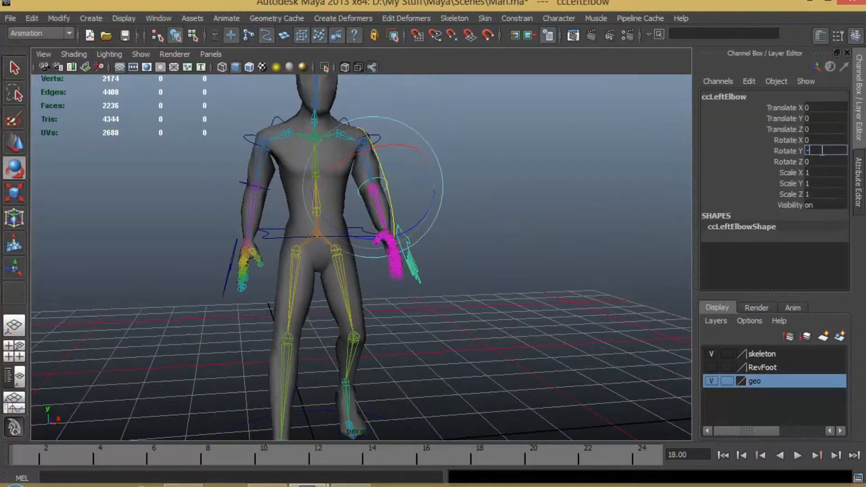
{"action": "type", "text": "22"}
{"action": "key", "text": "Return"}
Set the right elbow control's Rotate Y to -15.
{"action": "left_click_drag", "start_coordinate": [61, 260], "coordinate": [213, 188], "text": "alt"}
{"action": "left_click", "coordinate": [236, 183]}
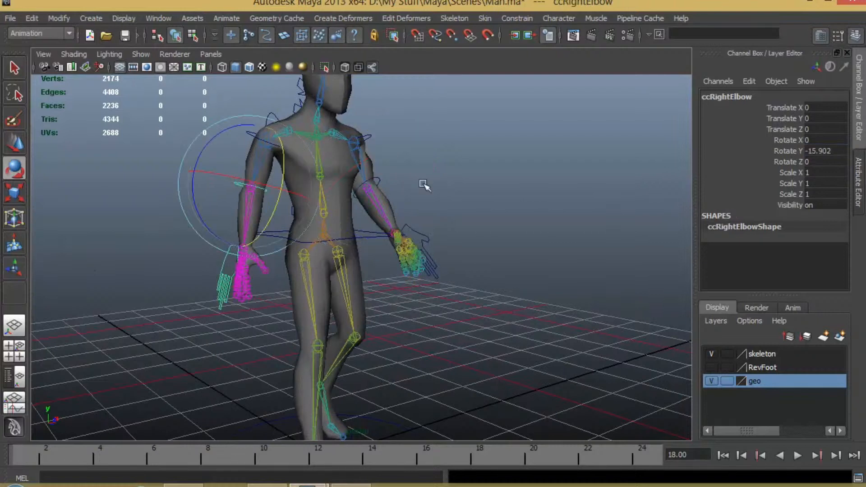
{"action": "double_click", "coordinate": [822, 151]}
{"action": "type", "text": "-15"}
{"action": "key", "text": "Return"}
{"action": "left_click_drag", "start_coordinate": [552, 267], "coordinate": [340, 281], "text": "alt"}
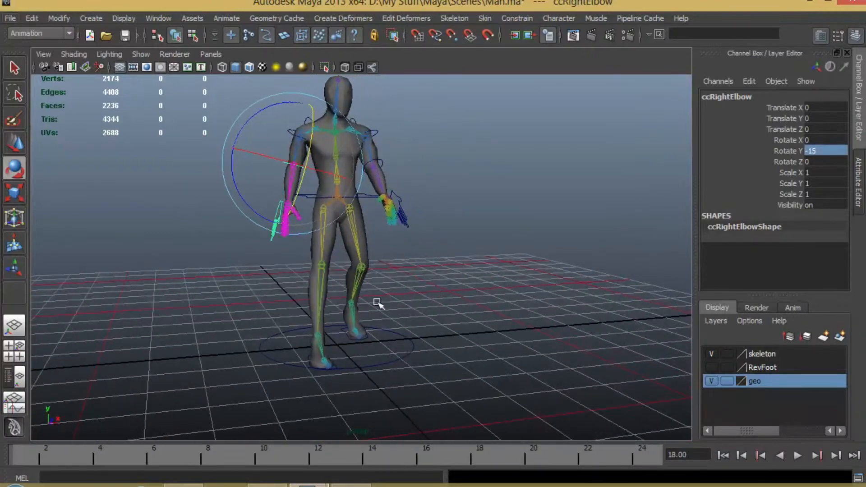
Return to frame 1 and set a key on both leg controls, the hip, and both arm and elbow controls together.
{"action": "key", "text": "alt+v"}
{"action": "key", "text": "alt+v"}
{"action": "left_click_drag", "start_coordinate": [456, 266], "coordinate": [376, 264], "text": "alt"}
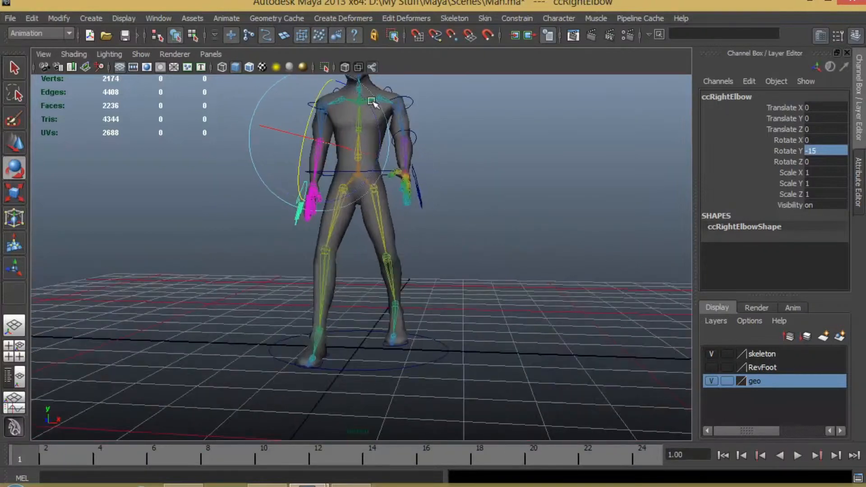
{"action": "left_click_drag", "start_coordinate": [441, 244], "coordinate": [416, 304], "text": "alt"}
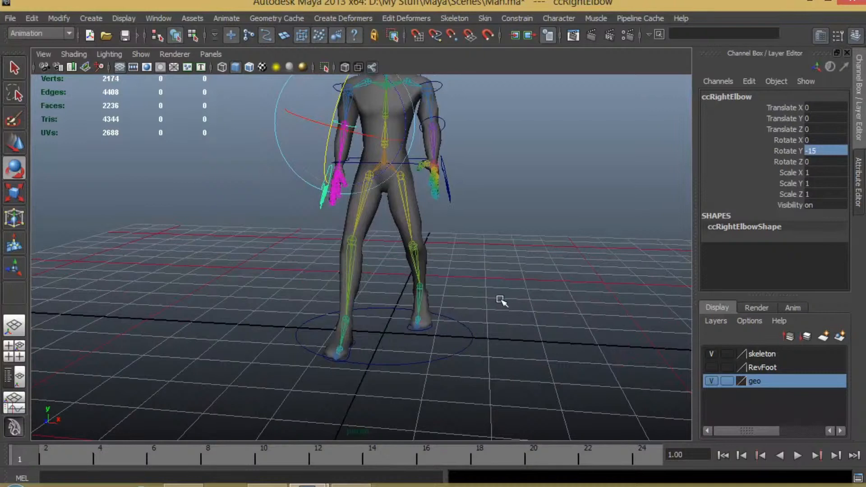
{"action": "left_click", "coordinate": [433, 349]}
{"action": "left_click", "coordinate": [433, 332]}
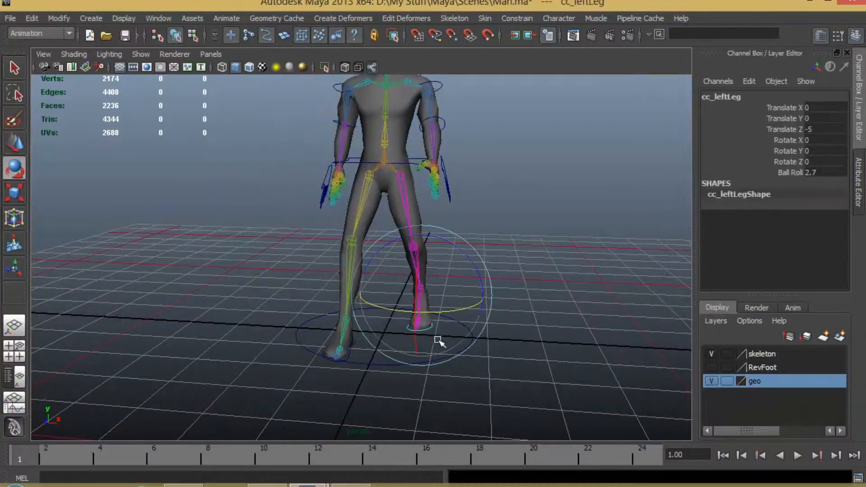
{"action": "key", "text": "w"}
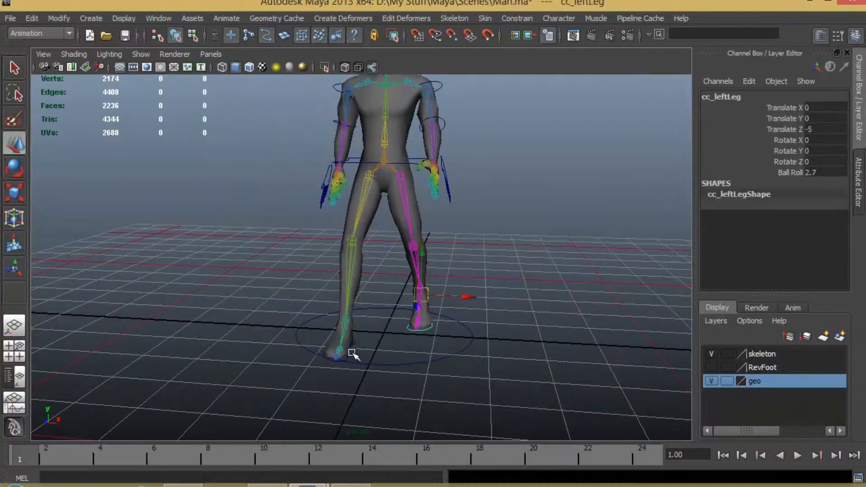
{"action": "left_click", "coordinate": [353, 347]}
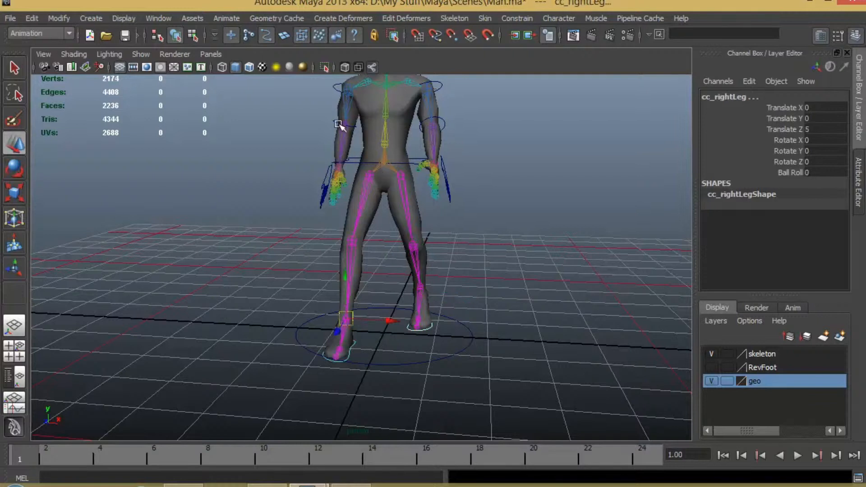
{"action": "left_click", "coordinate": [355, 161]}
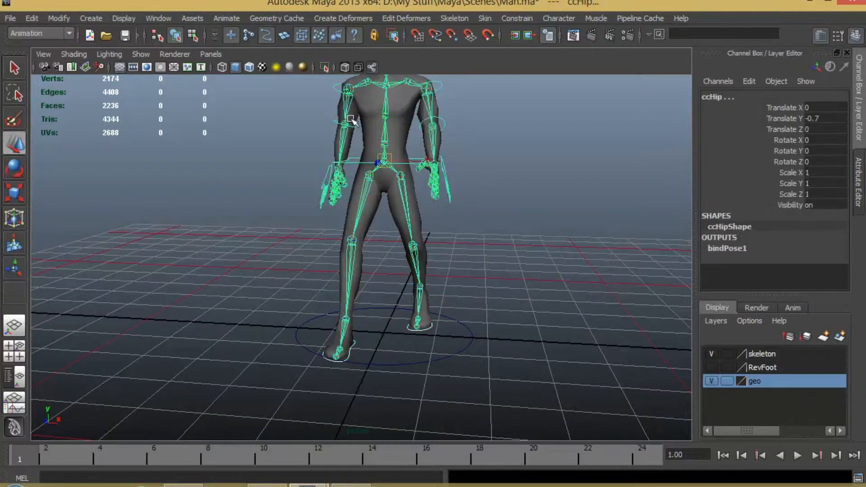
{"action": "left_click", "coordinate": [334, 121]}
{"action": "left_click", "coordinate": [334, 88]}
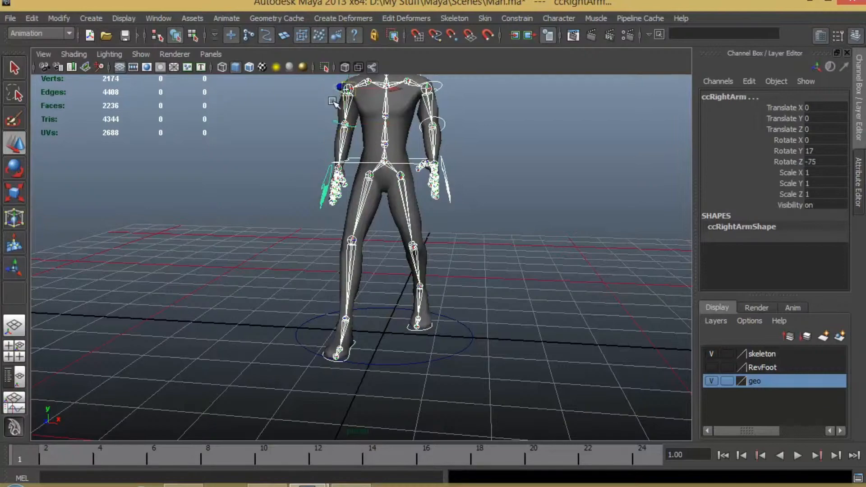
{"action": "left_click", "coordinate": [442, 85]}
{"action": "left_click", "coordinate": [442, 125]}
{"action": "left_click_drag", "start_coordinate": [530, 220], "coordinate": [400, 236], "text": "alt"}
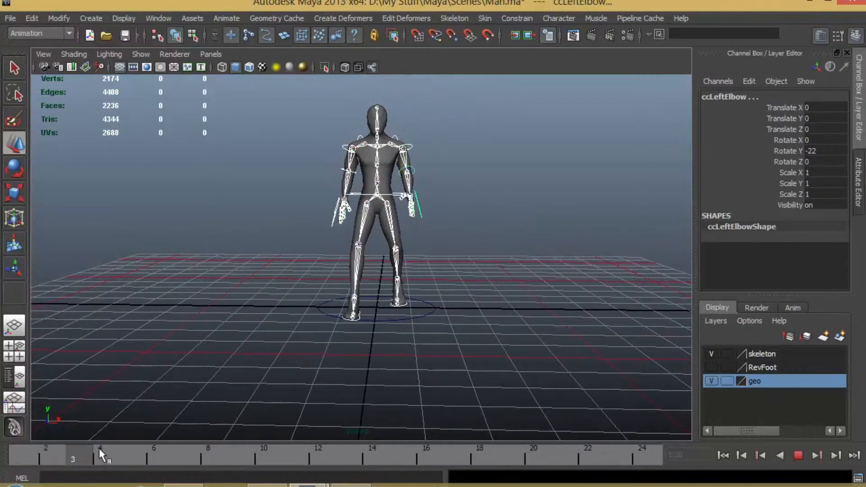
{"action": "key", "text": "s"}
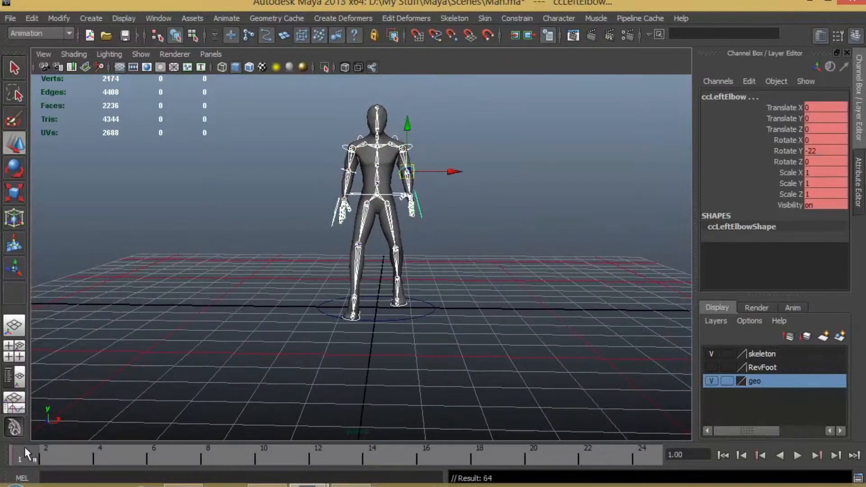
Bring the right foot inward toward the body's centre line by setting its leg control's Translate X to 1.2.
{"action": "scroll", "coordinate": [309, 212], "scroll_direction": "down", "scroll_amount": 3}
{"action": "left_click_drag", "start_coordinate": [309, 213], "coordinate": [220, 224], "text": "alt"}
{"action": "left_click_drag", "start_coordinate": [340, 263], "coordinate": [422, 270], "text": "alt"}
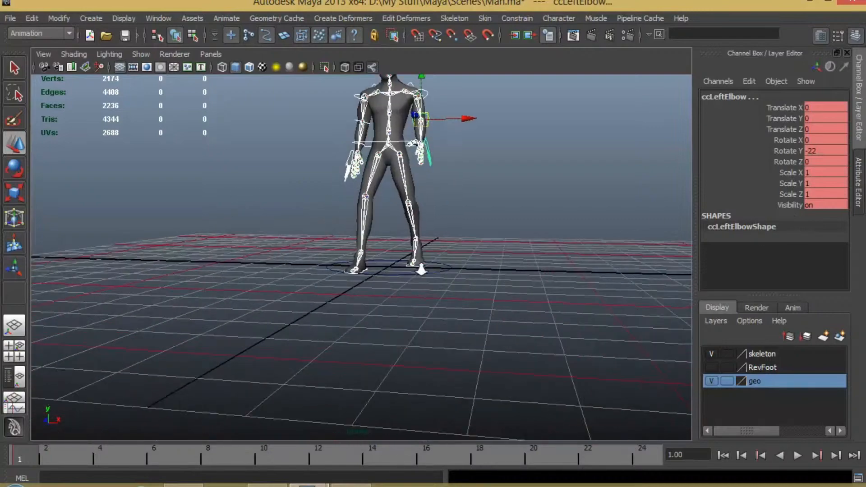
{"action": "scroll", "coordinate": [407, 305], "scroll_direction": "up", "scroll_amount": 3}
{"action": "left_click_drag", "start_coordinate": [407, 305], "coordinate": [364, 402], "text": "alt"}
{"action": "left_click", "coordinate": [364, 401]}
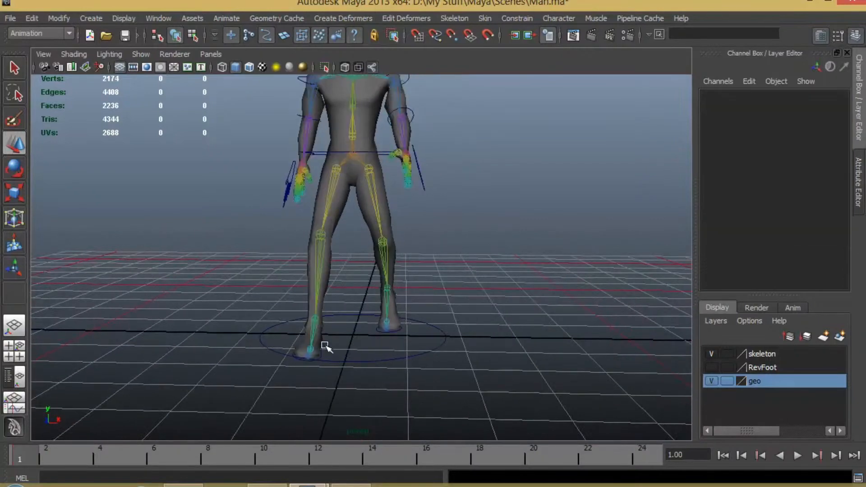
{"action": "left_click", "coordinate": [325, 346]}
{"action": "left_click_drag", "start_coordinate": [360, 319], "coordinate": [374, 319]}
{"action": "double_click", "coordinate": [817, 108]}
{"action": "type", "text": "1"}
{"action": "key", "text": "Return"}
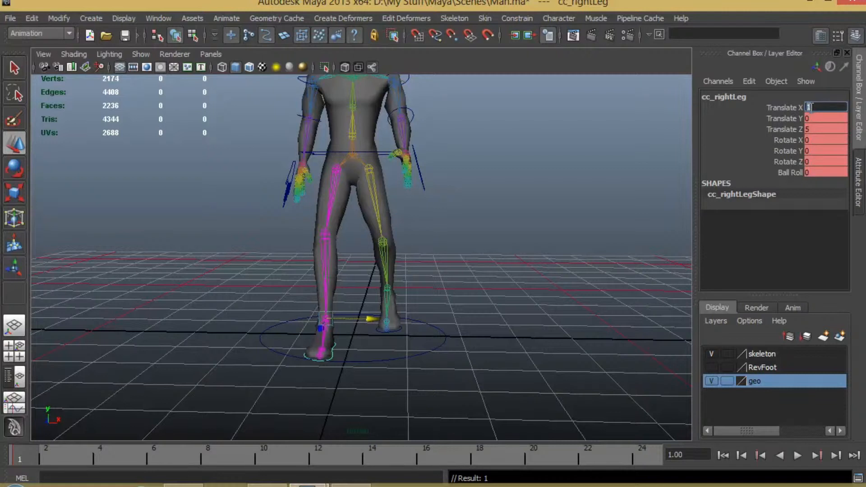
{"action": "type", "text": ".2"}
{"action": "key", "text": "Return"}
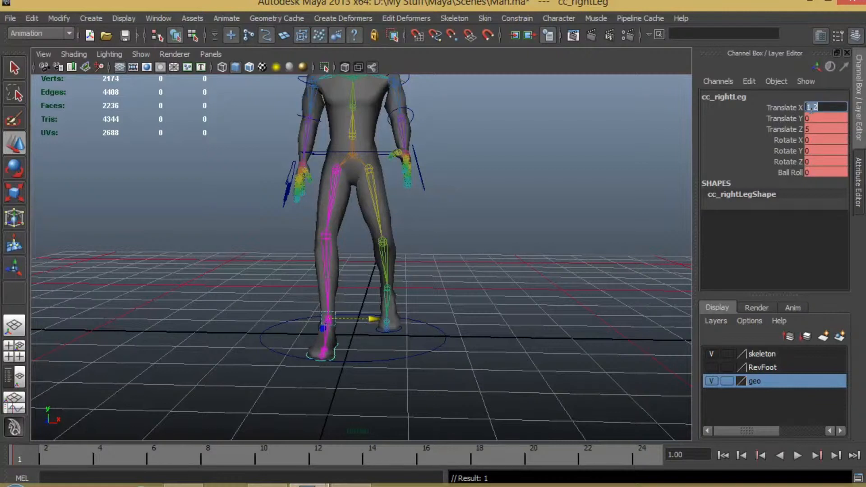
Bring the left foot inward to match, setting its leg control's Translate X to -1.2.
{"action": "left_click", "coordinate": [400, 330]}
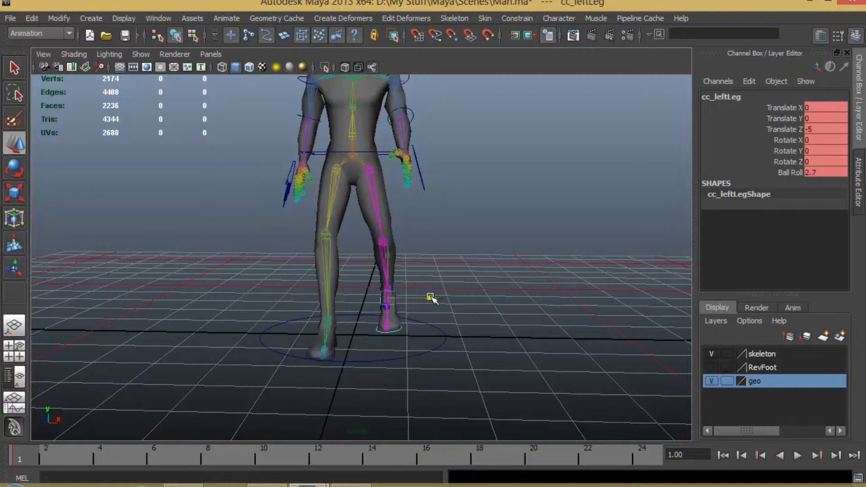
{"action": "left_click_drag", "start_coordinate": [432, 298], "coordinate": [424, 298]}
{"action": "left_click", "coordinate": [828, 106]}
{"action": "type", "text": "-"}
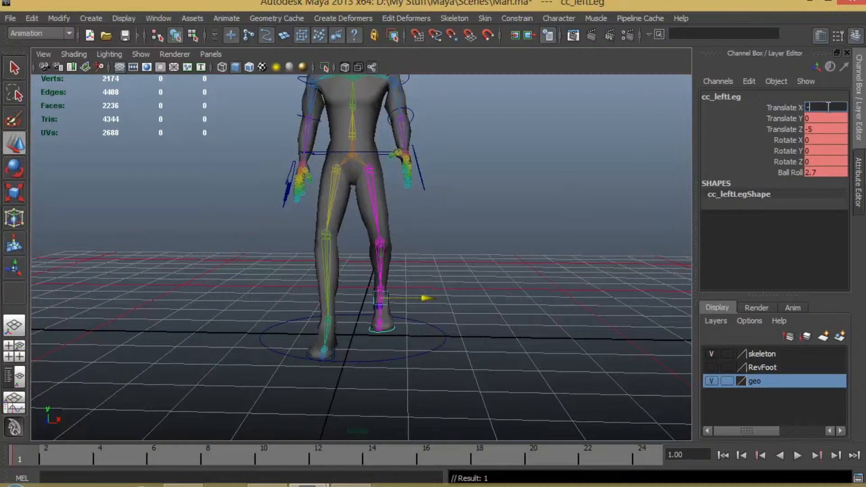
{"action": "type", "text": "1.2"}
{"action": "key", "text": "Return"}
At frame 12, move the hip control forward to about 6.85 in Translate Z and key it.
{"action": "left_click_drag", "start_coordinate": [468, 338], "coordinate": [433, 320], "text": "alt"}
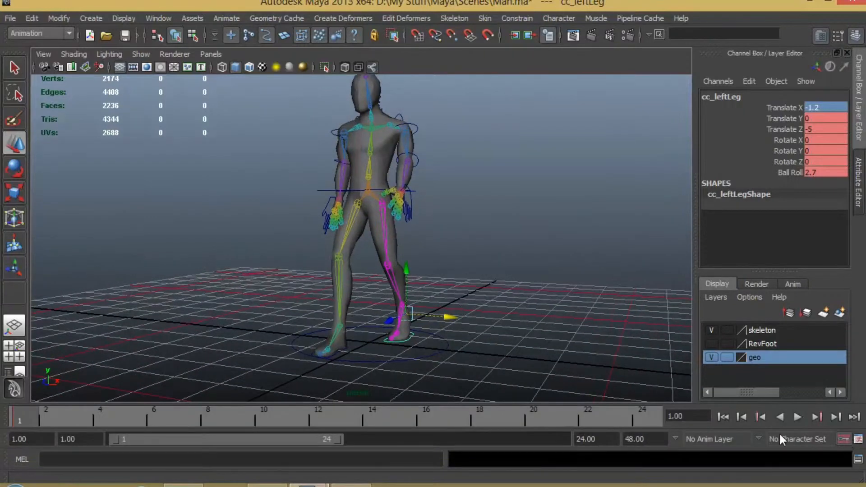
{"action": "mouse_move", "coordinate": [392, 341]}
{"action": "left_mouse_down", "text": "alt"}
{"action": "mouse_move", "coordinate": [385, 350]}
{"action": "mouse_move", "coordinate": [397, 347]}
{"action": "left_mouse_up", "text": "alt"}
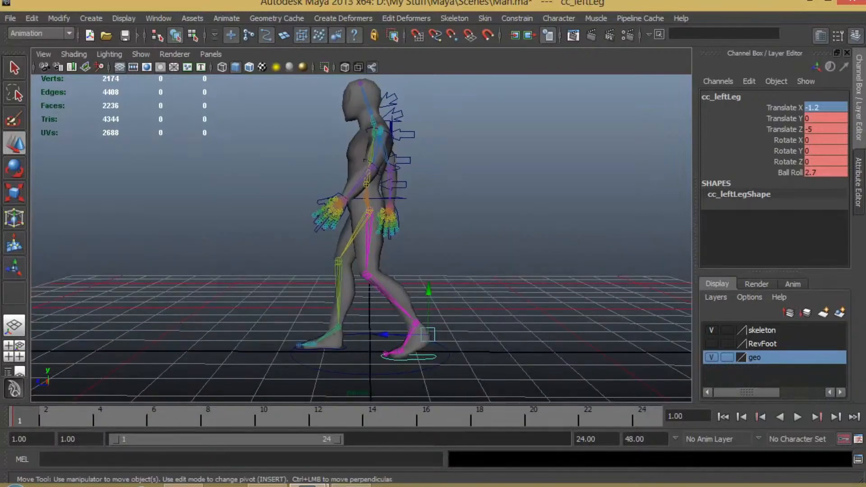
{"action": "left_click_drag", "start_coordinate": [31, 415], "coordinate": [659, 418]}
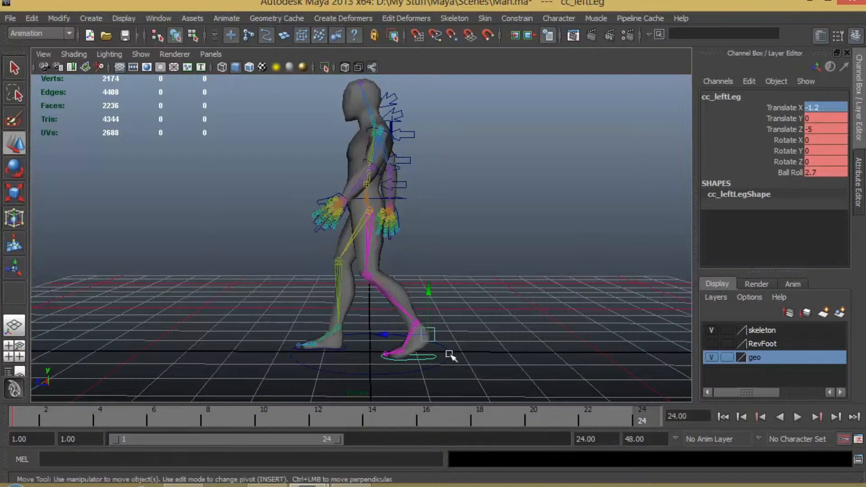
{"action": "left_click_drag", "start_coordinate": [159, 412], "coordinate": [314, 420]}
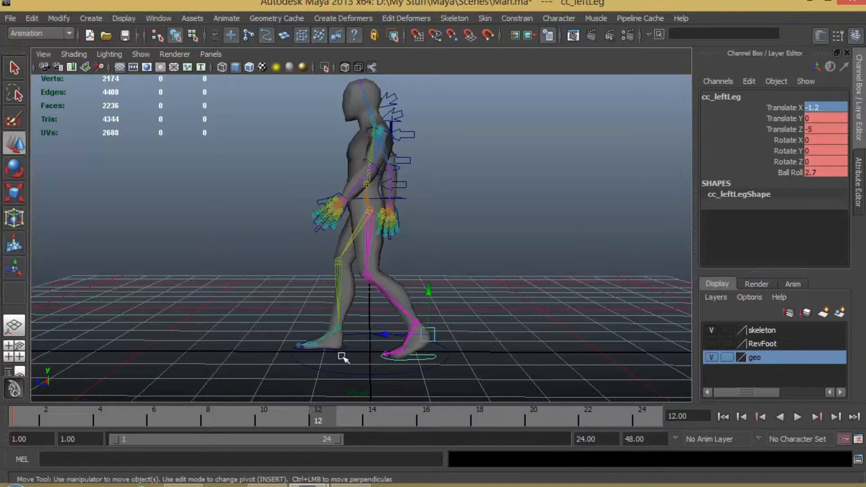
{"action": "left_click_drag", "start_coordinate": [341, 346], "coordinate": [534, 213], "text": "alt"}
{"action": "left_click", "coordinate": [534, 212]}
{"action": "left_click", "coordinate": [461, 196]}
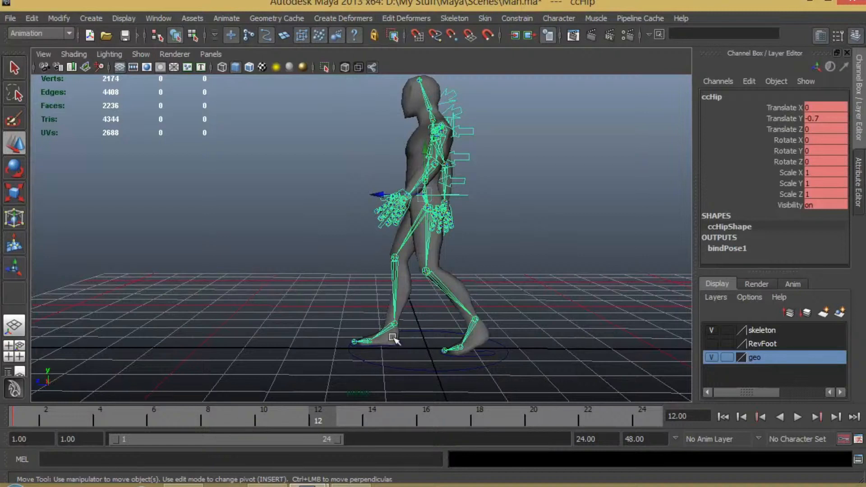
{"action": "left_click_drag", "start_coordinate": [379, 202], "coordinate": [319, 204]}
{"action": "key", "text": "s"}
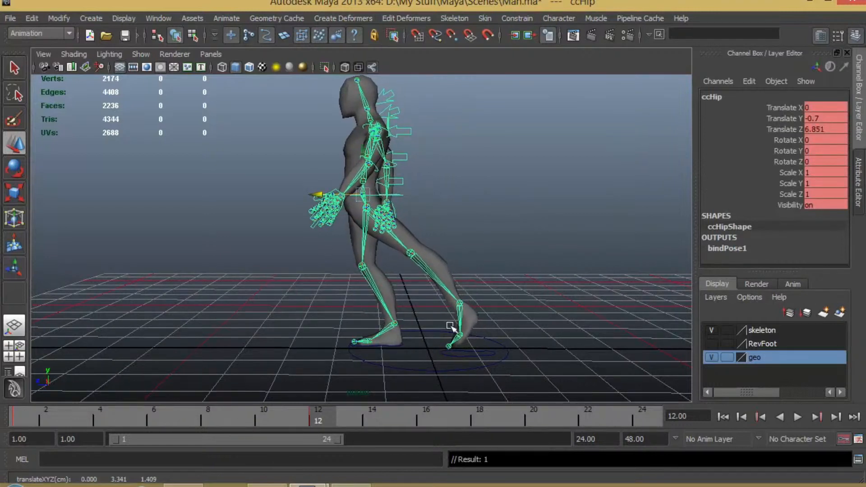
Move the left leg control forward past the right foot at frame 12, setting its Translate Z to 15.
{"action": "left_click", "coordinate": [474, 357]}
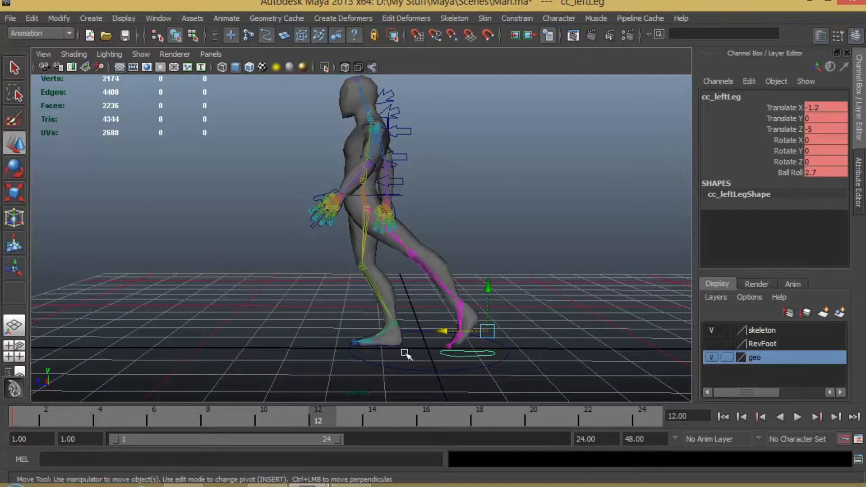
{"action": "left_click", "coordinate": [383, 346]}
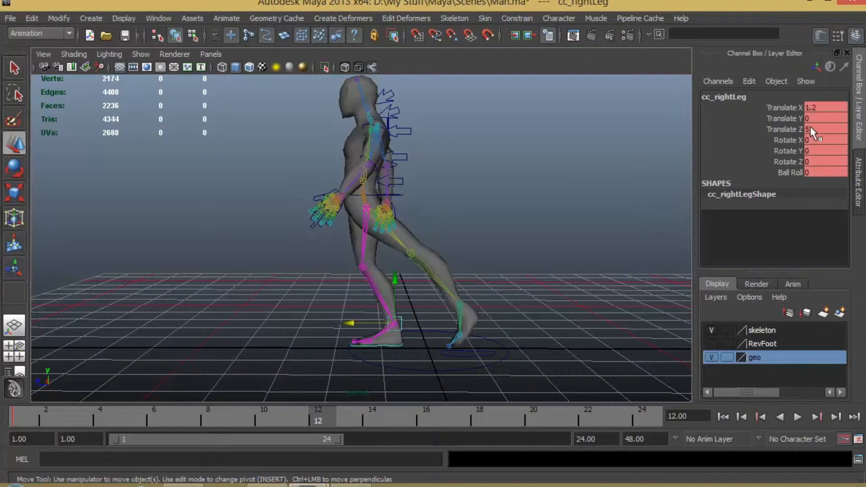
{"action": "left_click", "coordinate": [461, 356]}
{"action": "left_click_drag", "start_coordinate": [446, 332], "coordinate": [281, 334]}
{"action": "double_click", "coordinate": [835, 129]}
{"action": "type", "text": "15"}
{"action": "key", "text": "Return"}
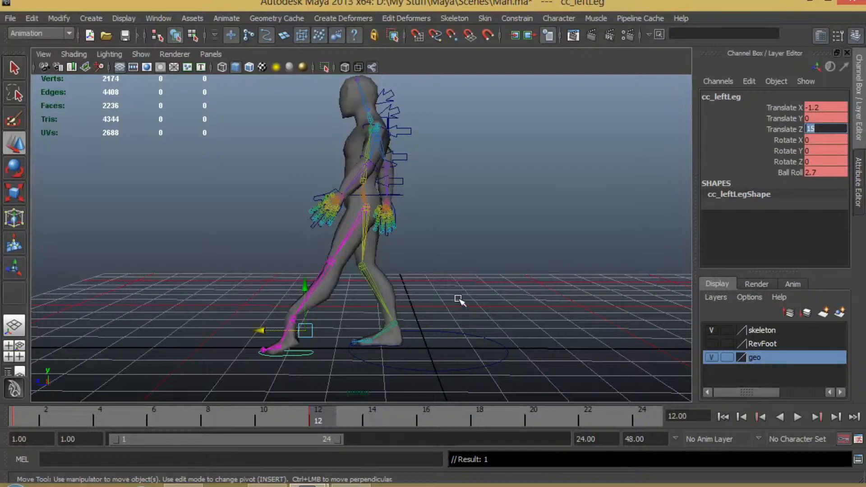
Flatten the left foot at frame 12 by setting its Ball Roll to 0.
{"action": "scroll", "coordinate": [464, 298], "scroll_direction": "up", "scroll_amount": 3}
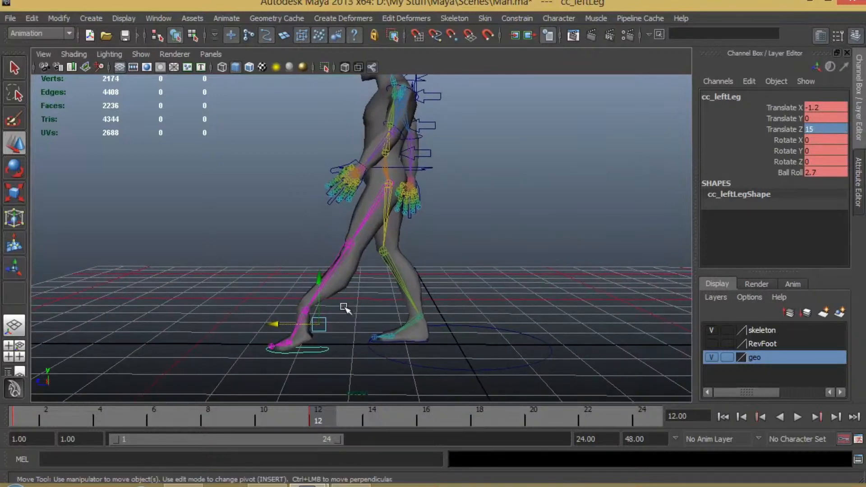
{"action": "double_click", "coordinate": [826, 172]}
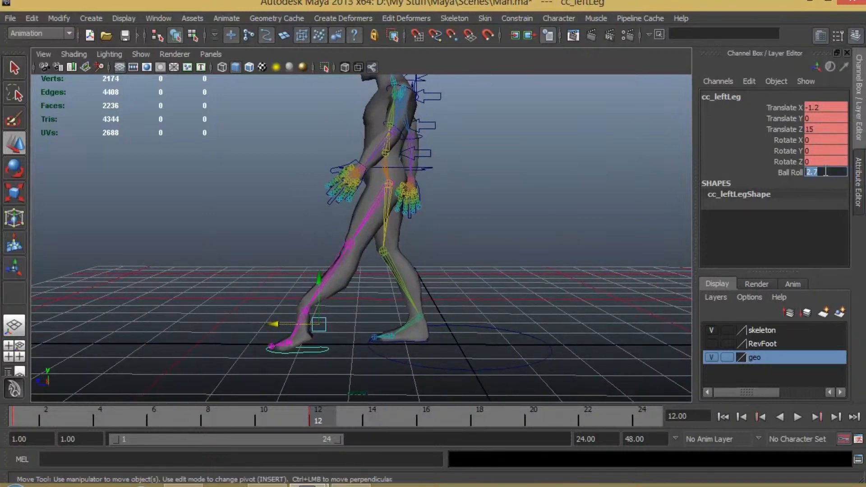
{"action": "type", "text": "0"}
{"action": "key", "text": "Return"}
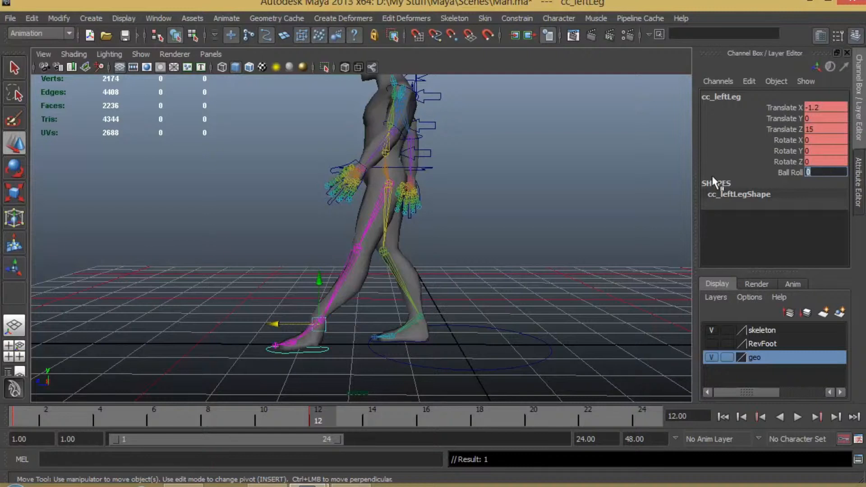
Move the hip control further forward between the feet, to about 9.89 in Translate Z, and key it at frame 12.
{"action": "left_click", "coordinate": [408, 171]}
{"action": "left_click_drag", "start_coordinate": [343, 169], "coordinate": [312, 176]}
{"action": "key", "text": "s"}
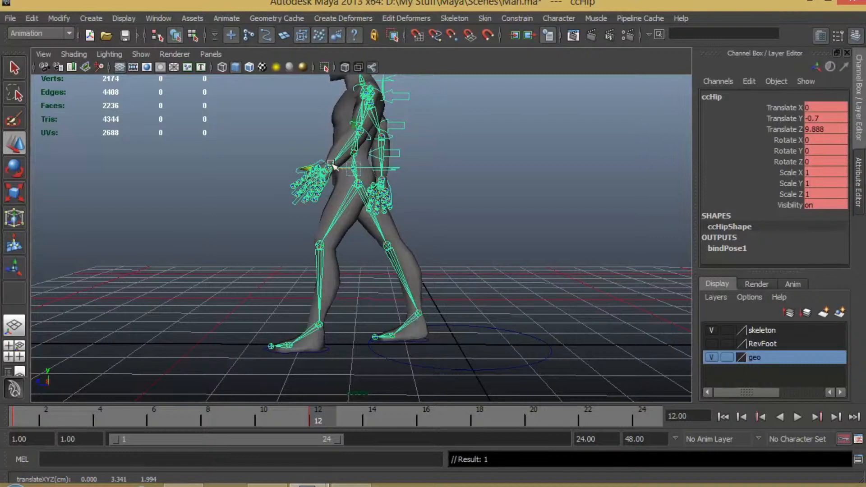
Keep the right foot flat through mid-stride by keying only the right leg control's Ball Roll at 0 on frame 6.
{"action": "left_click", "coordinate": [422, 345]}
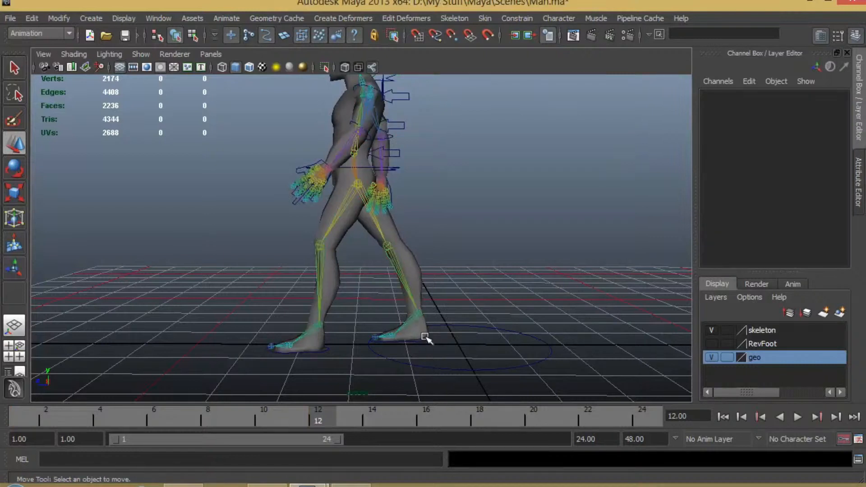
{"action": "left_click", "coordinate": [426, 341]}
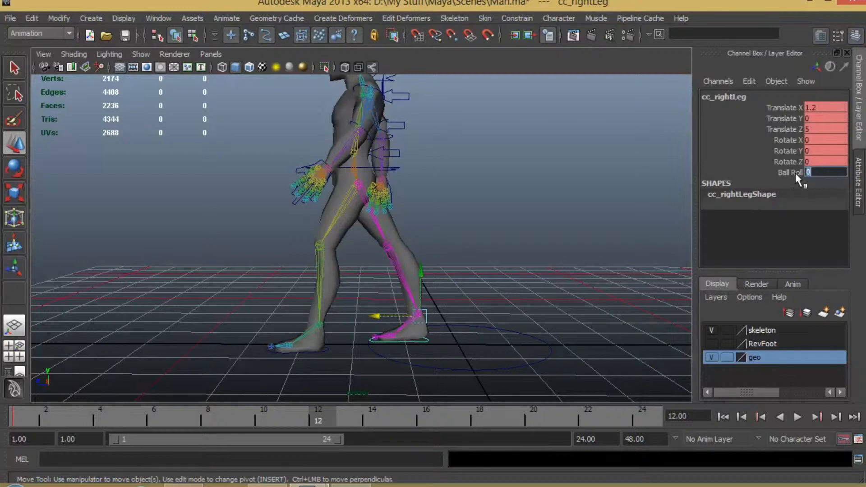
{"action": "key", "text": "alt+v"}
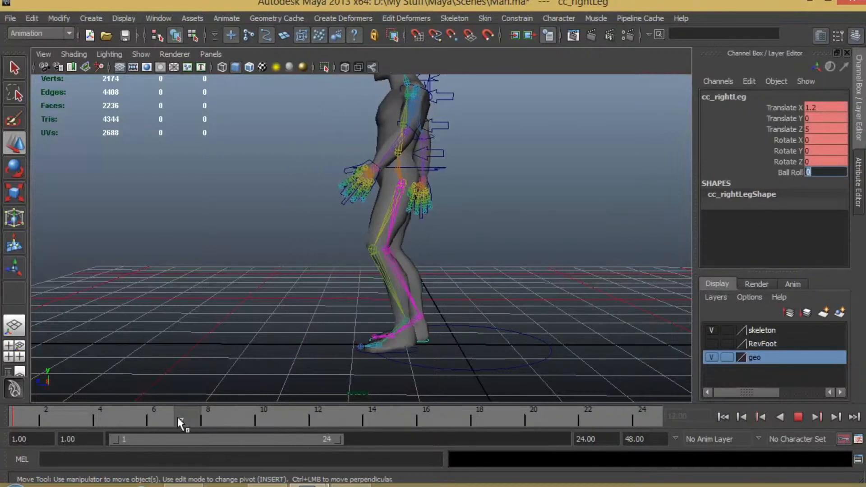
{"action": "left_click_drag", "start_coordinate": [318, 418], "coordinate": [14, 419]}
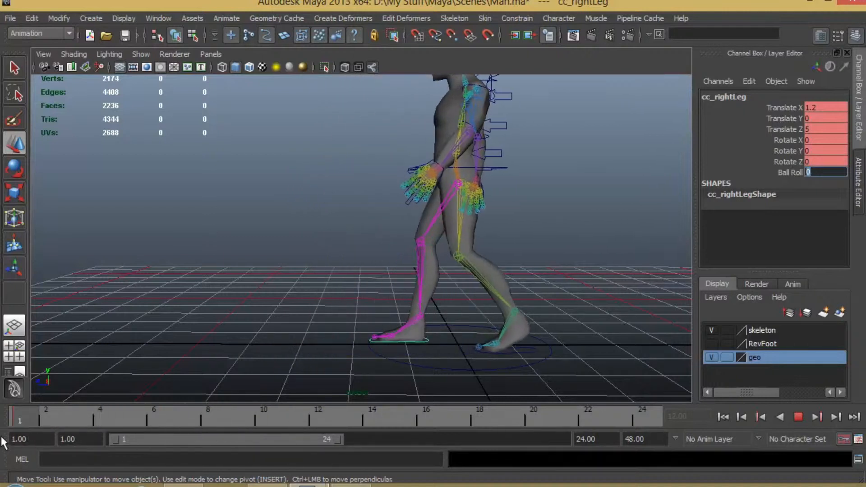
{"action": "left_click", "coordinate": [17, 420]}
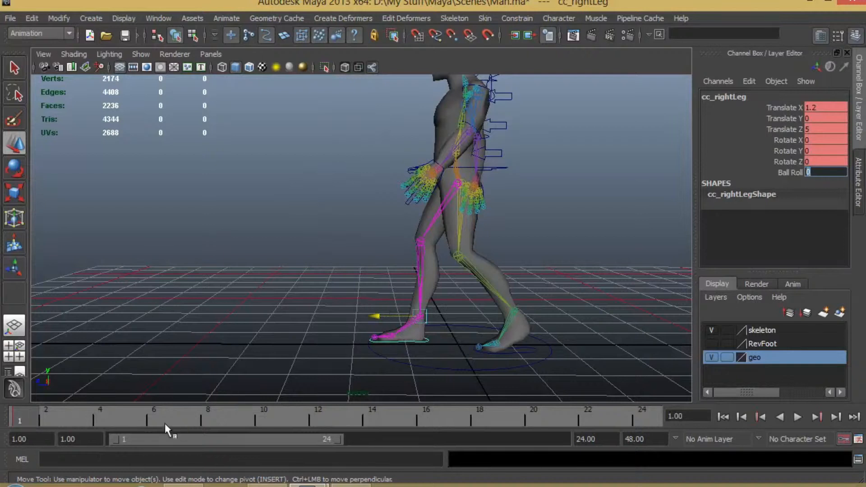
{"action": "key", "text": "alt+v"}
{"action": "left_click", "coordinate": [315, 418]}
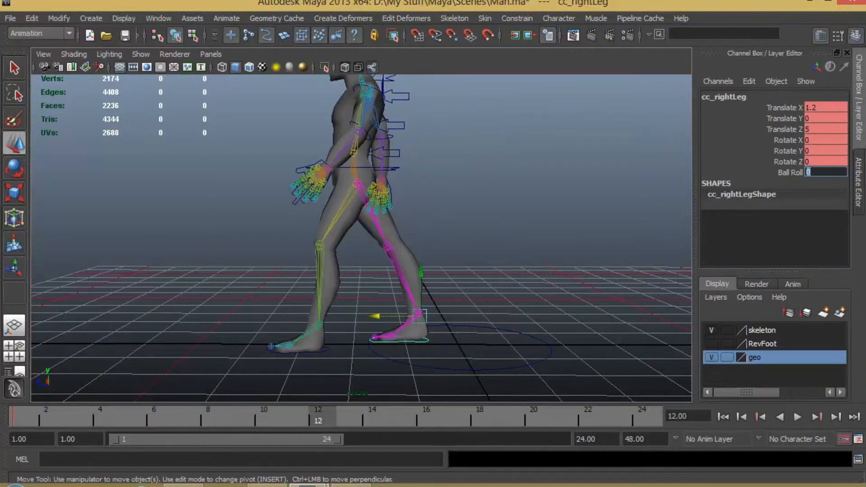
{"action": "left_click", "coordinate": [793, 171]}
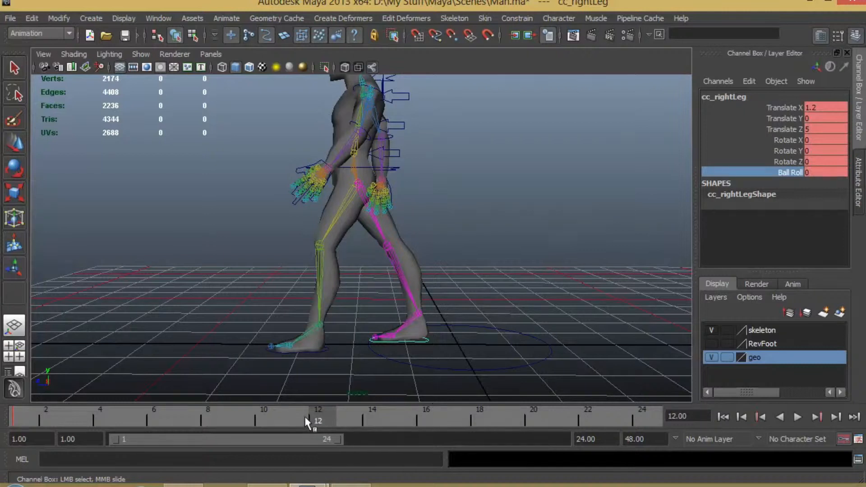
{"action": "key", "text": "alt+v"}
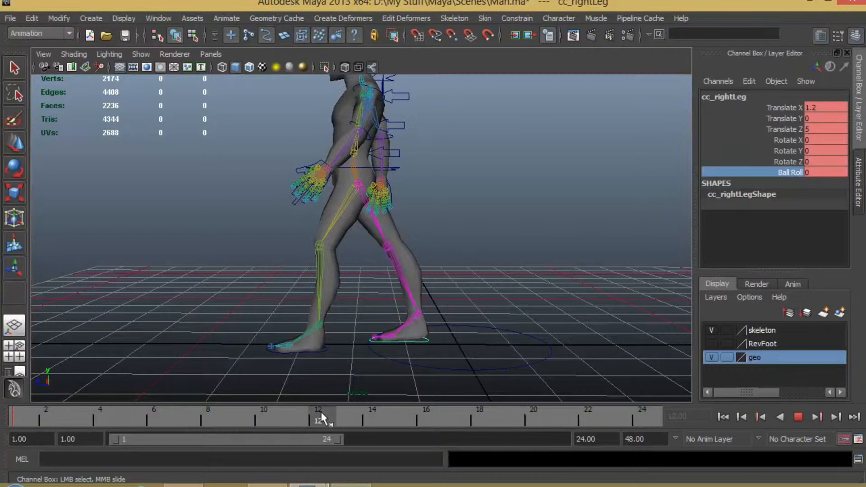
{"action": "left_click_drag", "start_coordinate": [320, 412], "coordinate": [161, 424]}
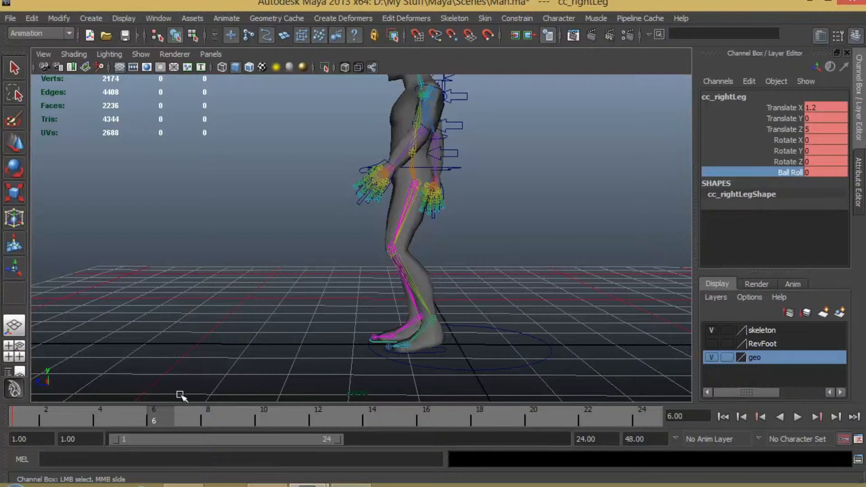
{"action": "right_click", "coordinate": [791, 172]}
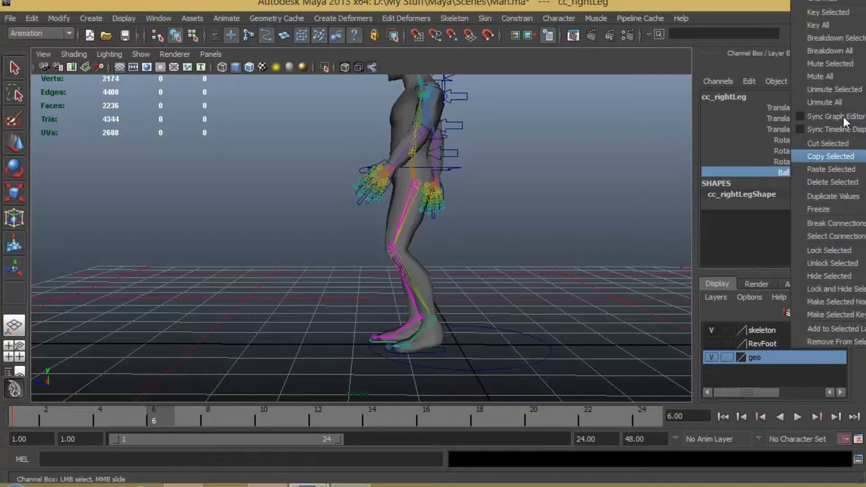
{"action": "left_click", "coordinate": [838, 14]}
Lift the right heel at frame 12 by setting the right leg control's Ball Roll to 2.7.
{"action": "left_click_drag", "start_coordinate": [161, 420], "coordinate": [324, 412]}
{"action": "left_click", "coordinate": [817, 172]}
{"action": "left_click", "coordinate": [817, 172]}
{"action": "type", "text": "2.7"}
{"action": "key", "text": "Return"}
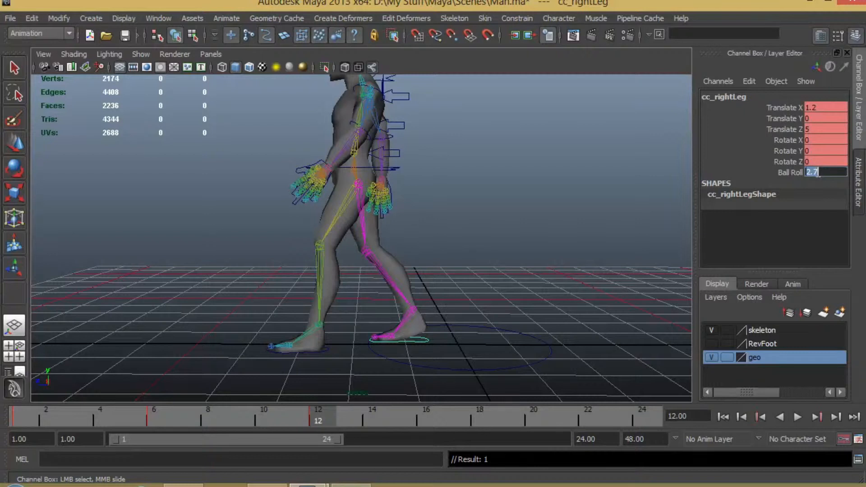
Scrub between frames 1 and 12 with each leg control selected to compare the keys and foot poses.
{"action": "left_click", "coordinate": [332, 350]}
{"action": "key", "text": "w"}
{"action": "key", "text": "alt+v"}
{"action": "key", "text": "alt+v"}
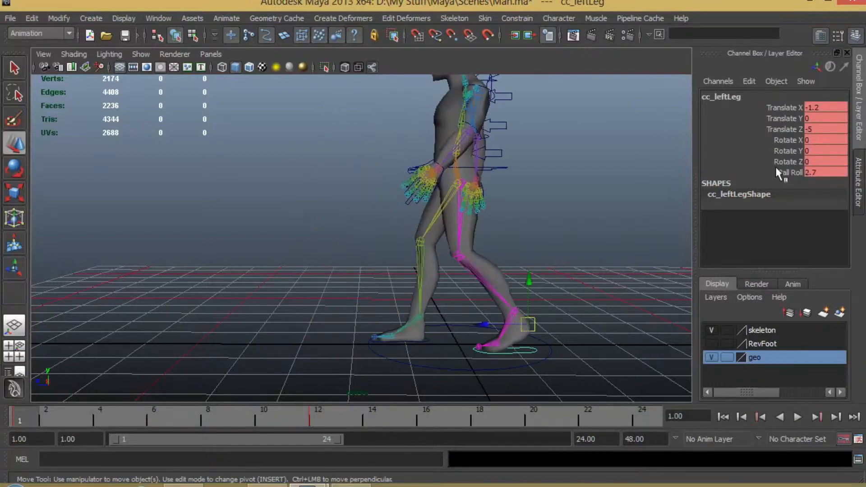
{"action": "left_click_drag", "start_coordinate": [144, 413], "coordinate": [309, 413]}
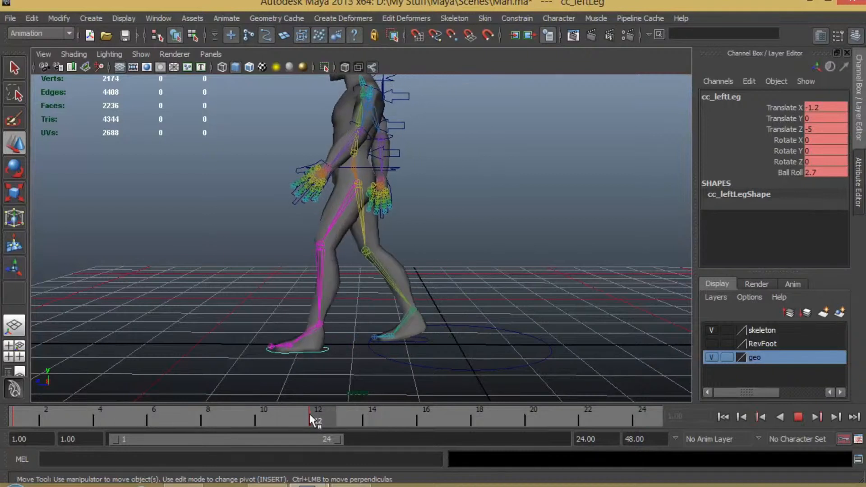
{"action": "left_click", "coordinate": [422, 345]}
{"action": "left_click", "coordinate": [421, 341]}
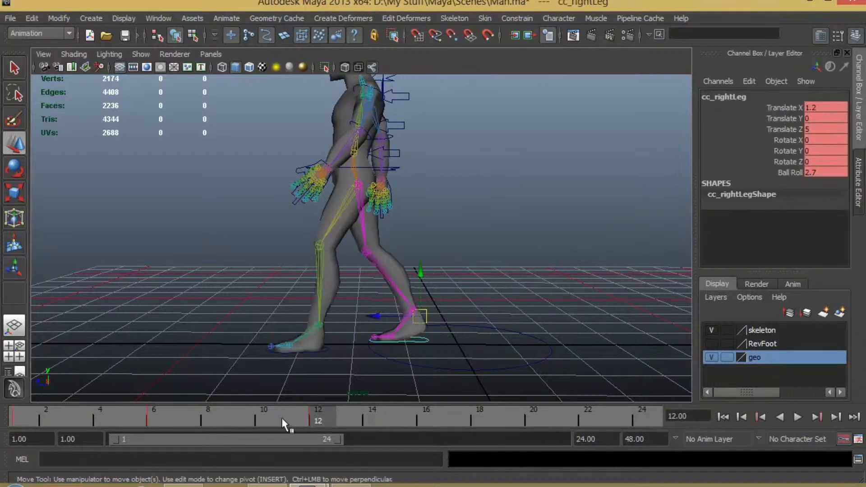
{"action": "key", "text": "alt+v"}
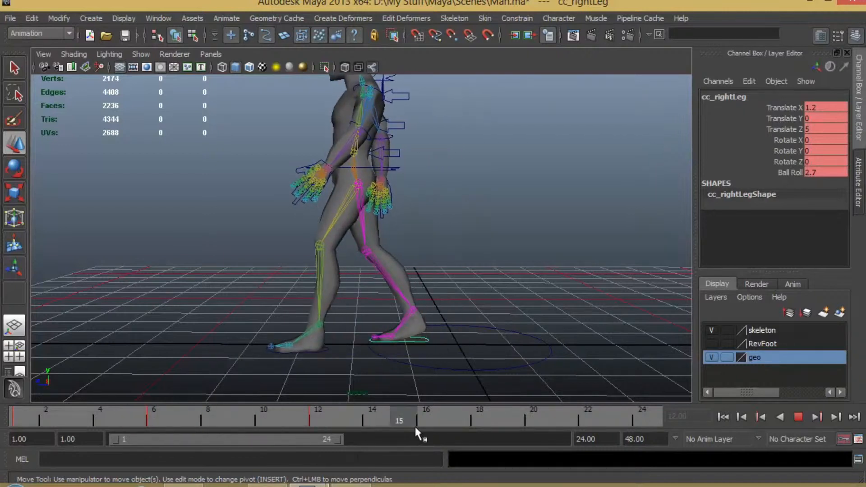
{"action": "mouse_move", "coordinate": [147, 408]}
{"action": "left_mouse_down"}
{"action": "mouse_move", "coordinate": [373, 414]}
{"action": "mouse_move", "coordinate": [22, 415]}
{"action": "left_mouse_up"}
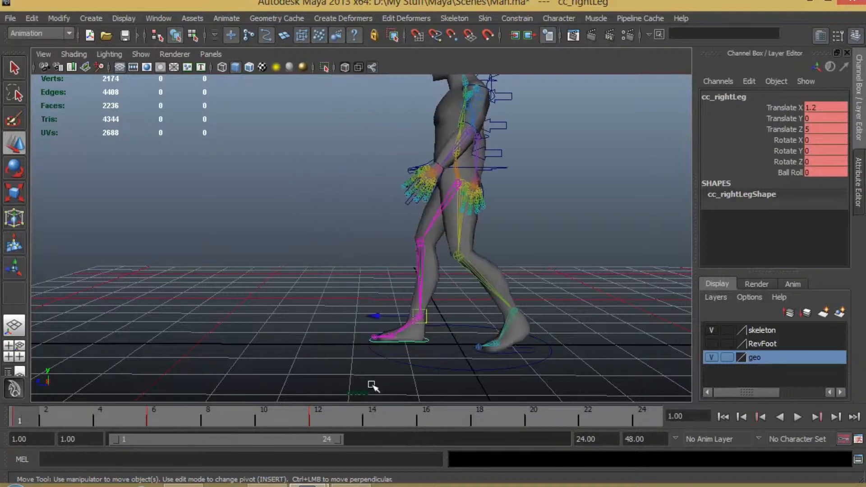
{"action": "left_click", "coordinate": [513, 350]}
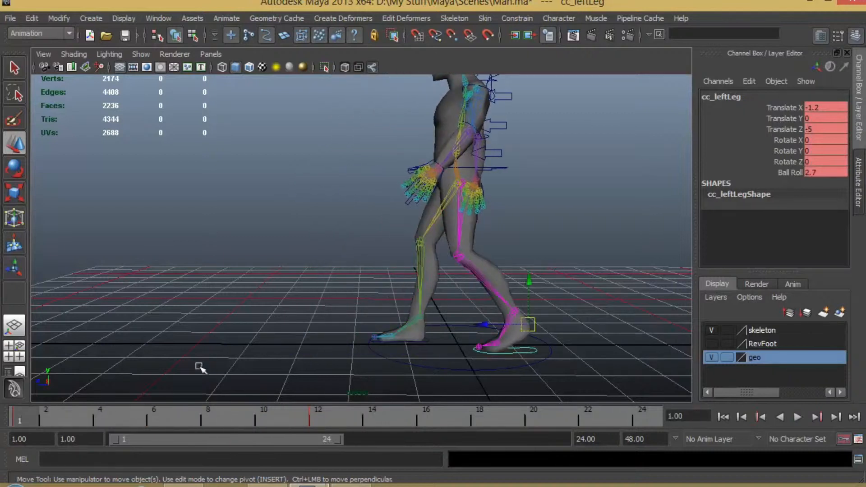
{"action": "mouse_move", "coordinate": [49, 418]}
{"action": "left_mouse_down"}
{"action": "mouse_move", "coordinate": [202, 426]}
{"action": "mouse_move", "coordinate": [58, 426]}
{"action": "mouse_move", "coordinate": [152, 424]}
{"action": "mouse_move", "coordinate": [9, 414]}
{"action": "mouse_move", "coordinate": [291, 424]}
{"action": "mouse_move", "coordinate": [5, 414]}
{"action": "mouse_move", "coordinate": [319, 415]}
{"action": "left_mouse_up"}
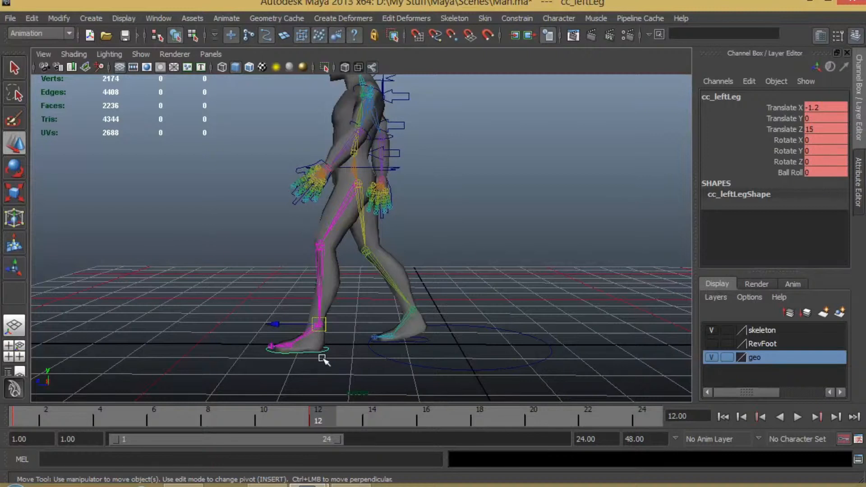
Open the Graph Editor and examine the left leg control's translate, rotate and Ball Roll curves for changes between keys.
{"action": "left_click", "coordinate": [164, 17]}
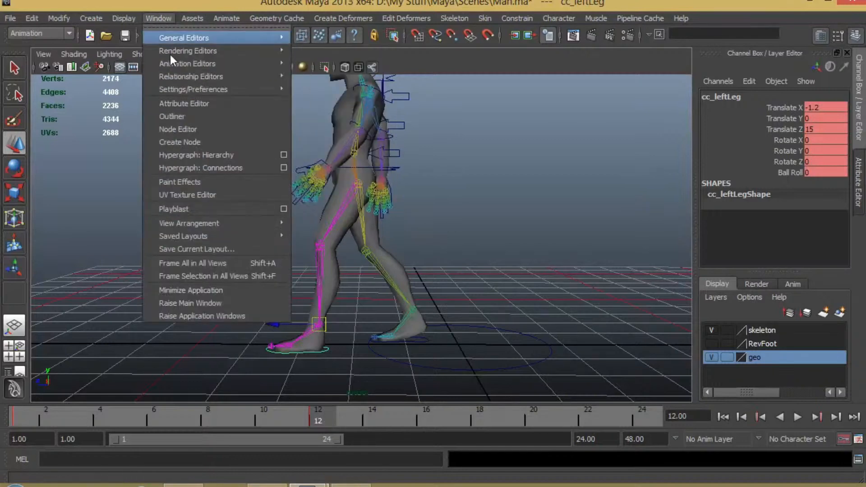
{"action": "mouse_move", "coordinate": [182, 64]}
{"action": "left_click", "coordinate": [341, 68]}
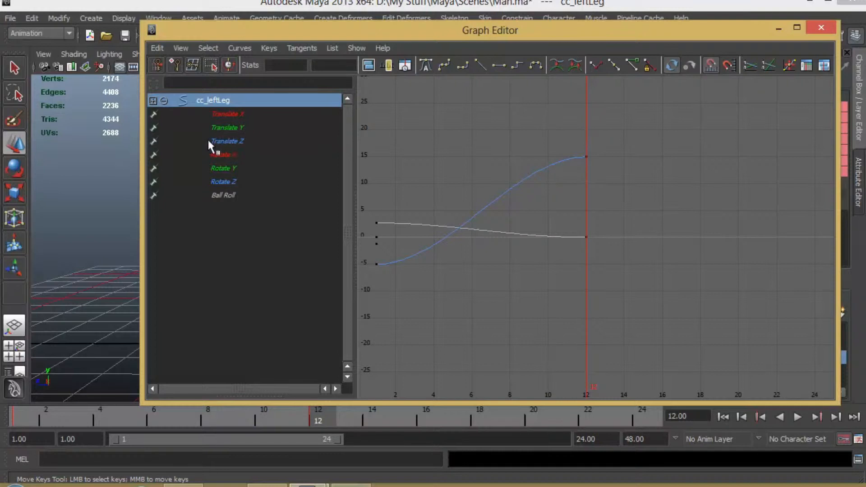
{"action": "left_click", "coordinate": [242, 144]}
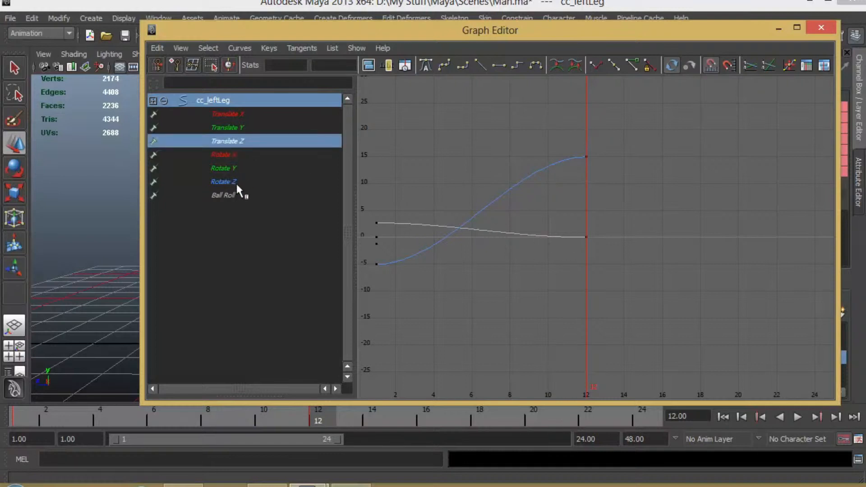
{"action": "left_click", "coordinate": [232, 197], "text": "ctrl"}
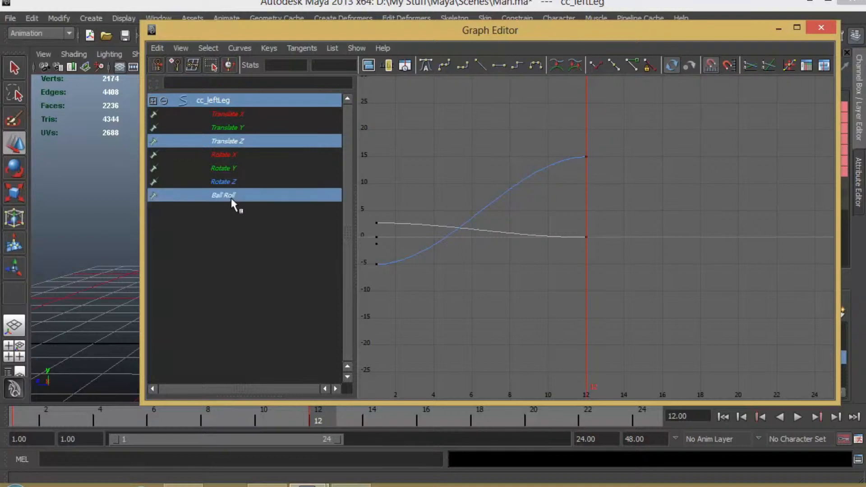
{"action": "left_click", "coordinate": [233, 207]}
{"action": "left_click", "coordinate": [220, 198]}
{"action": "left_click", "coordinate": [234, 141]}
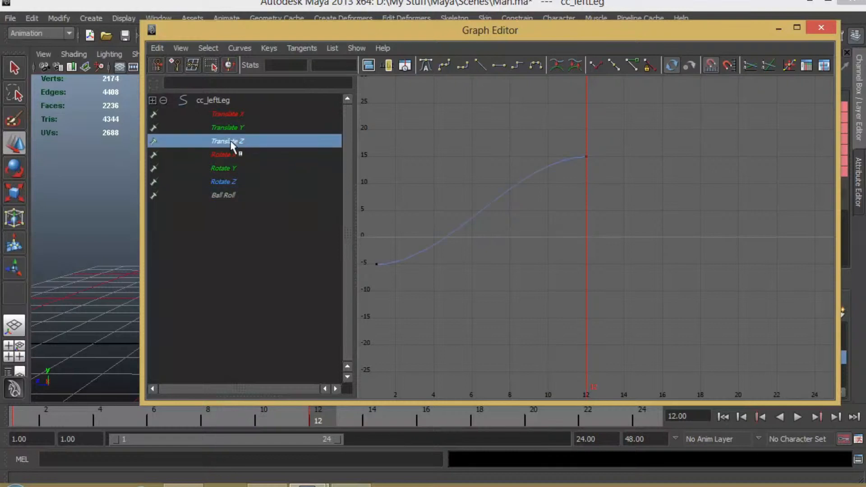
{"action": "left_click_drag", "start_coordinate": [246, 113], "coordinate": [247, 128]}
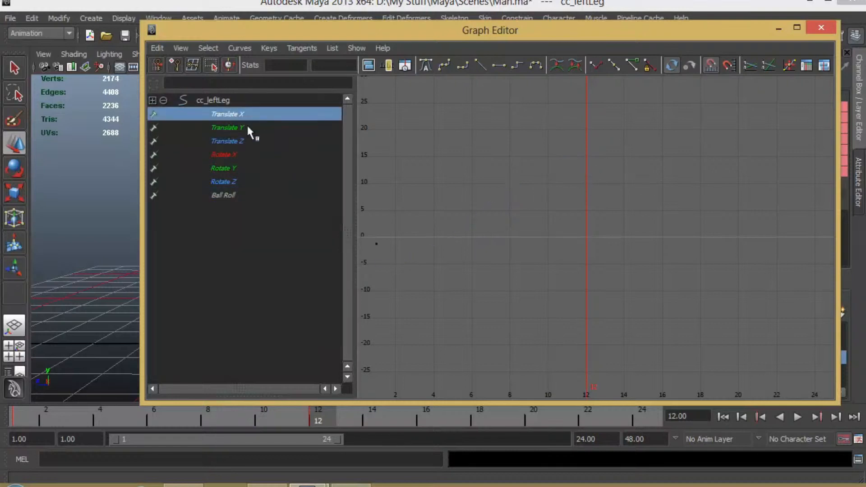
{"action": "left_click_drag", "start_coordinate": [239, 162], "coordinate": [239, 158], "text": "ctrl"}
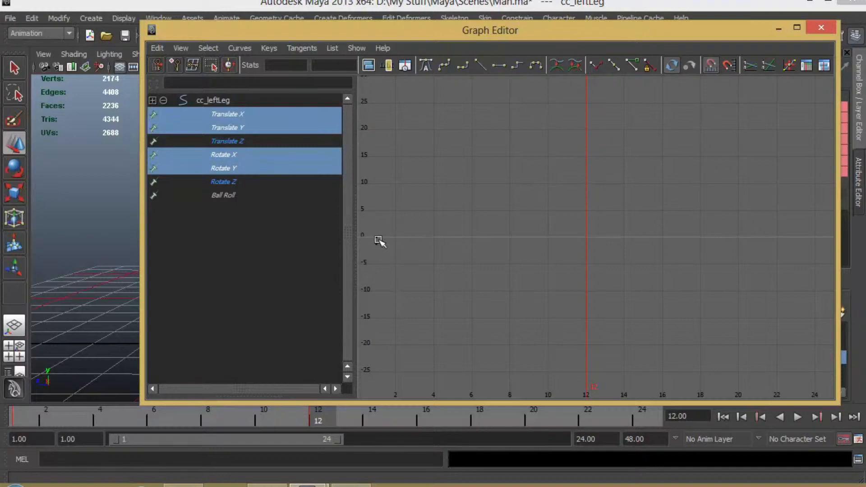
{"action": "left_click", "coordinate": [280, 128]}
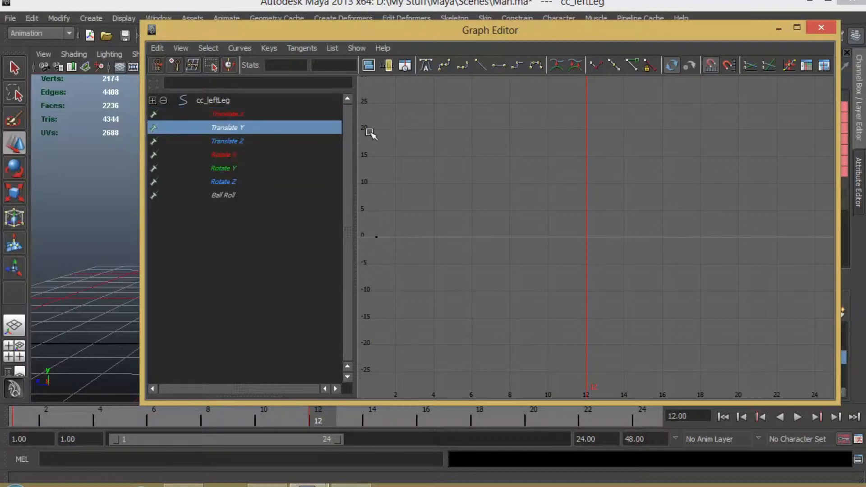
Minimise the Graph Editor and, at frame 6, raise the left leg control to about 2.53 in Translate Y.
{"action": "left_click", "coordinate": [779, 29]}
{"action": "key", "text": "alt+v"}
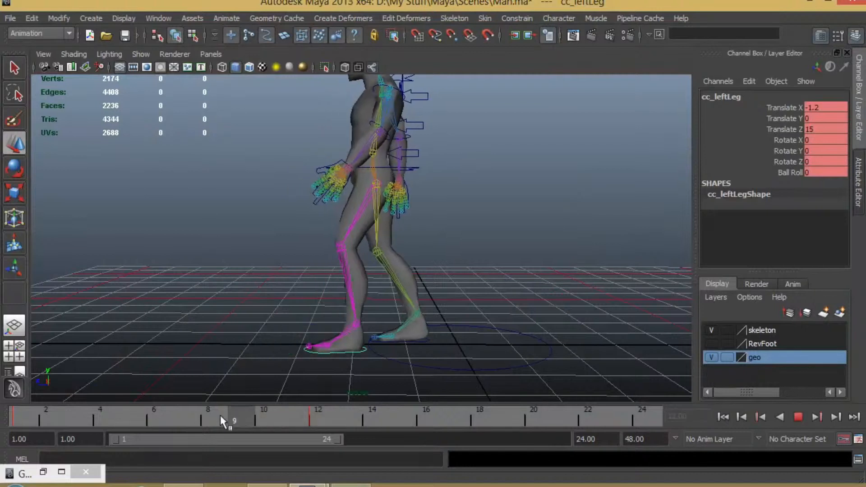
{"action": "key", "text": "alt+v"}
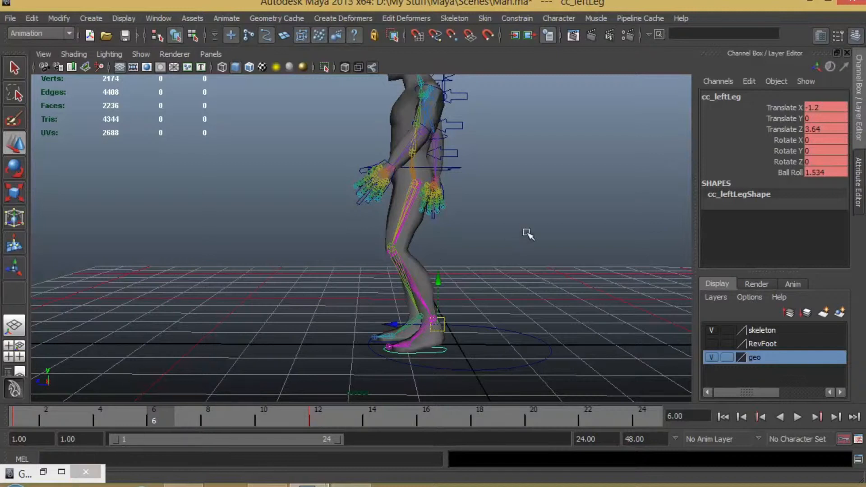
{"action": "left_click_drag", "start_coordinate": [440, 283], "coordinate": [441, 255]}
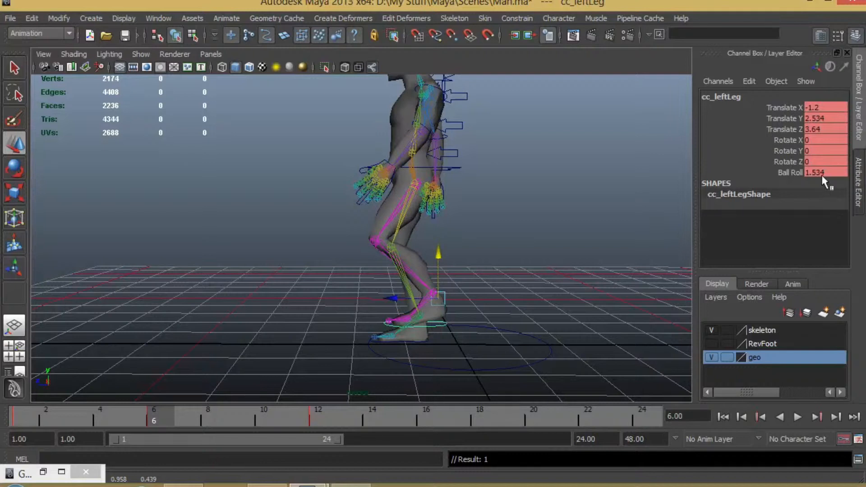
At frame 6, set the left leg control's Ball Roll to 0 and tilt the foot to about 34.4 in Rotate X.
{"action": "type", "text": "0"}
{"action": "key", "text": "Return"}
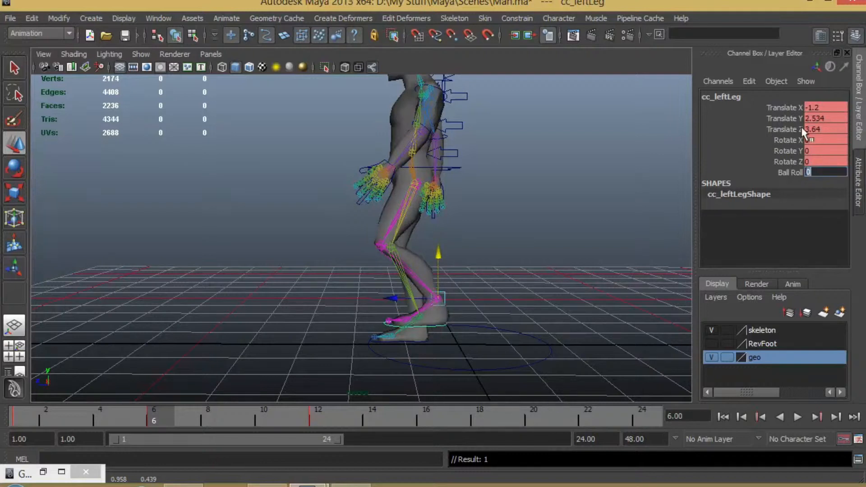
{"action": "key", "text": "e"}
{"action": "left_click_drag", "start_coordinate": [422, 244], "coordinate": [401, 274]}
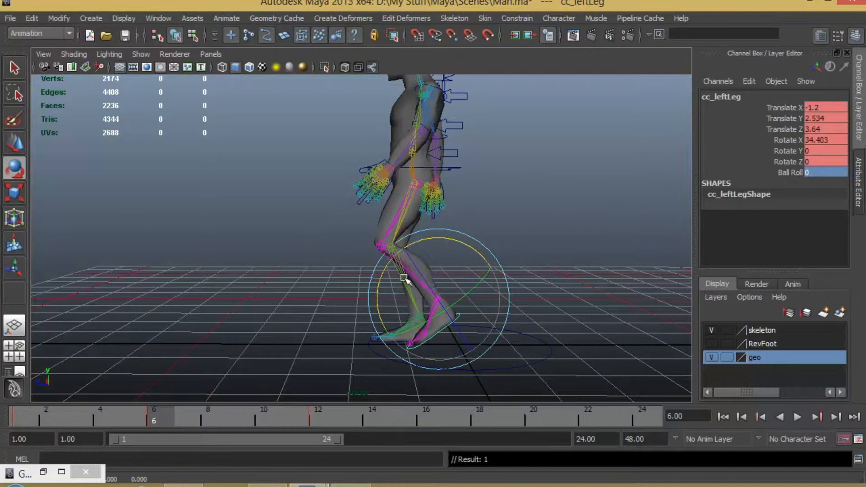
Scrub to frame 12 and examine the left leg control's Translate Y curve in the Graph Editor, then minimise it.
{"action": "key", "text": "alt+v"}
{"action": "mouse_move", "coordinate": [204, 411]}
{"action": "left_mouse_down"}
{"action": "mouse_move", "coordinate": [301, 405]}
{"action": "mouse_move", "coordinate": [213, 409]}
{"action": "mouse_move", "coordinate": [313, 417]}
{"action": "mouse_move", "coordinate": [153, 414]}
{"action": "mouse_move", "coordinate": [335, 420]}
{"action": "left_mouse_up"}
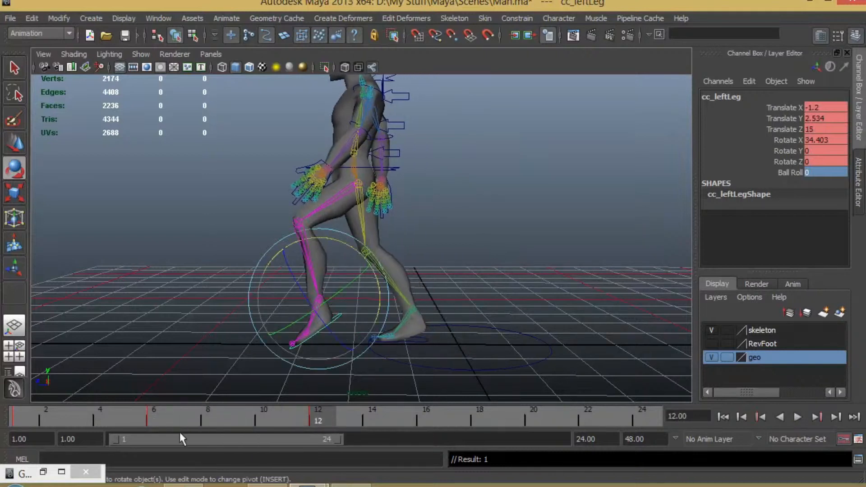
{"action": "left_click", "coordinate": [44, 472]}
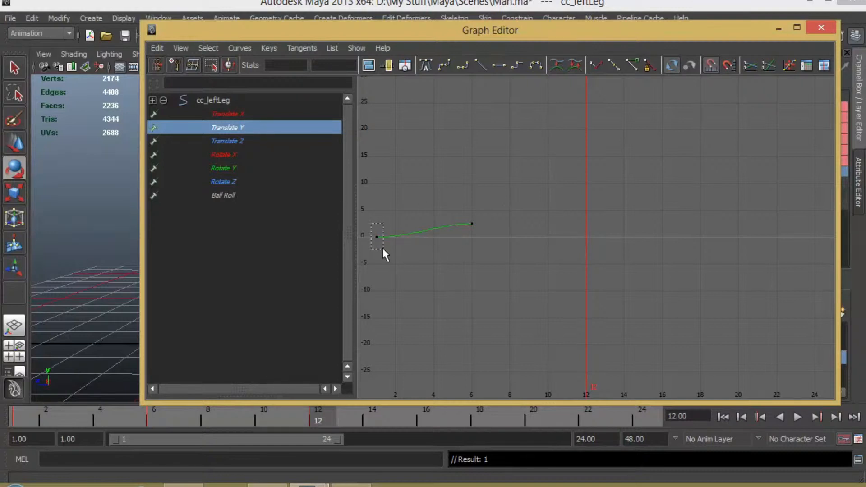
{"action": "left_click_drag", "start_coordinate": [382, 248], "coordinate": [383, 248]}
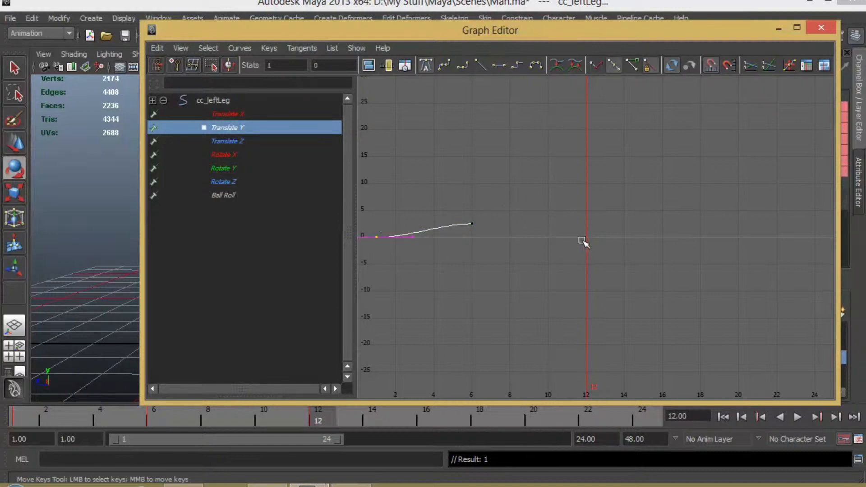
{"action": "left_click_drag", "start_coordinate": [756, 26], "coordinate": [579, 109]}
{"action": "left_click", "coordinate": [599, 106]}
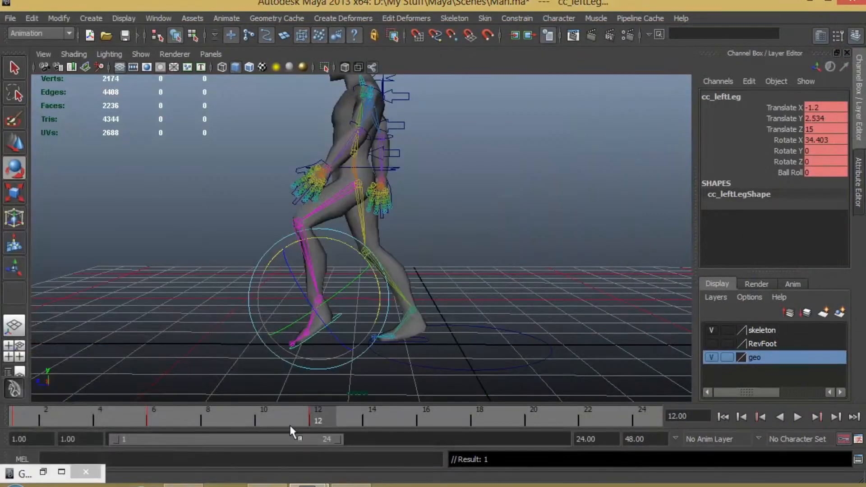
At frame 12, set the left leg control's Translate Y and Rotate X to 0 to plant the foot flat.
{"action": "left_click", "coordinate": [828, 119]}
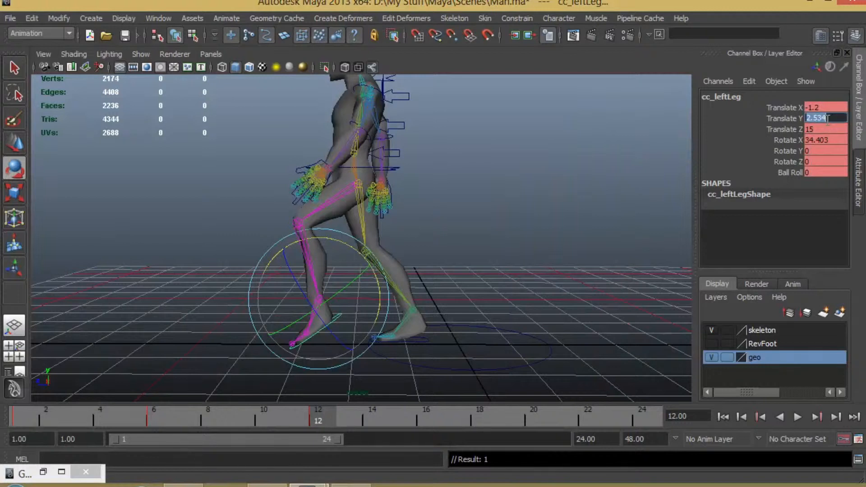
{"action": "type", "text": "0"}
{"action": "key", "text": "Return"}
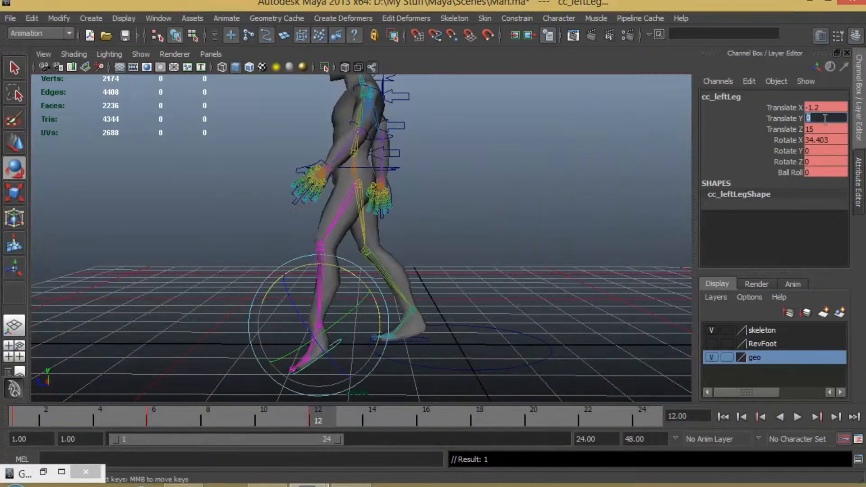
{"action": "left_click", "coordinate": [829, 140]}
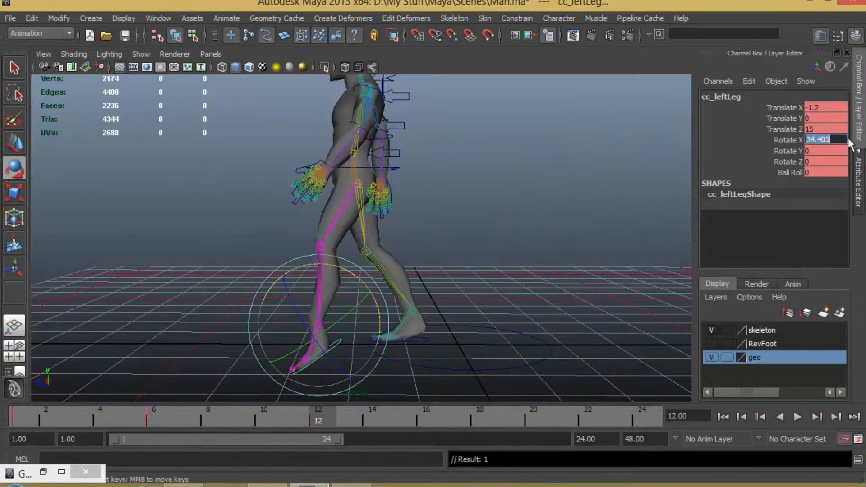
{"action": "type", "text": "0"}
{"action": "key", "text": "Return"}
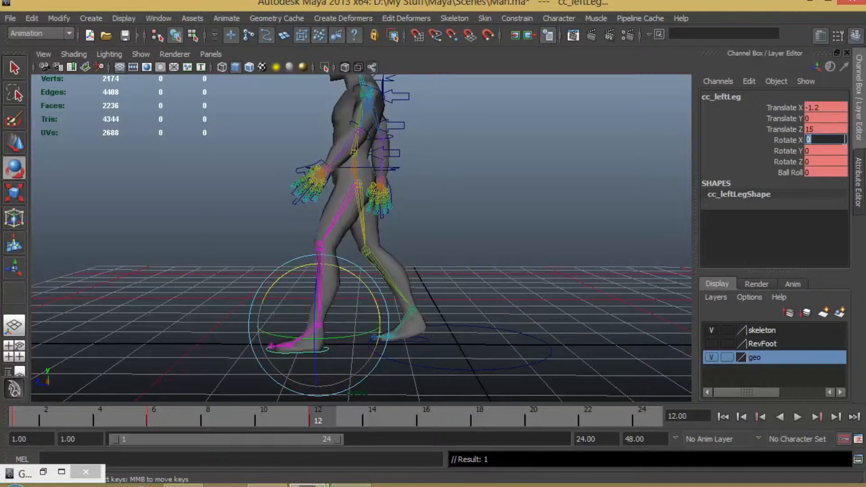
{"action": "left_click_drag", "start_coordinate": [467, 294], "coordinate": [502, 282]}
{"action": "middle_click_drag", "start_coordinate": [506, 283], "coordinate": [537, 256]}
{"action": "key", "text": "ctrl+z"}
{"action": "middle_click_drag", "start_coordinate": [512, 298], "coordinate": [502, 311]}
{"action": "left_click_drag", "start_coordinate": [489, 322], "coordinate": [515, 316], "text": "alt"}
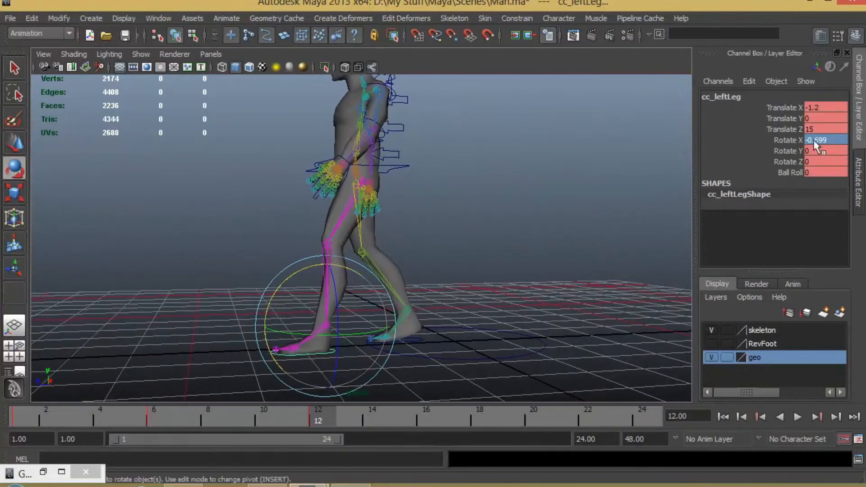
{"action": "double_click", "coordinate": [817, 141]}
{"action": "type", "text": "0"}
{"action": "key", "text": "Return"}
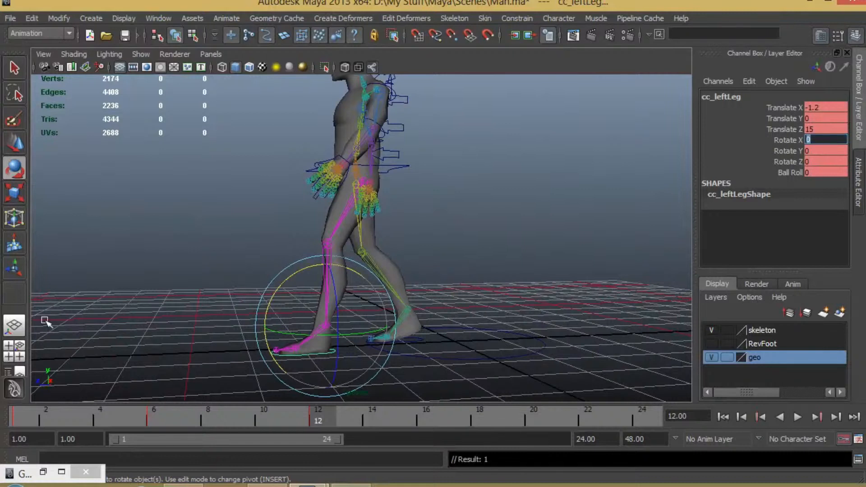
At frame 6, set the left leg control's Translate Y to 2.5 and Translate Z to 5.
{"action": "left_click", "coordinate": [165, 414]}
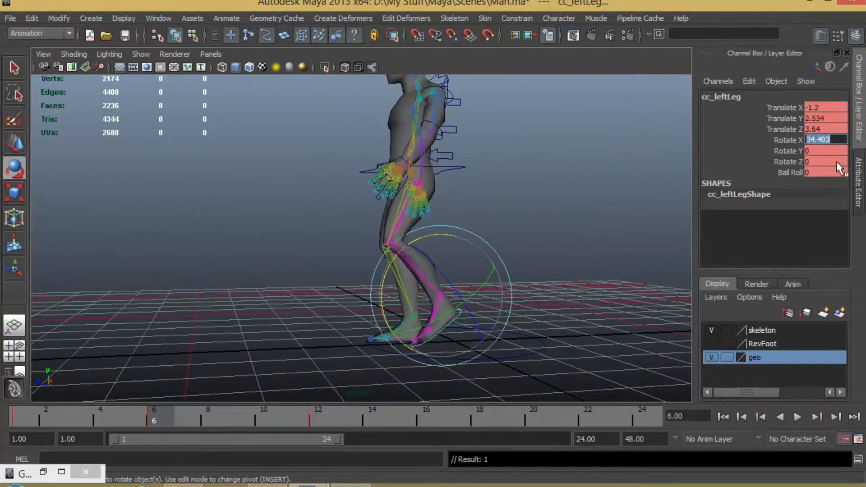
{"action": "type", "text": "2.5"}
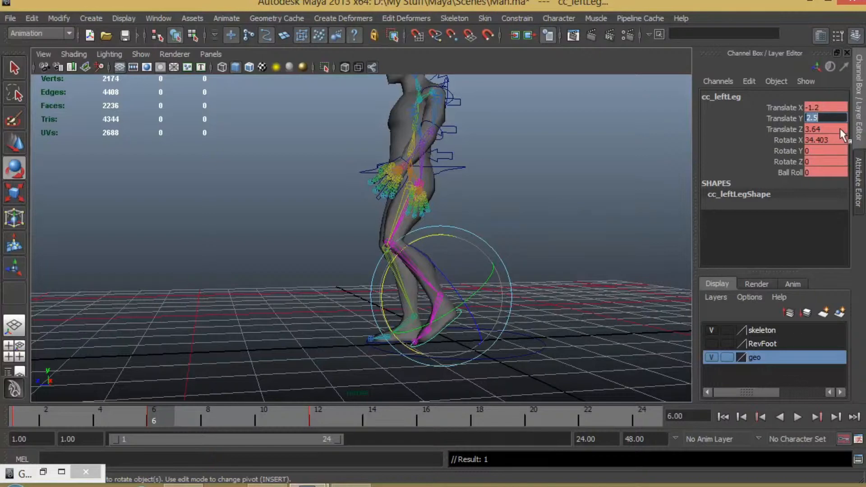
{"action": "double_click", "coordinate": [821, 129]}
{"action": "middle_click_drag", "start_coordinate": [562, 284], "coordinate": [534, 261], "text": "alt"}
{"action": "key", "text": "ctrl+z"}
{"action": "left_click_drag", "start_coordinate": [588, 289], "coordinate": [495, 288]}
{"action": "key", "text": "w"}
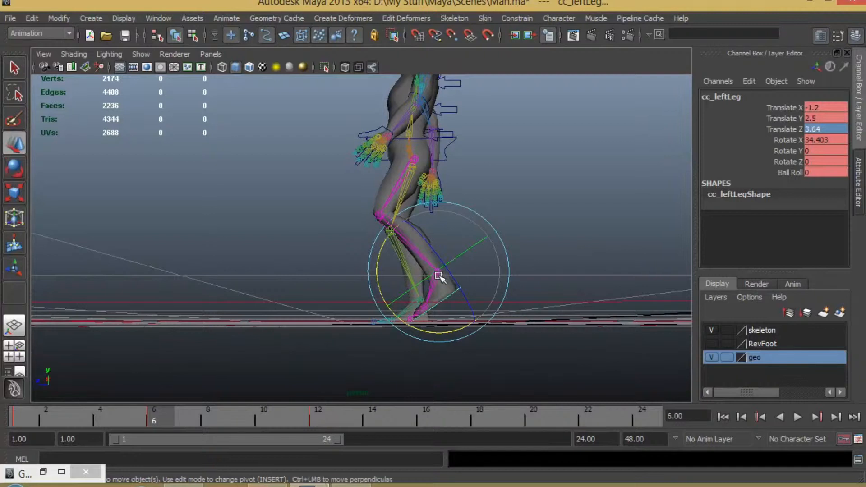
{"action": "left_click_drag", "start_coordinate": [396, 269], "coordinate": [373, 271]}
{"action": "left_click", "coordinate": [825, 129]}
{"action": "type", "text": "5"}
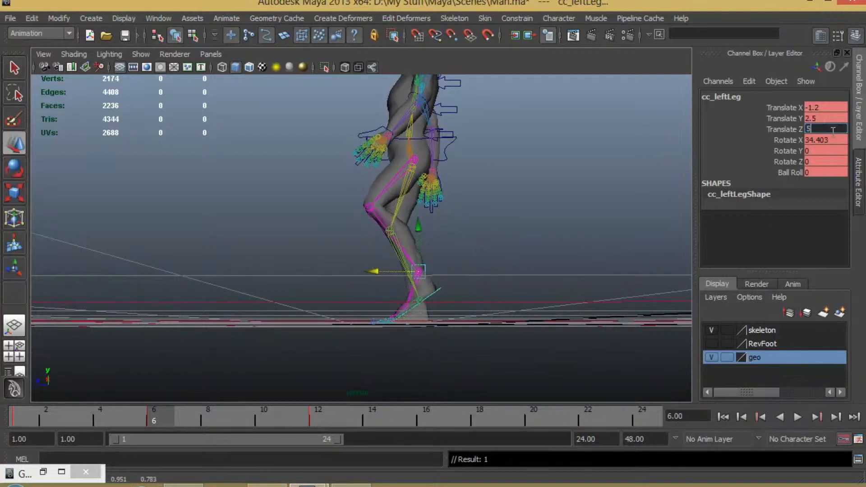
{"action": "key", "text": "Return"}
Set the left leg control's Rotate X to 35 at frame 6.
{"action": "left_click_drag", "start_coordinate": [566, 275], "coordinate": [568, 306], "text": "alt"}
{"action": "left_click", "coordinate": [825, 139]}
{"action": "left_click", "coordinate": [826, 139]}
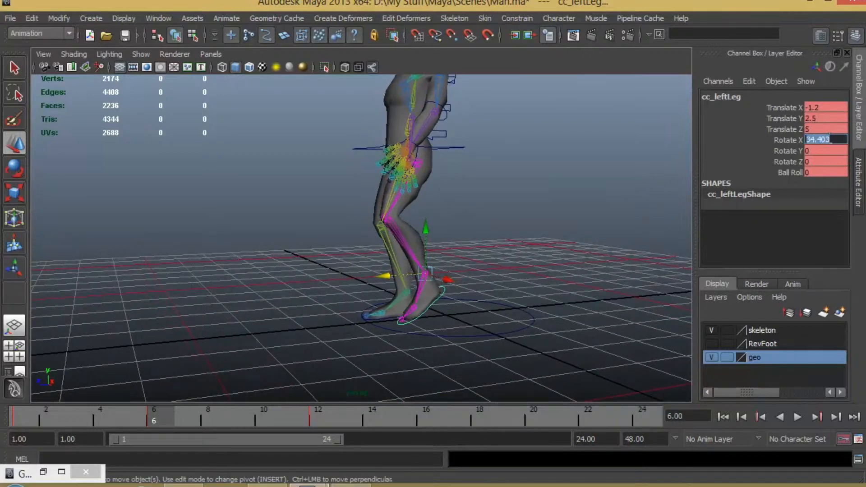
{"action": "type", "text": "35"}
{"action": "key", "text": "Return"}
Play the animation and scrub through the first step to check the left foot's lift and landing.
{"action": "left_click_drag", "start_coordinate": [600, 252], "coordinate": [765, 142], "text": "alt"}
{"action": "left_click_drag", "start_coordinate": [458, 290], "coordinate": [478, 307], "text": "alt"}
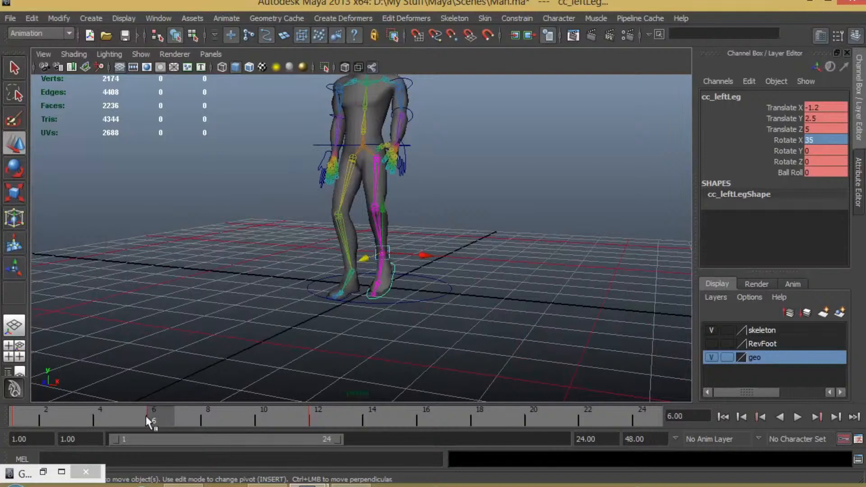
{"action": "left_click_drag", "start_coordinate": [451, 266], "coordinate": [343, 256], "text": "alt"}
{"action": "key", "text": "alt+v"}
{"action": "left_click_drag", "start_coordinate": [46, 420], "coordinate": [284, 397]}
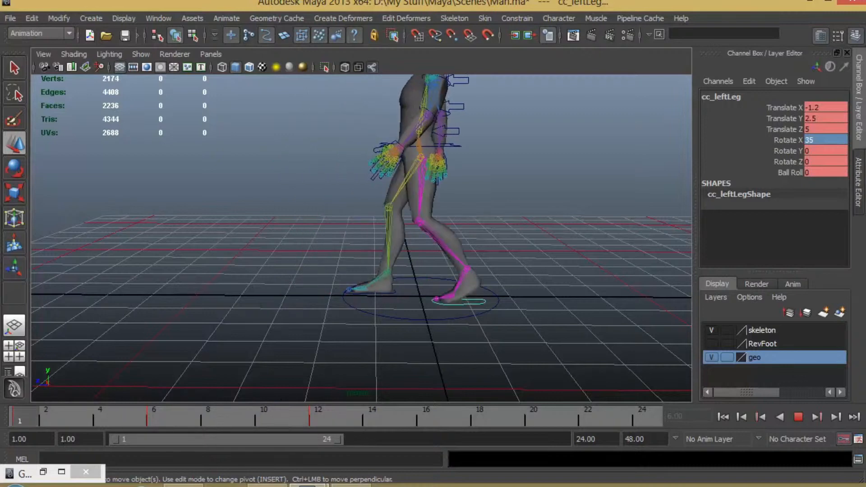
{"action": "key", "text": "Escape"}
Select the hip control and key its Translate Y channel at frame 12.
{"action": "left_click_drag", "start_coordinate": [280, 311], "coordinate": [424, 298], "text": "alt"}
{"action": "left_click", "coordinate": [337, 141]}
{"action": "left_click_drag", "start_coordinate": [337, 140], "coordinate": [413, 132], "text": "alt"}
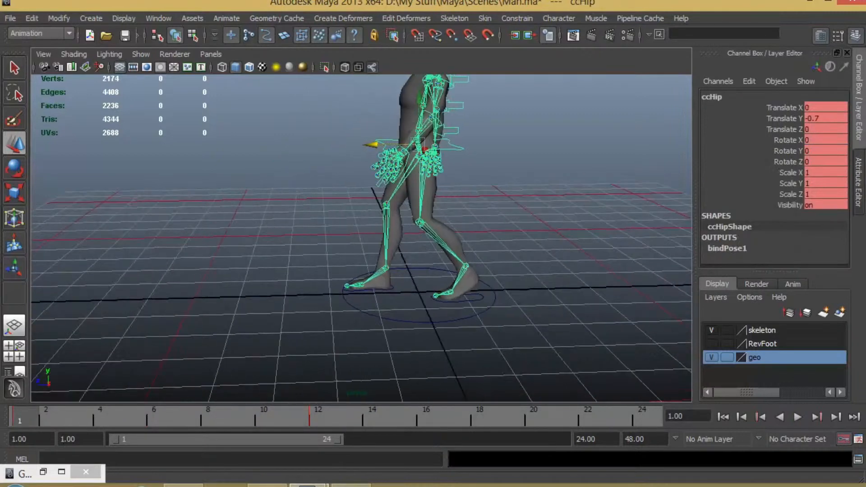
{"action": "left_click_drag", "start_coordinate": [28, 416], "coordinate": [315, 412]}
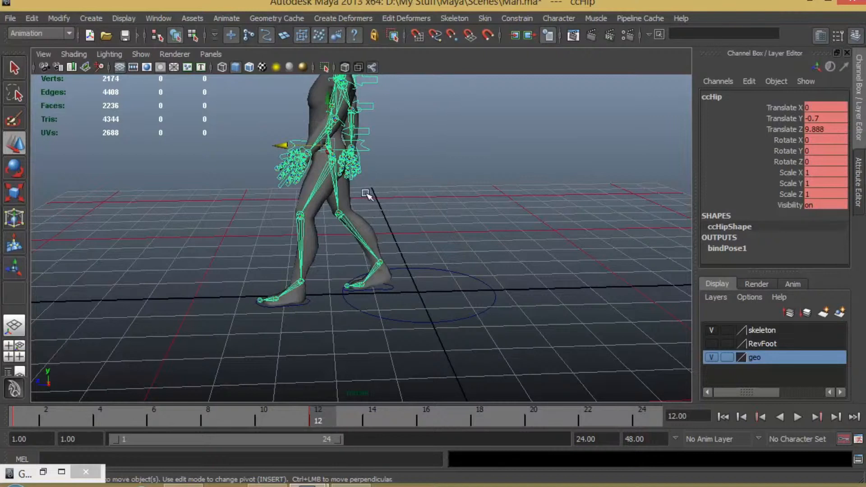
{"action": "double_click", "coordinate": [828, 119]}
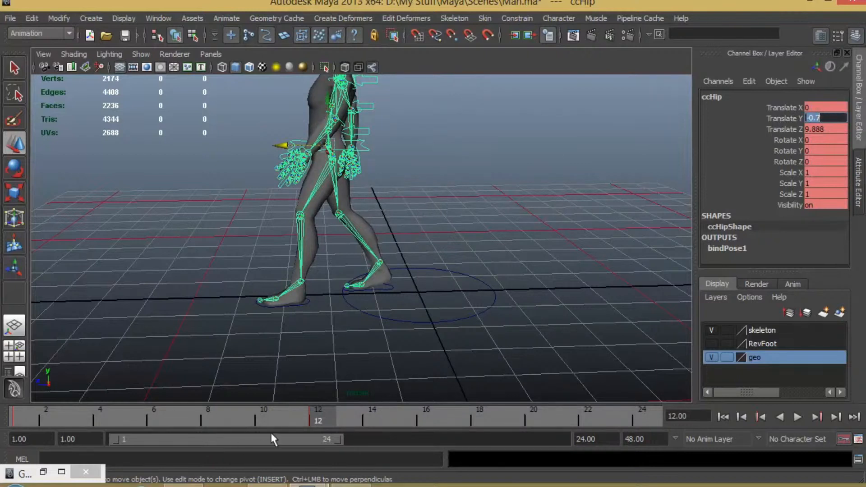
{"action": "right_click", "coordinate": [798, 125]}
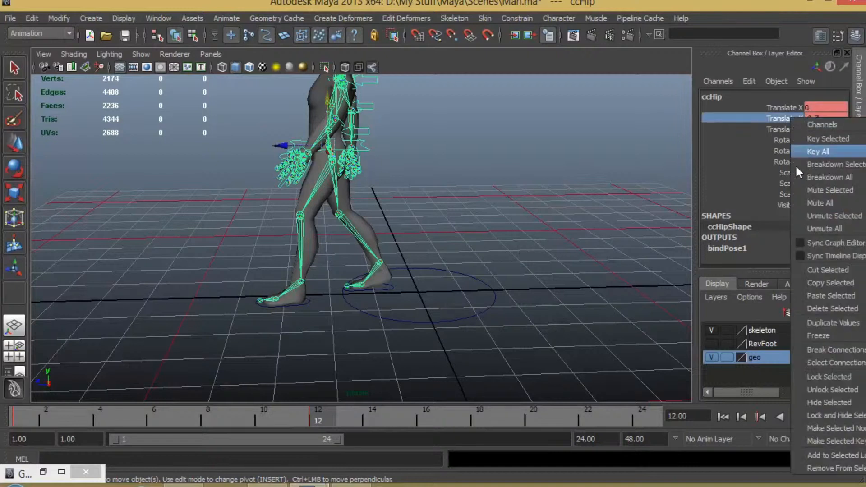
{"action": "left_click", "coordinate": [828, 138]}
At frame 6, raise the hip control by setting its Translate Y to 0.
{"action": "left_click_drag", "start_coordinate": [312, 411], "coordinate": [150, 415]}
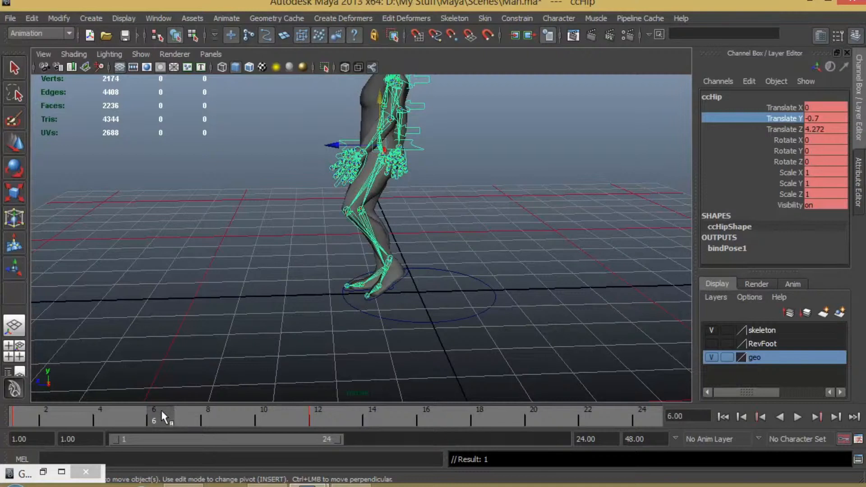
{"action": "left_click", "coordinate": [812, 118]}
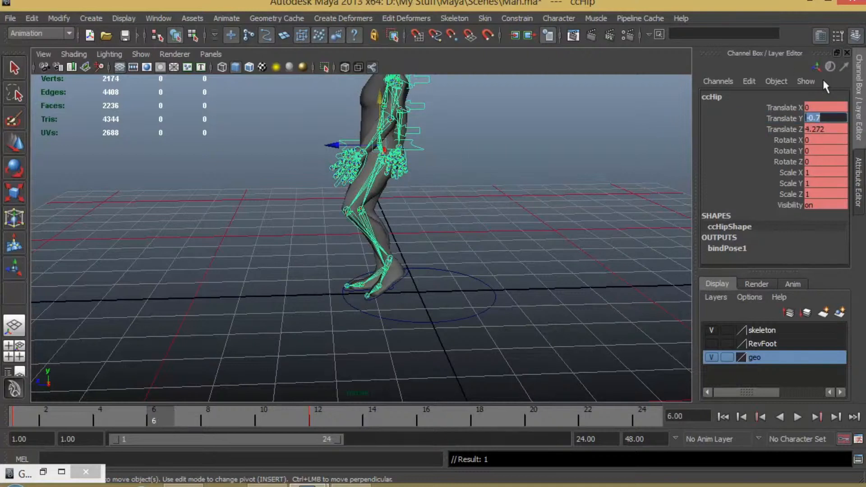
{"action": "type", "text": "0"}
{"action": "key", "text": "Return"}
Play back the walk from the other side several times to check the hip's rise and fall.
{"action": "left_click_drag", "start_coordinate": [358, 256], "coordinate": [498, 260], "text": "alt"}
{"action": "key", "text": "alt+v"}
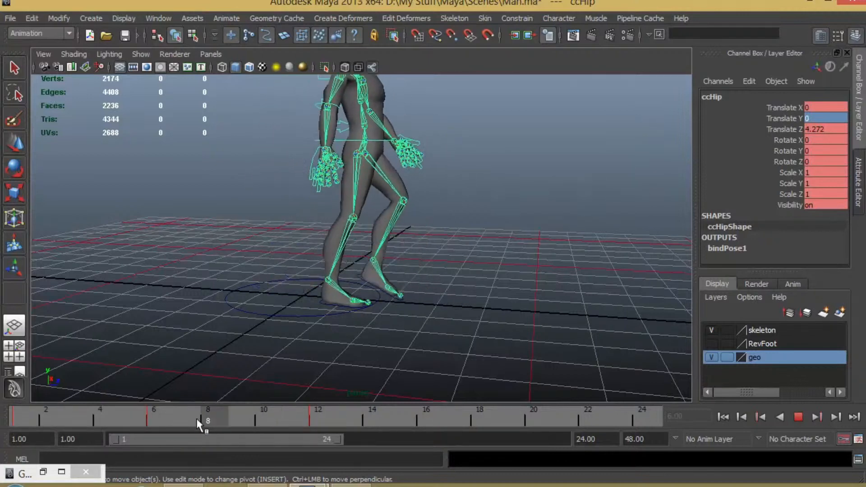
{"action": "left_click", "coordinate": [23, 421]}
{"action": "left_click", "coordinate": [798, 415]}
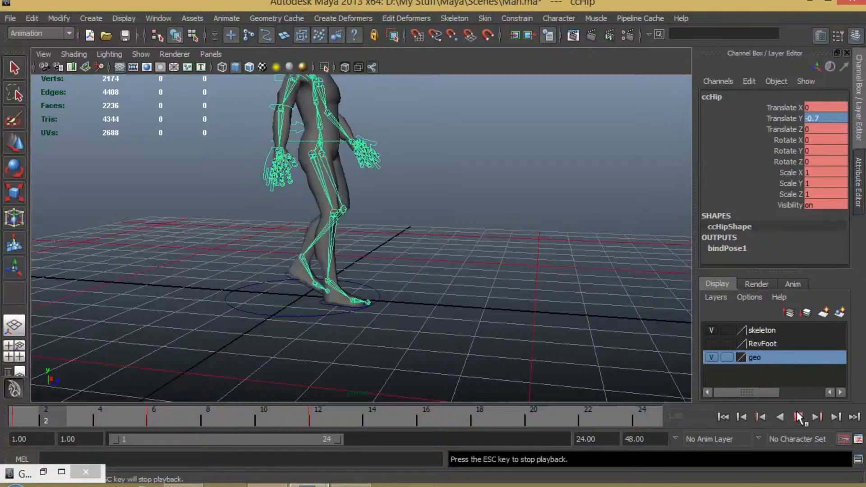
{"action": "left_click", "coordinate": [797, 417]}
{"action": "left_click", "coordinate": [345, 420]}
{"action": "key", "text": "alt+v"}
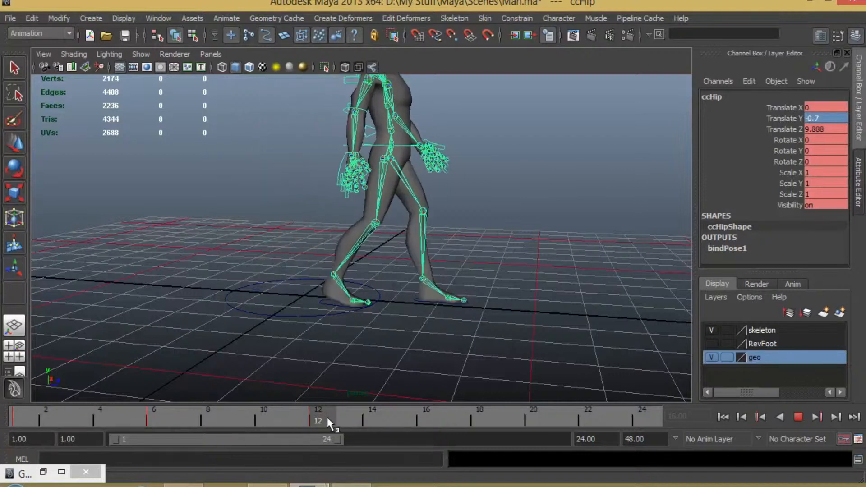
{"action": "left_click", "coordinate": [321, 418]}
{"action": "key", "text": "alt+v"}
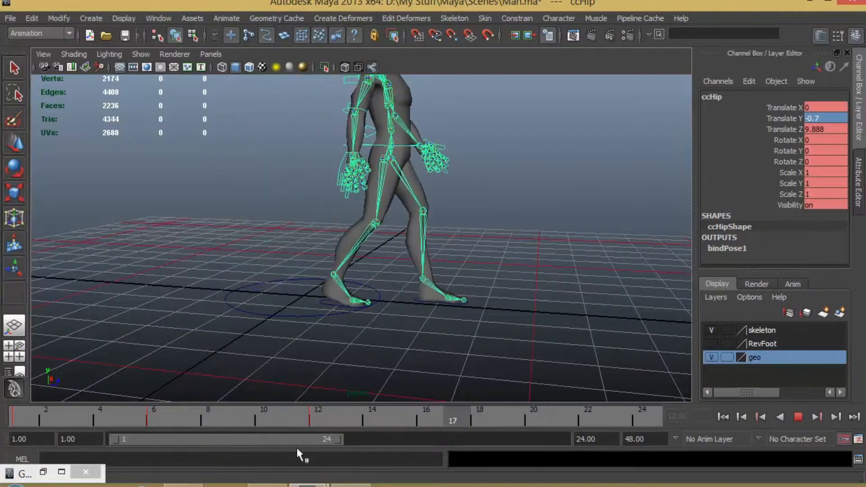
{"action": "key", "text": "alt+v"}
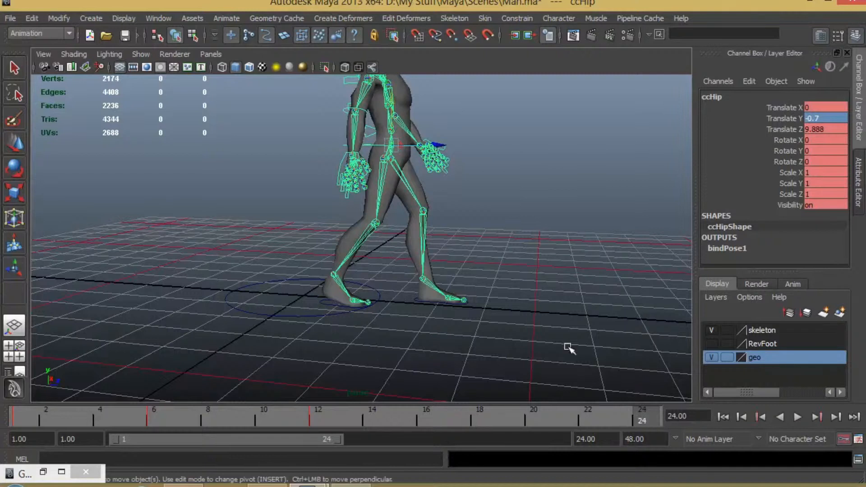
At frame 24, move the right leg control forward to 25 in Translate Z.
{"action": "left_click", "coordinate": [356, 341]}
{"action": "left_click", "coordinate": [330, 305]}
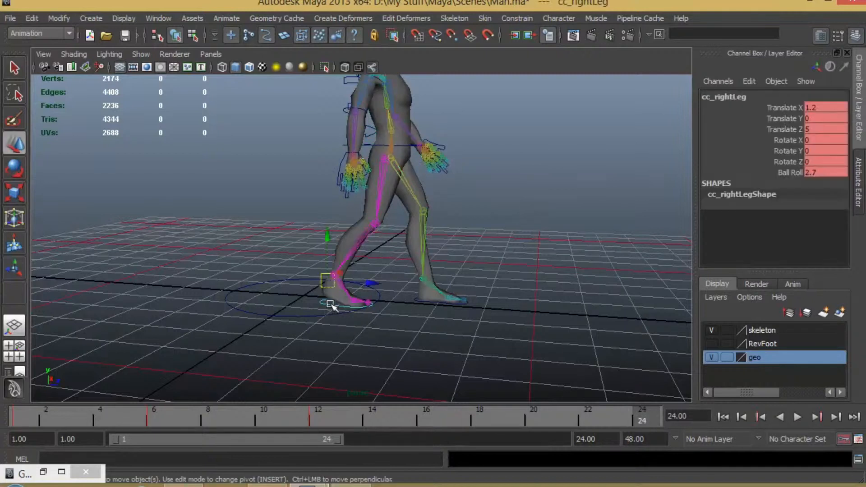
{"action": "left_click", "coordinate": [309, 415]}
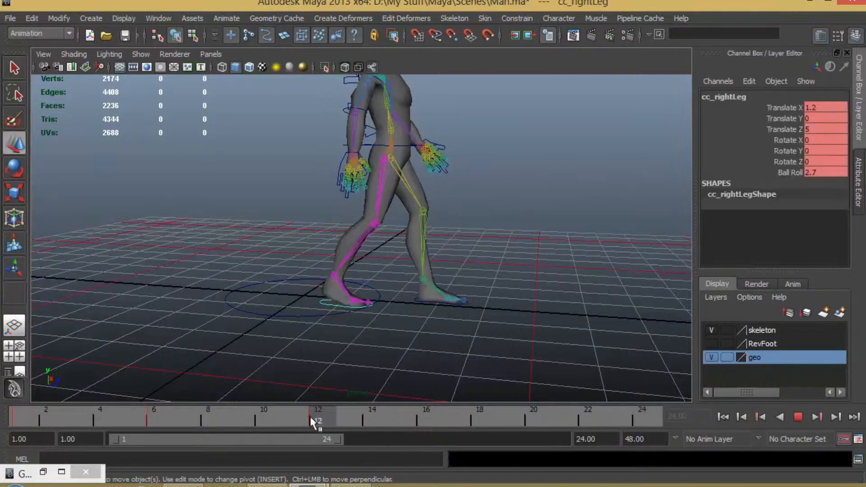
{"action": "key", "text": "alt+v"}
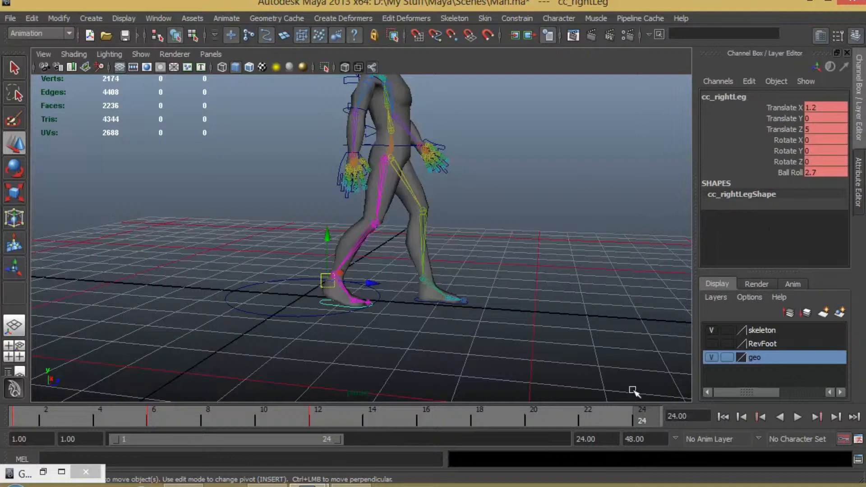
{"action": "left_click_drag", "start_coordinate": [372, 282], "coordinate": [558, 291]}
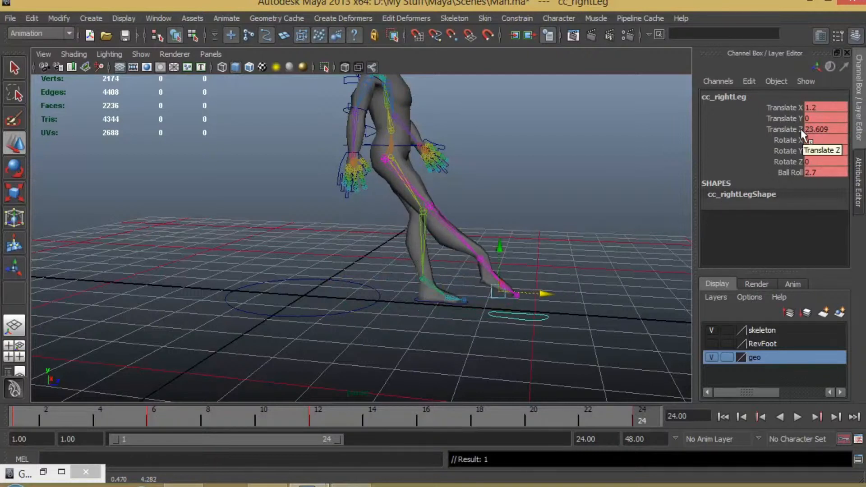
{"action": "left_click_drag", "start_coordinate": [541, 293], "coordinate": [539, 311]}
{"action": "left_click", "coordinate": [836, 129]}
{"action": "type", "text": "20"}
{"action": "key", "text": "Return"}
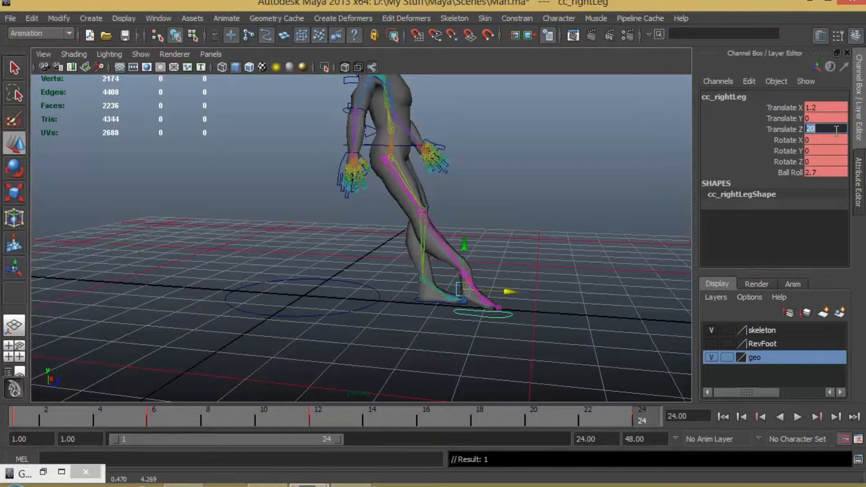
{"action": "type", "text": "25"}
{"action": "key", "text": "Return"}
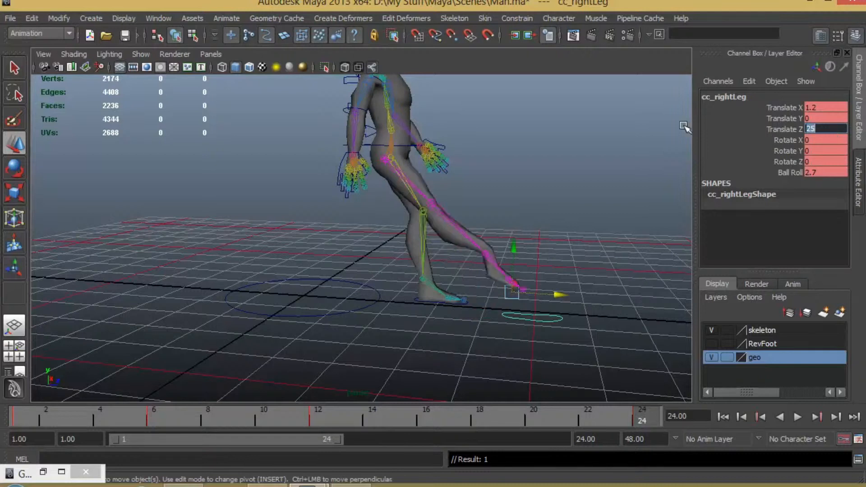
At frame 24, move the hip control forward to about 19.19 in Translate Z.
{"action": "left_click", "coordinate": [403, 146]}
{"action": "left_click_drag", "start_coordinate": [444, 167], "coordinate": [495, 177], "text": "alt"}
{"action": "left_click_drag", "start_coordinate": [515, 190], "coordinate": [501, 271], "text": "alt"}
Set the right leg control's Ball Roll to 0 at frame 24.
{"action": "left_click", "coordinate": [525, 271]}
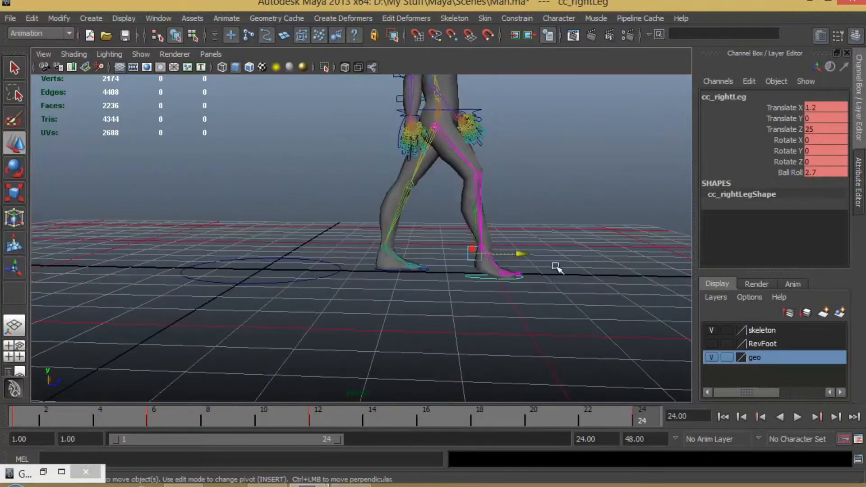
{"action": "type", "text": "0"}
{"action": "key", "text": "Return"}
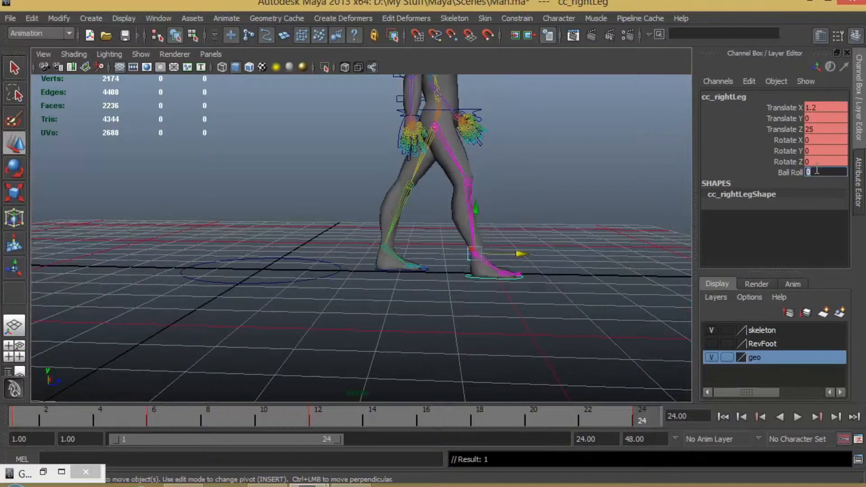
Select the hip control and set its Translate Z to 20 at frame 24.
{"action": "left_click_drag", "start_coordinate": [521, 164], "coordinate": [502, 193], "text": "alt"}
{"action": "left_click", "coordinate": [519, 129]}
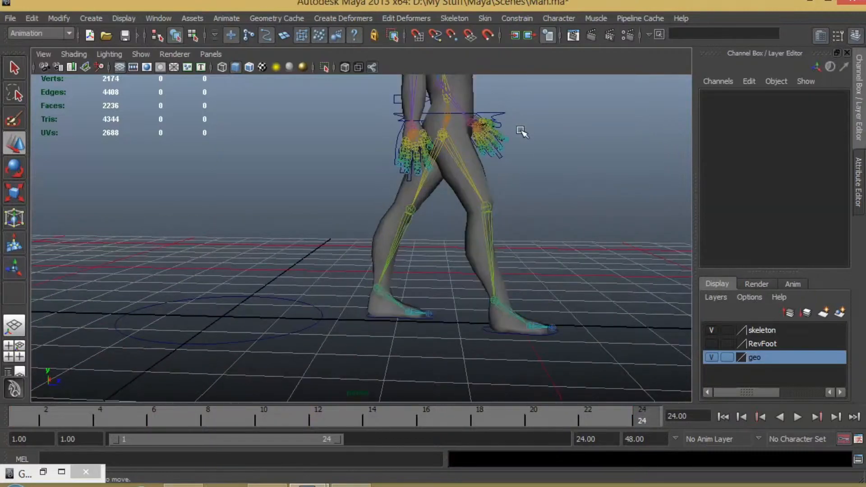
{"action": "left_click", "coordinate": [495, 112]}
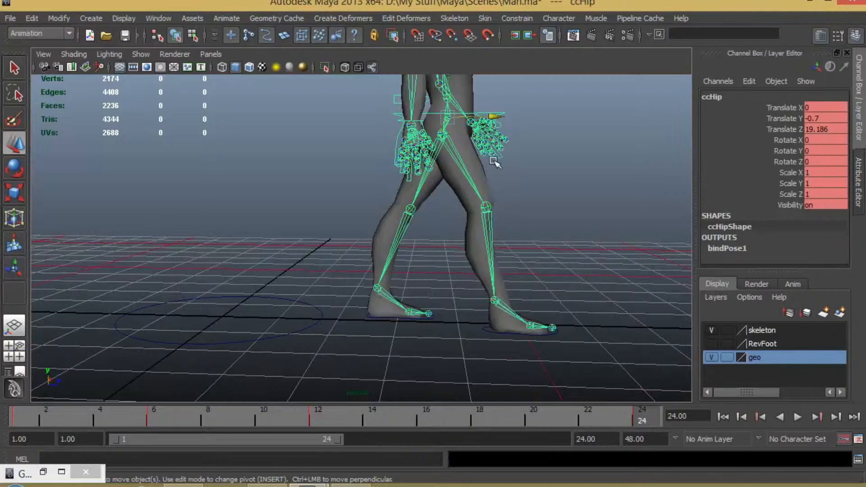
{"action": "double_click", "coordinate": [828, 130]}
{"action": "type", "text": "20"}
{"action": "key", "text": "Return"}
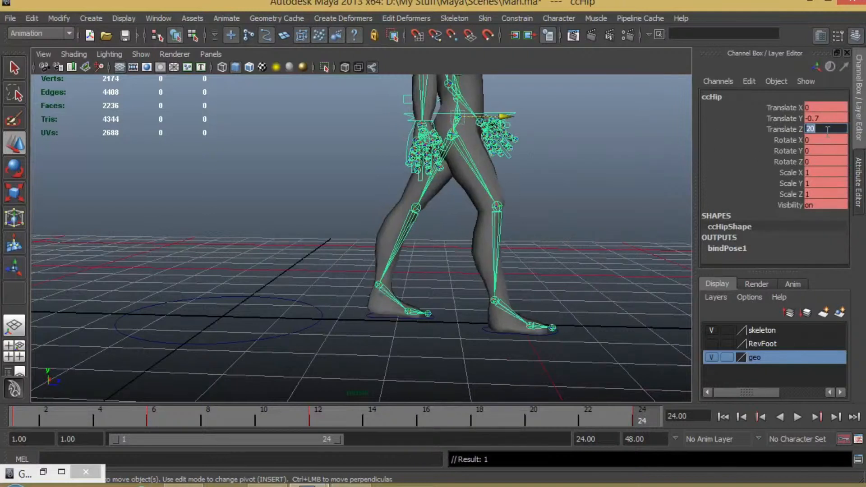
Select the left leg control and key its Ball Roll at frame 18.
{"action": "left_click_drag", "start_coordinate": [600, 287], "coordinate": [451, 266], "text": "alt"}
{"action": "left_click_drag", "start_coordinate": [421, 219], "coordinate": [451, 226], "text": "alt"}
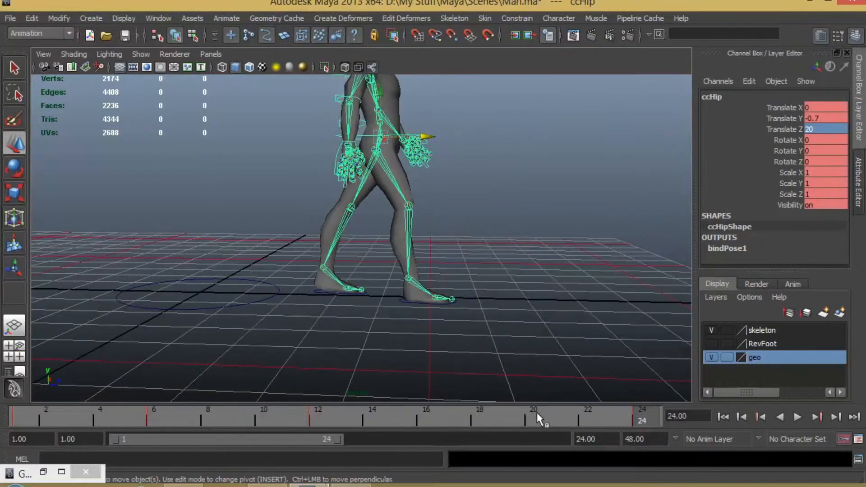
{"action": "left_click", "coordinate": [318, 295]}
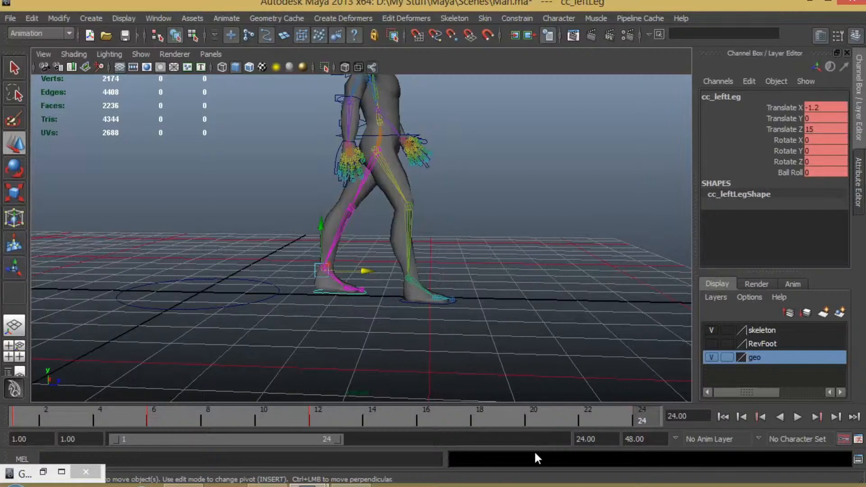
{"action": "key", "text": "alt+v"}
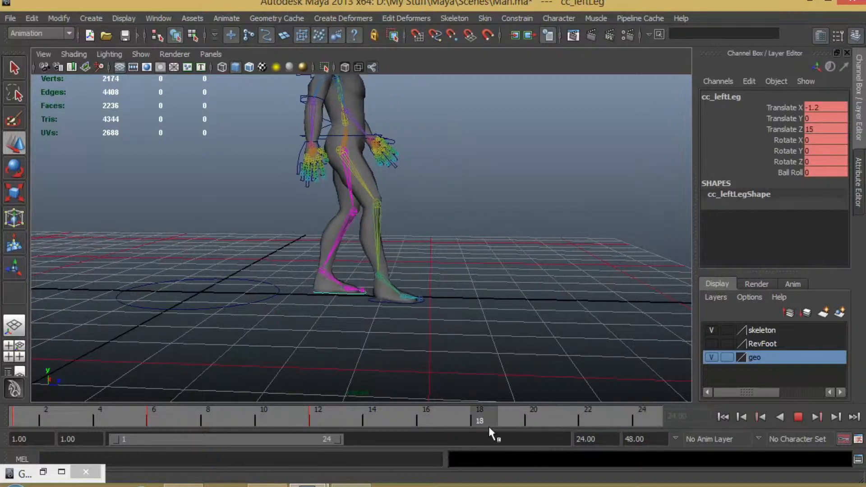
{"action": "key", "text": "alt+v"}
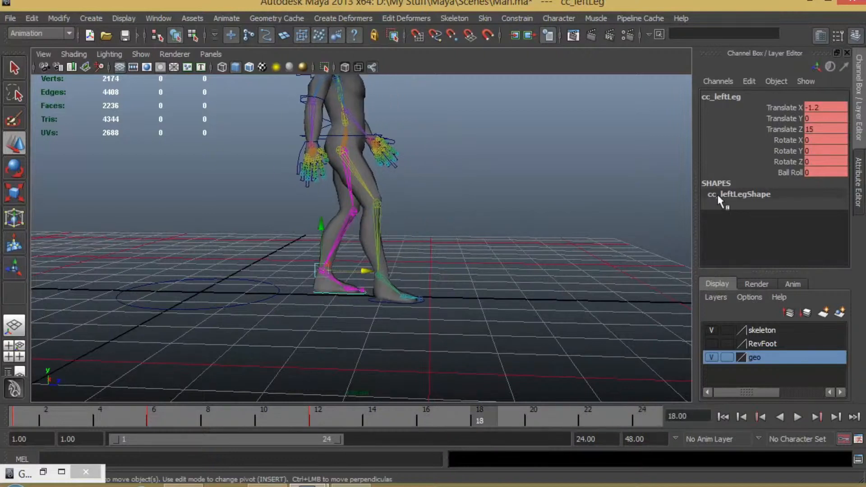
{"action": "left_click", "coordinate": [802, 174]}
{"action": "right_click", "coordinate": [802, 175]}
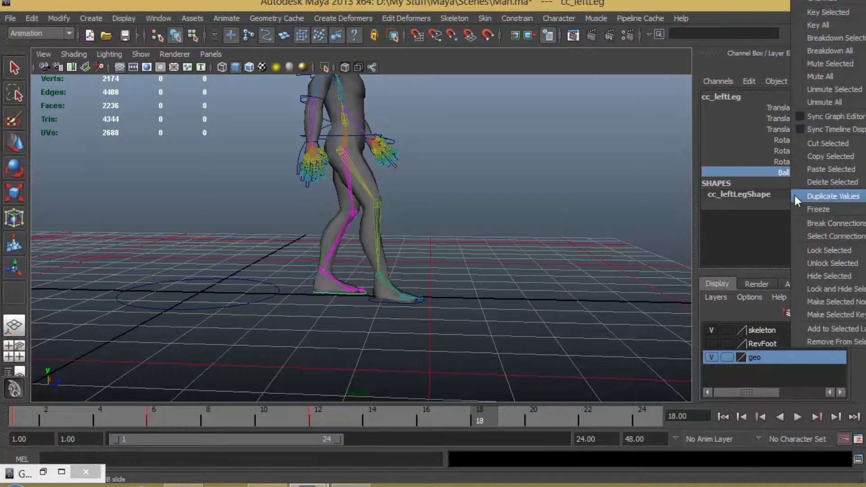
{"action": "left_click", "coordinate": [826, 9]}
Set the left leg control's Ball Roll to 2.7 at frame 24.
{"action": "left_click_drag", "start_coordinate": [495, 424], "coordinate": [634, 418]}
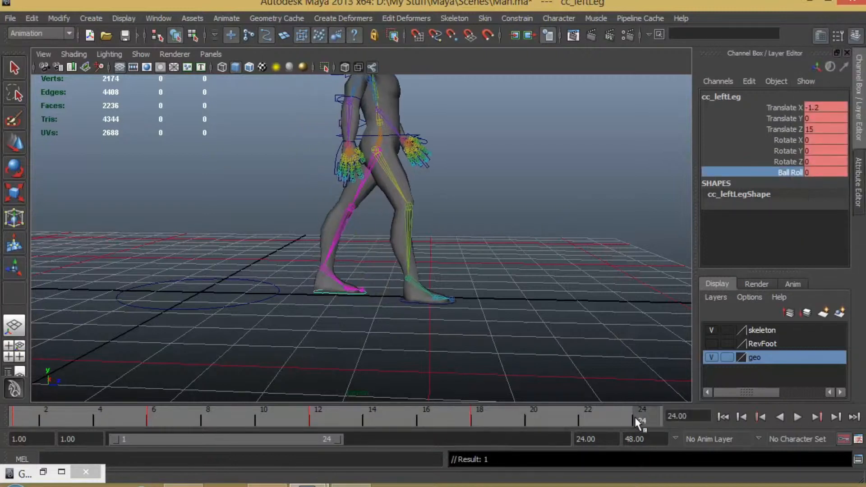
{"action": "left_click", "coordinate": [809, 173]}
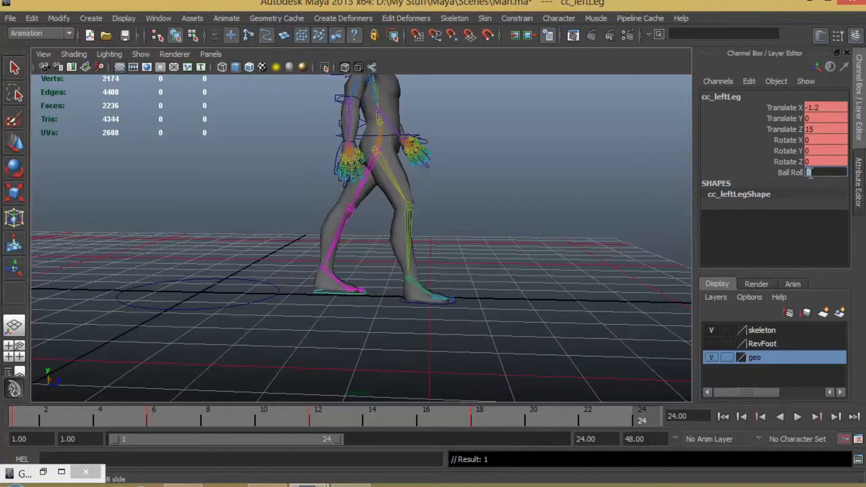
{"action": "key", "text": "Return"}
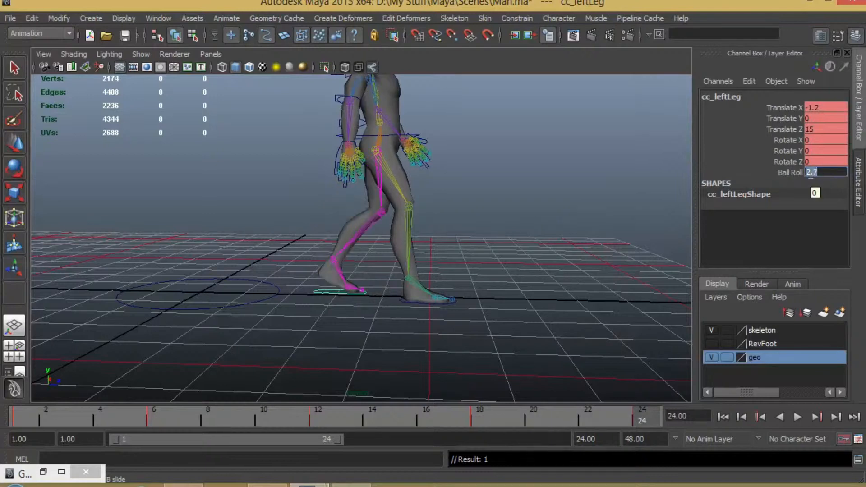
Scrub and play back the walk to check the left foot's ball roll.
{"action": "mouse_move", "coordinate": [487, 251]}
{"action": "left_mouse_down", "text": "alt"}
{"action": "mouse_move", "coordinate": [452, 252]}
{"action": "mouse_move", "coordinate": [480, 239]}
{"action": "mouse_move", "coordinate": [501, 257]}
{"action": "left_mouse_up", "text": "alt"}
{"action": "key", "text": "alt+v"}
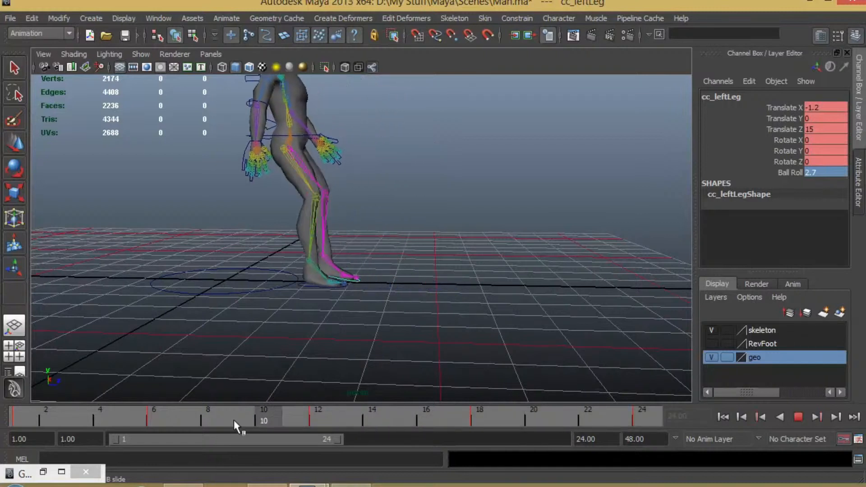
{"action": "left_click", "coordinate": [792, 415]}
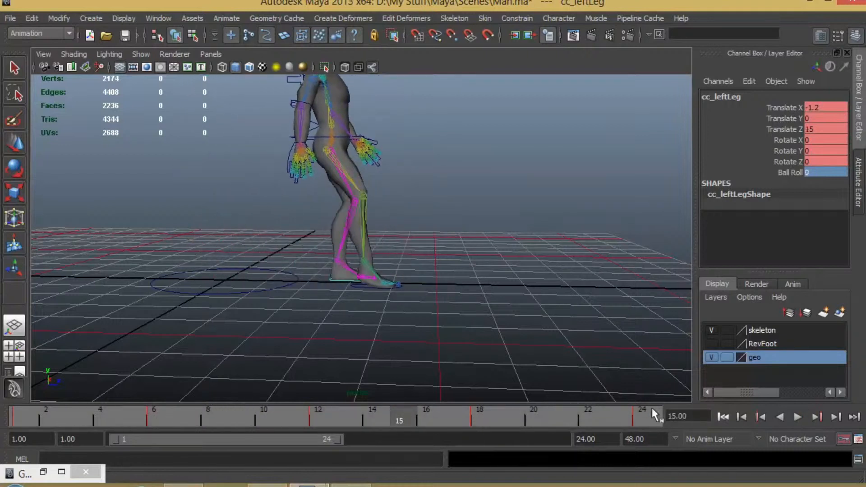
Select the right leg control and examine its Translate Z curve in the Graph Editor for sliding between frames 1 and 24.
{"action": "left_click", "coordinate": [356, 285]}
{"action": "key", "text": "w"}
{"action": "key", "text": "alt+v"}
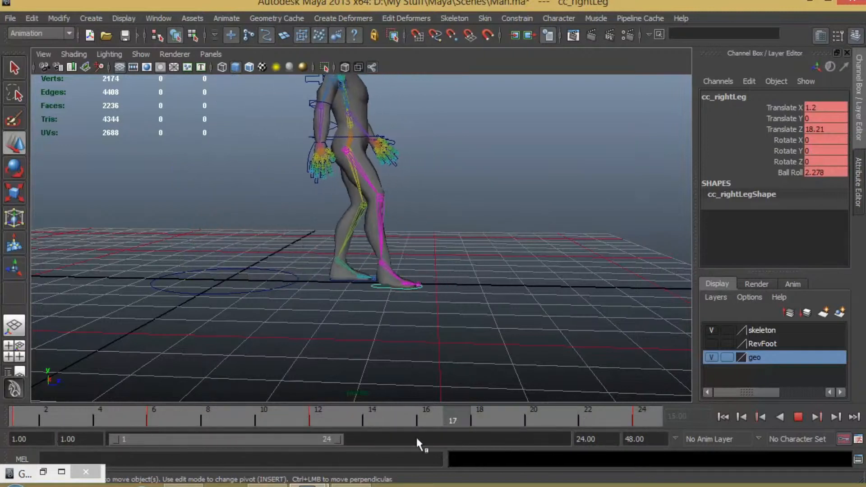
{"action": "left_click", "coordinate": [19, 417]}
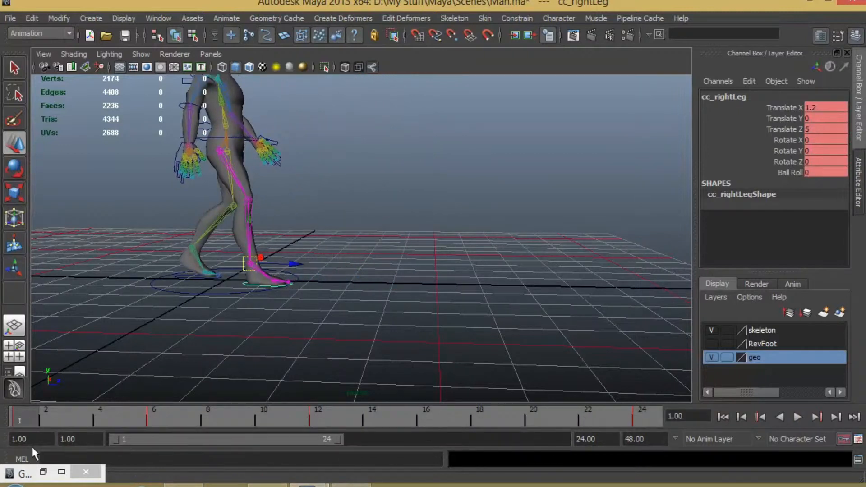
{"action": "left_click", "coordinate": [41, 479]}
{"action": "left_click", "coordinate": [42, 472]}
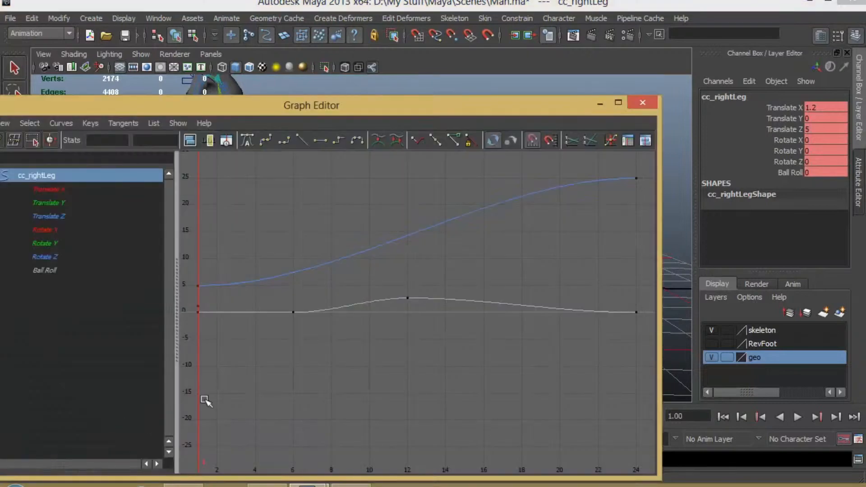
{"action": "left_click", "coordinate": [49, 217]}
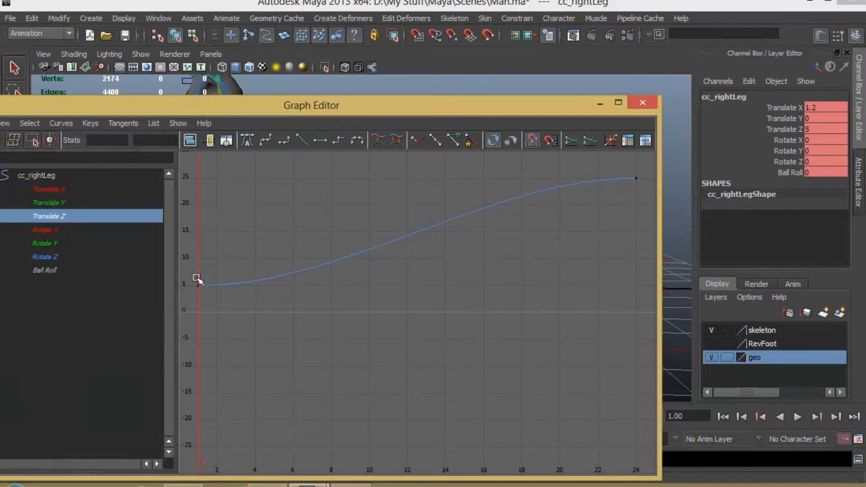
{"action": "left_click_drag", "start_coordinate": [235, 114], "coordinate": [657, 453]}
{"action": "left_click_drag", "start_coordinate": [505, 451], "coordinate": [629, 135]}
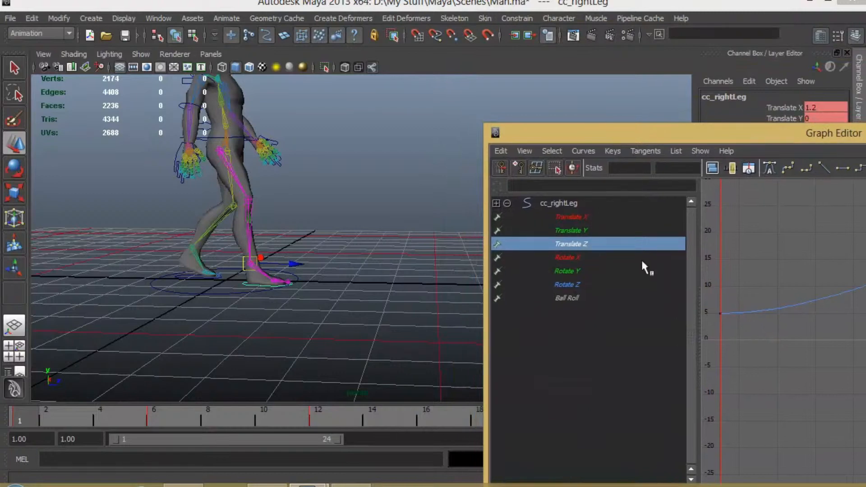
{"action": "left_click_drag", "start_coordinate": [806, 135], "coordinate": [450, 73]}
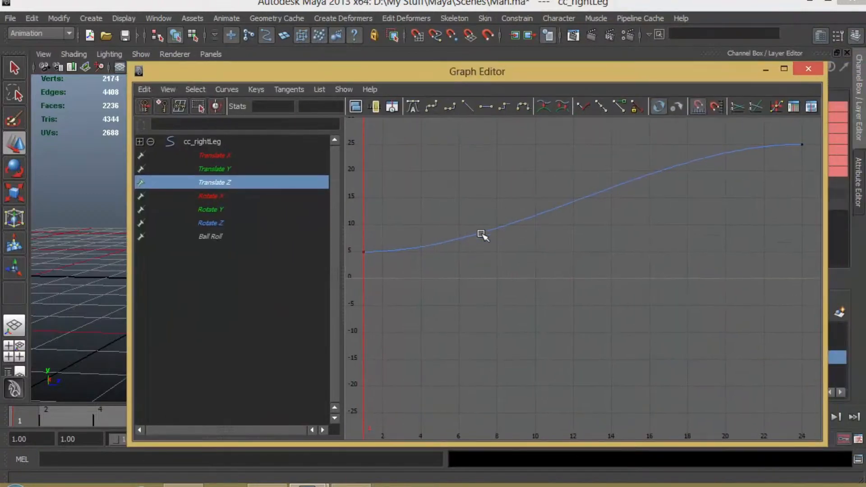
{"action": "left_click", "coordinate": [766, 71]}
Key the right leg control's Translate Z at frame 12 and set it to 5.
{"action": "left_click_drag", "start_coordinate": [53, 420], "coordinate": [313, 420]}
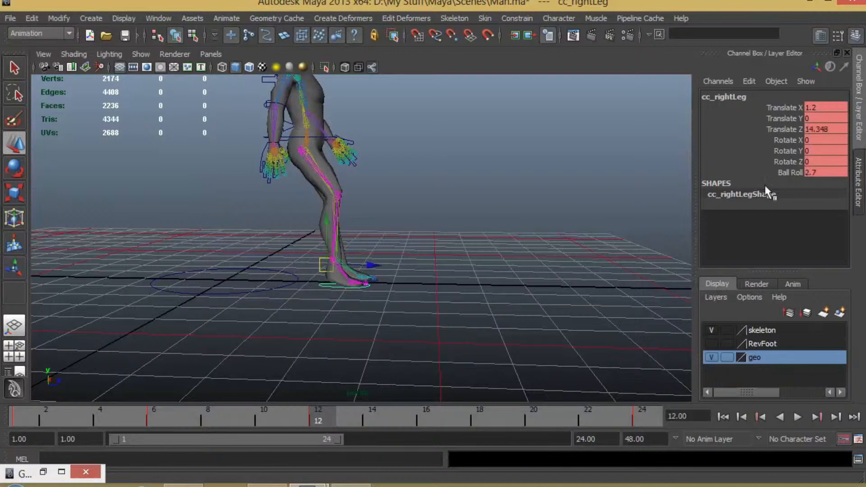
{"action": "left_click", "coordinate": [802, 129]}
{"action": "right_click", "coordinate": [801, 130]}
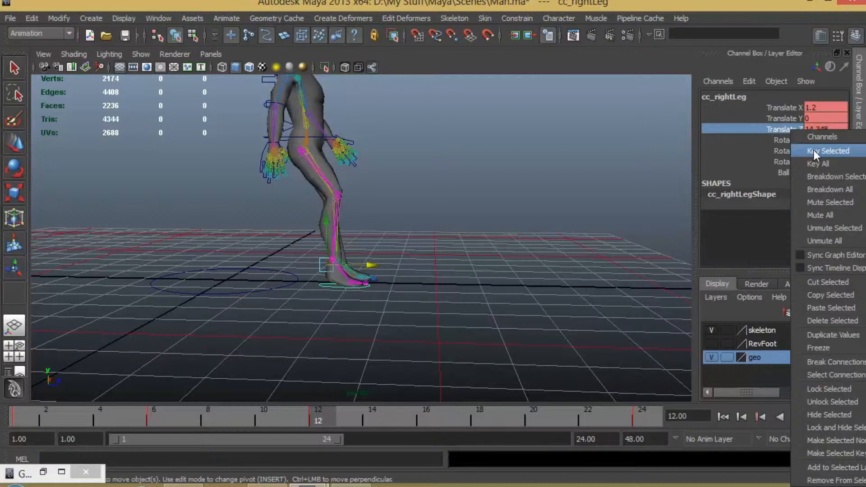
{"action": "left_click", "coordinate": [814, 151]}
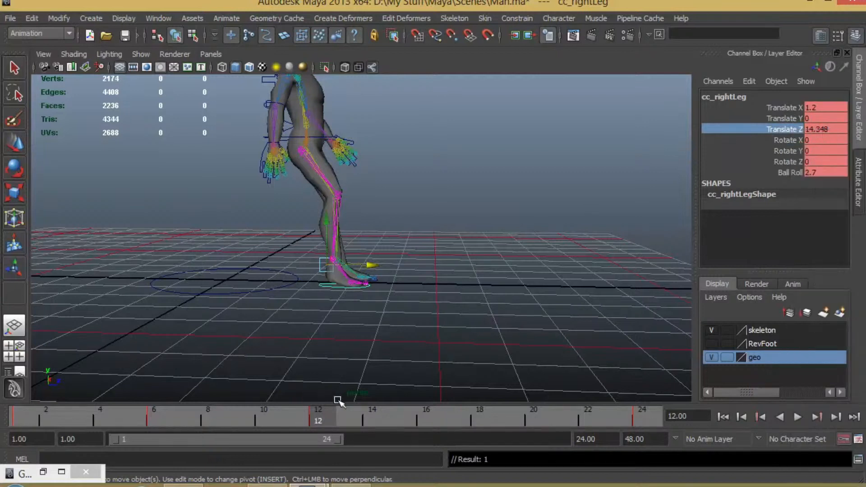
{"action": "left_click_drag", "start_coordinate": [299, 419], "coordinate": [20, 421]}
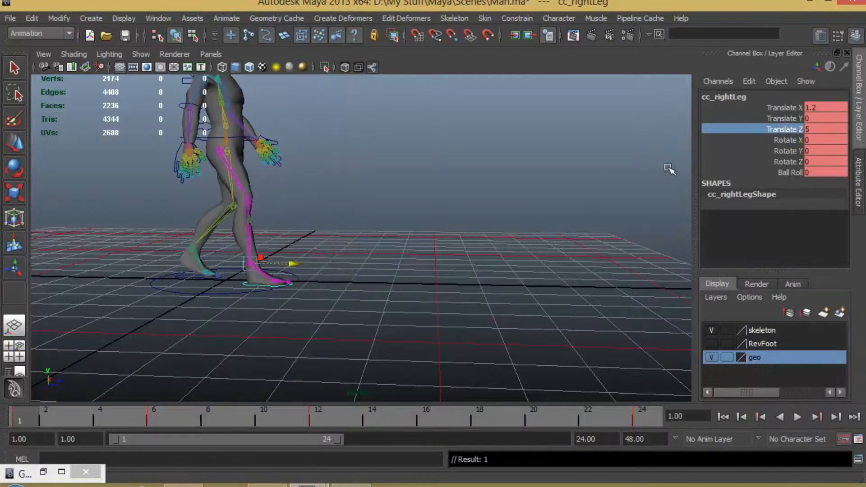
{"action": "left_click", "coordinate": [317, 420]}
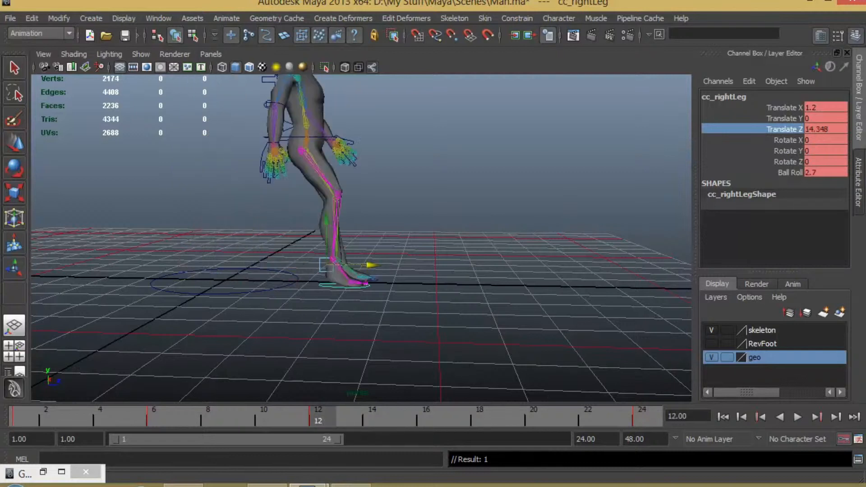
{"action": "left_click", "coordinate": [840, 130]}
{"action": "type", "text": "5"}
{"action": "key", "text": "Return"}
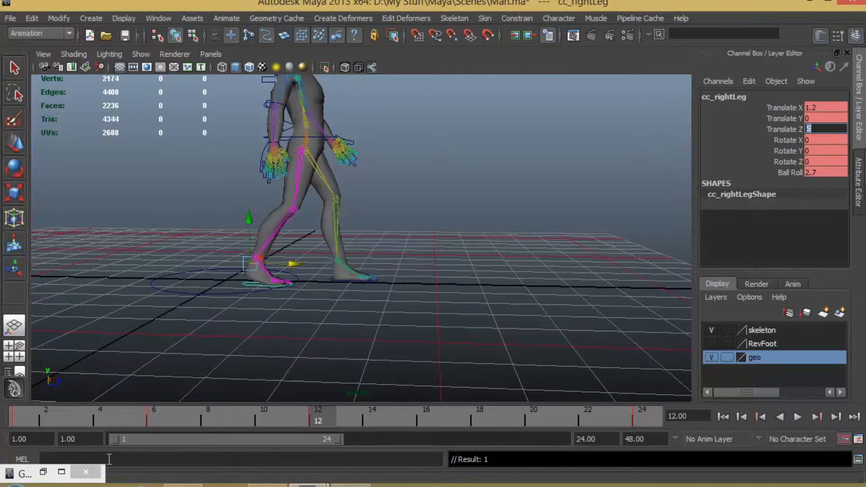
Check the right leg's Translate Z curve in the Graph Editor and play back the walk.
{"action": "left_click", "coordinate": [44, 472]}
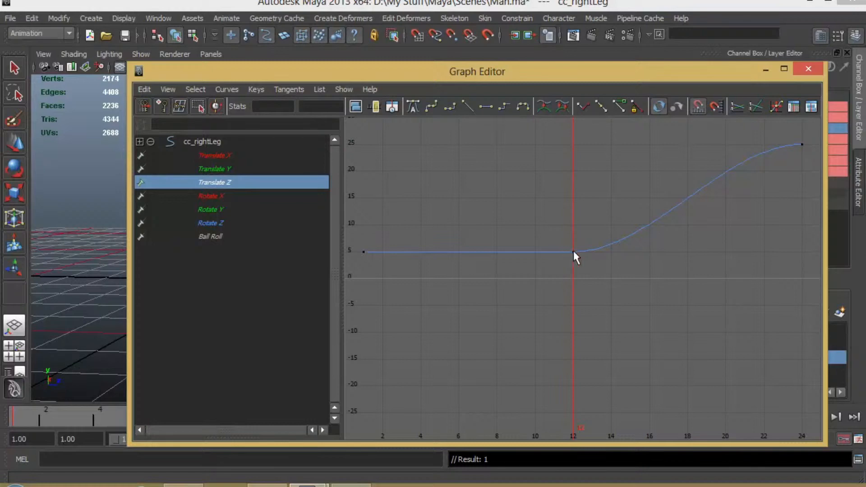
{"action": "left_click", "coordinate": [764, 71]}
{"action": "left_click", "coordinate": [797, 417]}
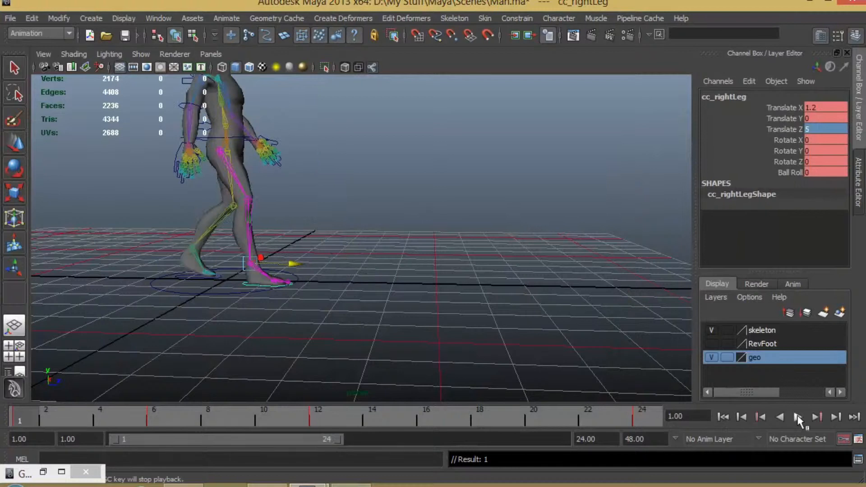
{"action": "left_click", "coordinate": [797, 418]}
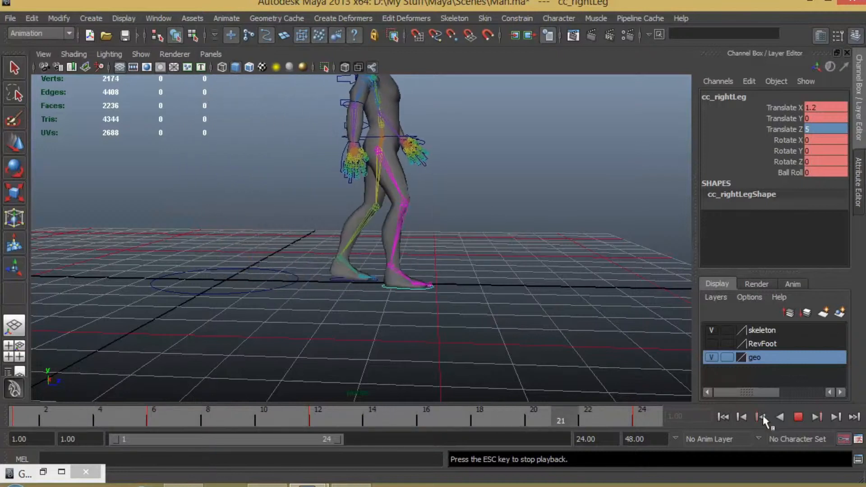
{"action": "left_click", "coordinate": [797, 417]}
At frame 18, raise the right leg control to about 2.62 in Translate Y and tilt it to about 33 in Rotate X.
{"action": "left_click_drag", "start_coordinate": [403, 419], "coordinate": [488, 420]}
{"action": "left_click_drag", "start_coordinate": [331, 218], "coordinate": [337, 244]}
{"action": "key", "text": "e"}
{"action": "key", "text": "ctrl+z"}
{"action": "right_click_drag", "start_coordinate": [336, 244], "coordinate": [441, 294], "text": "alt"}
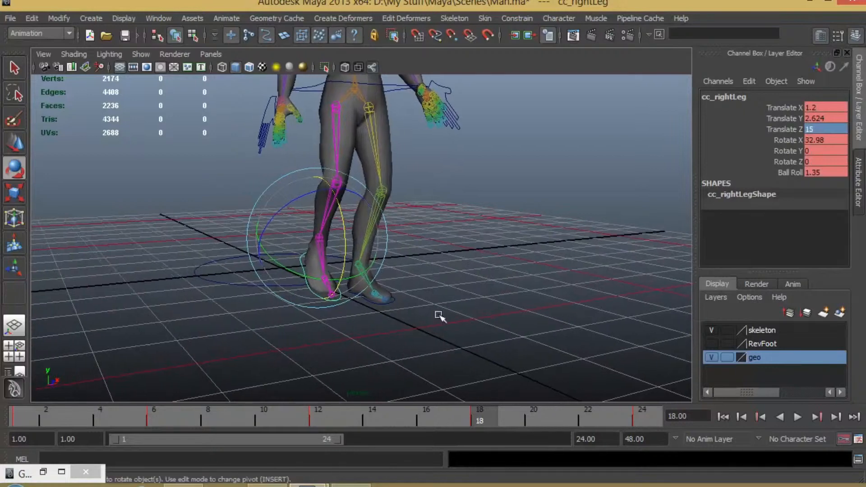
Look up the left leg control's Translate Y and Rotate X values in the passing pose at frame 6.
{"action": "left_click", "coordinate": [147, 412]}
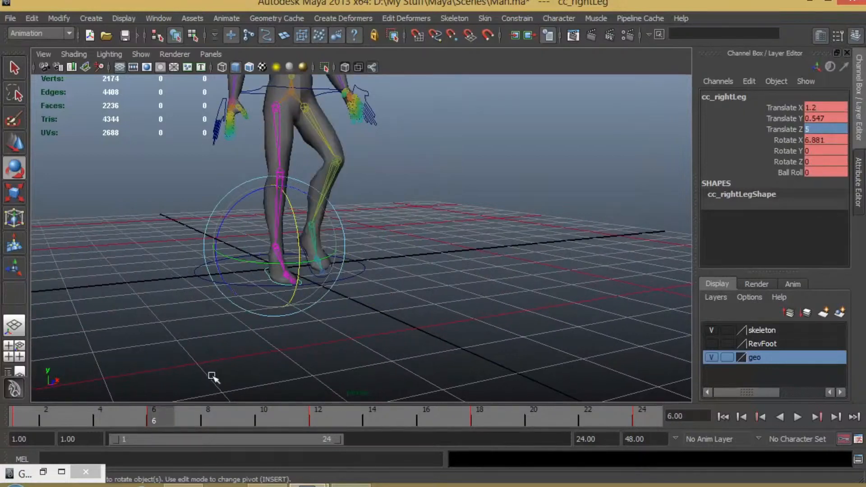
{"action": "left_click_drag", "start_coordinate": [329, 267], "coordinate": [458, 269], "text": "alt"}
{"action": "left_click", "coordinate": [480, 234]}
{"action": "left_click", "coordinate": [436, 244]}
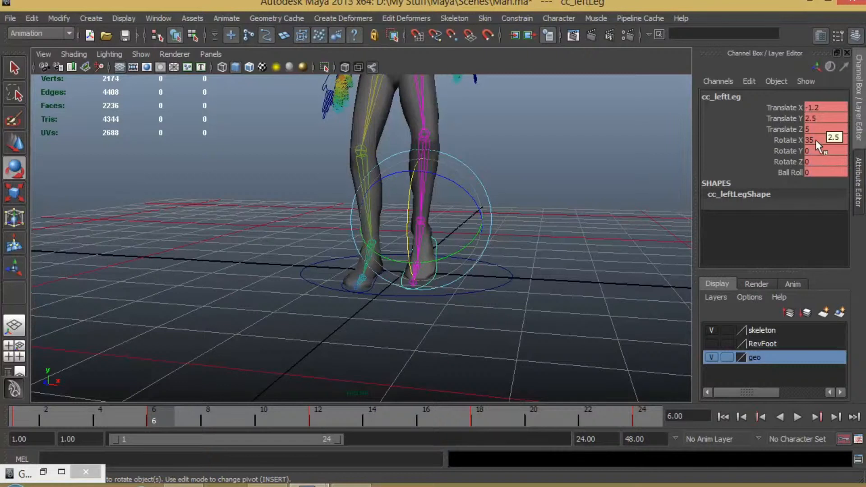
{"action": "left_click", "coordinate": [375, 285]}
At frame 18, set the right leg control's Translate Y to 2.5 and Rotate X to 35.
{"action": "left_click", "coordinate": [474, 418]}
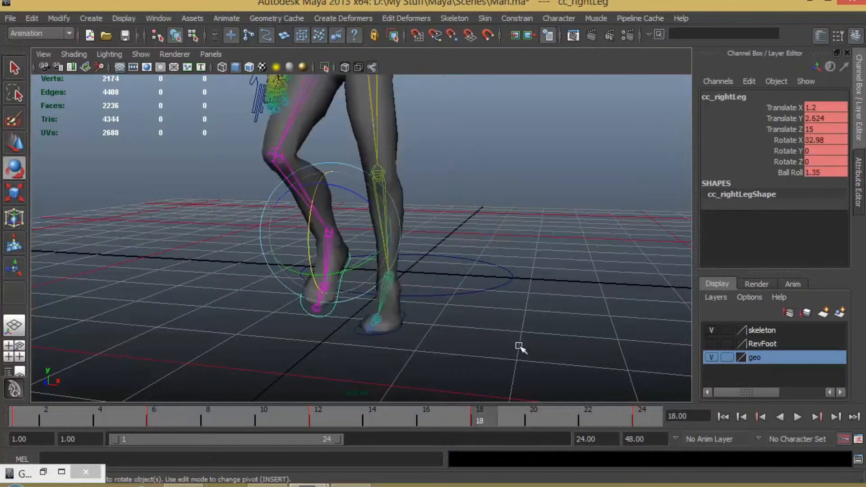
{"action": "double_click", "coordinate": [827, 116]}
{"action": "type", "text": "2.5"}
{"action": "key", "text": "Return"}
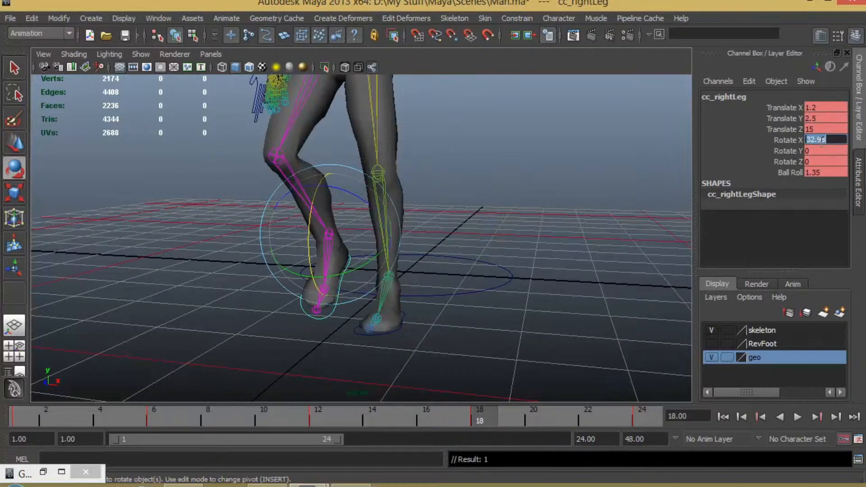
{"action": "key", "text": "Return"}
Play back the walk from frame 1 in side view to check the right leg's swing.
{"action": "left_click_drag", "start_coordinate": [279, 228], "coordinate": [448, 224], "text": "alt"}
{"action": "right_click_drag", "start_coordinate": [449, 224], "coordinate": [300, 205], "text": "alt"}
{"action": "middle_click_drag", "start_coordinate": [400, 232], "coordinate": [411, 255], "text": "alt"}
{"action": "mouse_move", "coordinate": [411, 256]}
{"action": "left_mouse_down", "text": "alt"}
{"action": "mouse_move", "coordinate": [427, 251]}
{"action": "mouse_move", "coordinate": [412, 257]}
{"action": "left_mouse_up", "text": "alt"}
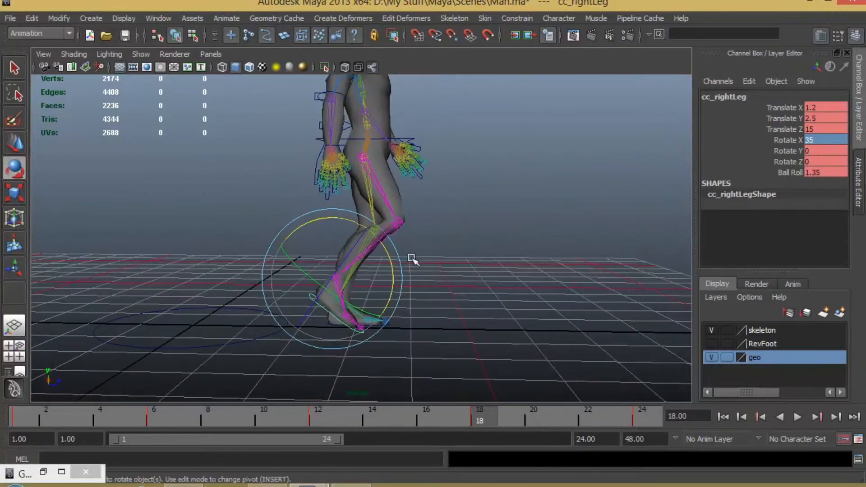
{"action": "left_click", "coordinate": [723, 416]}
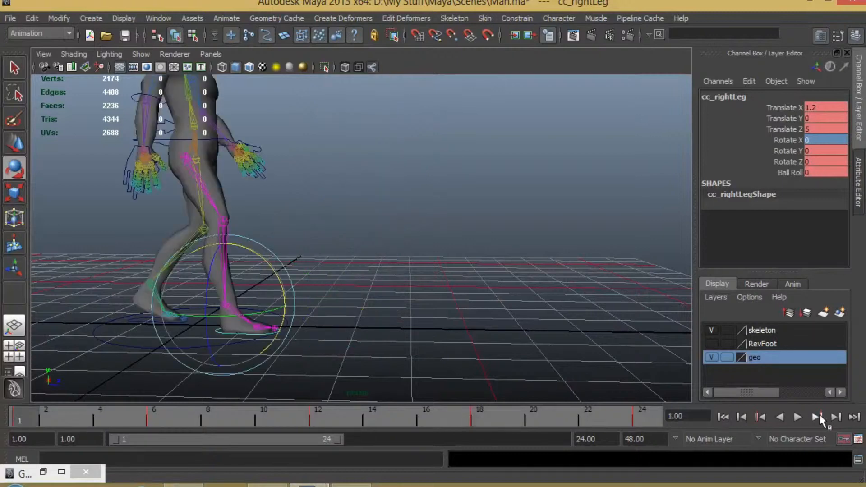
{"action": "left_click", "coordinate": [796, 417]}
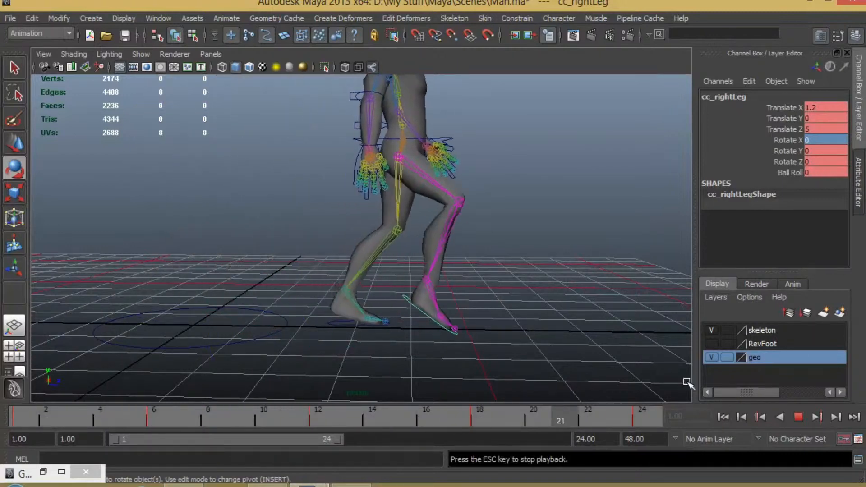
{"action": "left_click", "coordinate": [798, 416]}
Set the right leg control's Rotate X to 0 at frame 24.
{"action": "left_click_drag", "start_coordinate": [521, 420], "coordinate": [641, 421]}
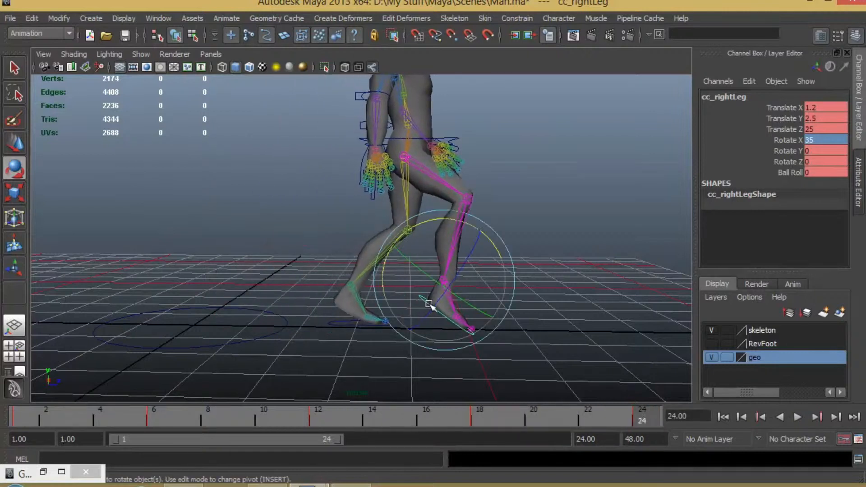
{"action": "double_click", "coordinate": [832, 141]}
{"action": "type", "text": "0"}
{"action": "key", "text": "Return"}
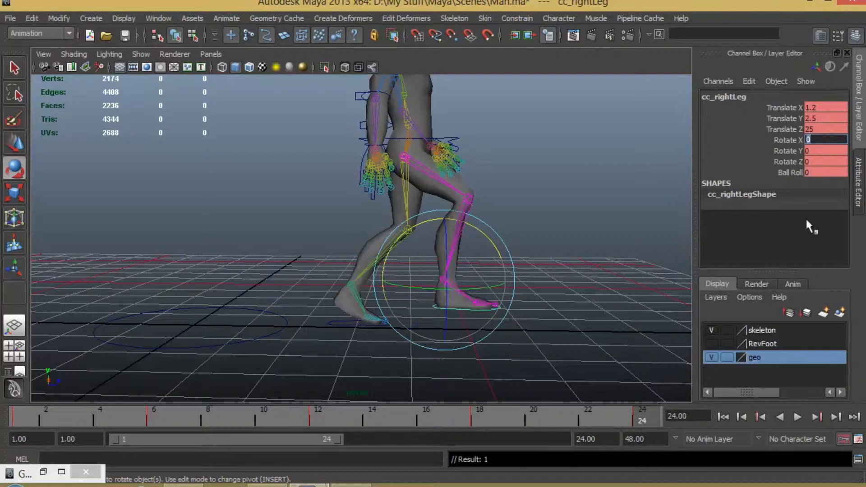
Set the right leg control's Translate Y to 0 at frame 24 and deselect the control.
{"action": "type", "text": "0"}
{"action": "key", "text": "Return"}
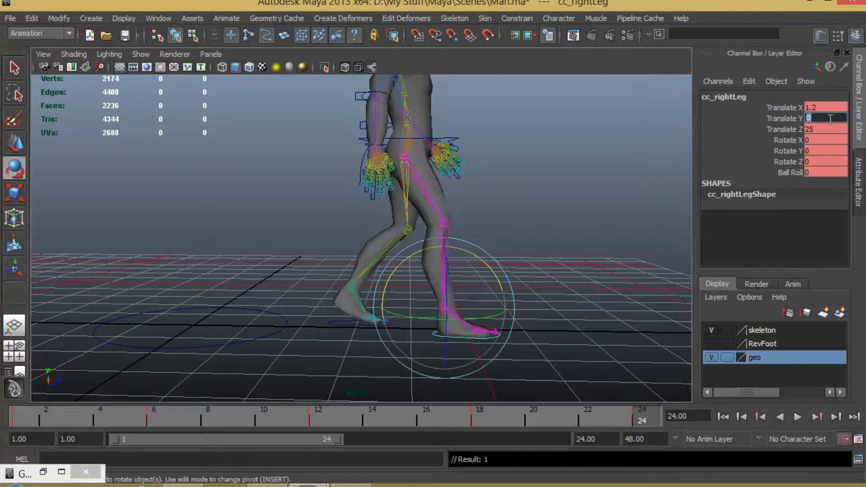
{"action": "left_click", "coordinate": [591, 267]}
Play back the walk and watch the leg motion from a front three-quarter view and the side.
{"action": "left_click", "coordinate": [797, 417]}
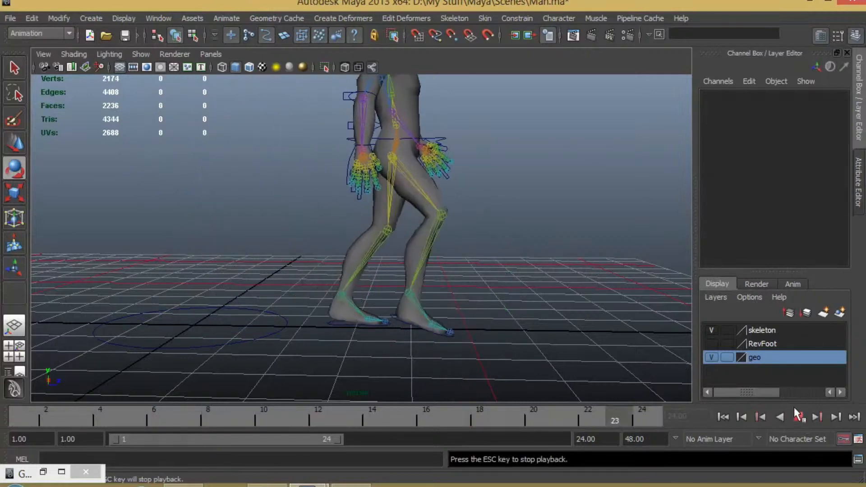
{"action": "left_click_drag", "start_coordinate": [479, 249], "coordinate": [269, 239], "text": "alt"}
{"action": "right_click_drag", "start_coordinate": [269, 238], "coordinate": [309, 238], "text": "alt"}
{"action": "middle_click_drag", "start_coordinate": [309, 237], "coordinate": [261, 261], "text": "alt"}
{"action": "right_click_drag", "start_coordinate": [261, 261], "coordinate": [336, 275], "text": "alt"}
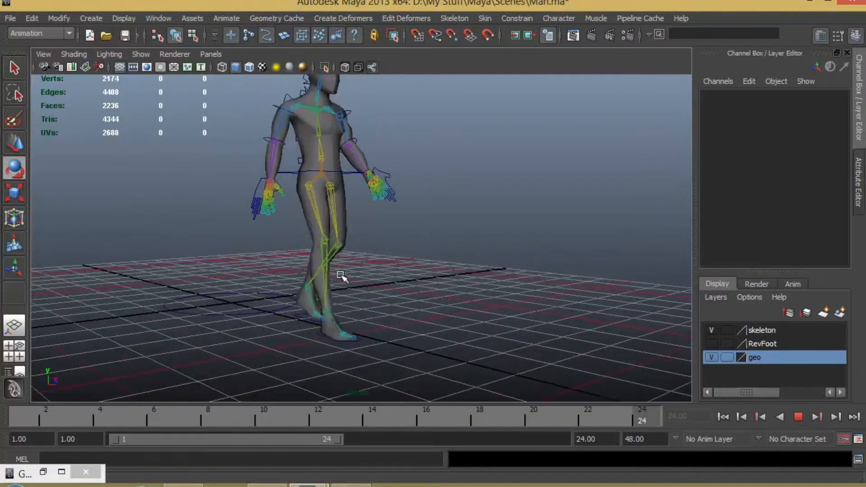
{"action": "left_click_drag", "start_coordinate": [334, 277], "coordinate": [390, 280], "text": "alt"}
{"action": "left_click", "coordinate": [798, 417]}
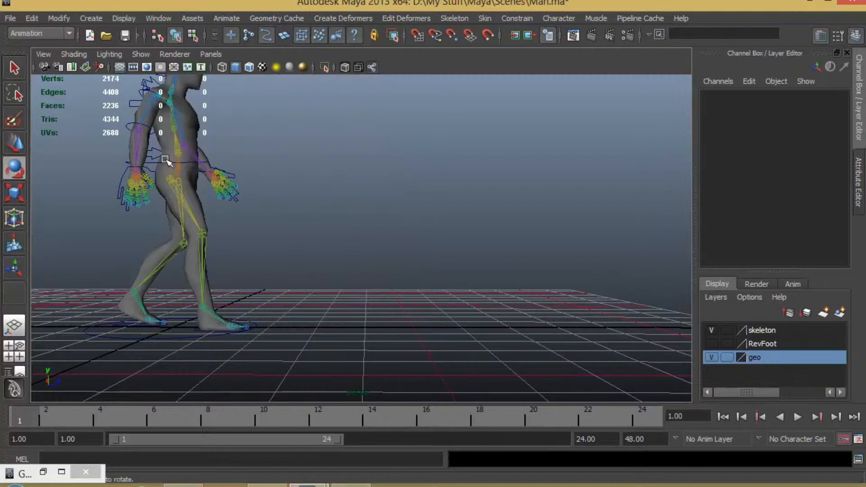
Give all of the hip control's Translate Z keys linear tangents in the Graph Editor.
{"action": "left_click", "coordinate": [171, 160]}
{"action": "key", "text": "w"}
{"action": "left_click_drag", "start_coordinate": [137, 407], "coordinate": [489, 431]}
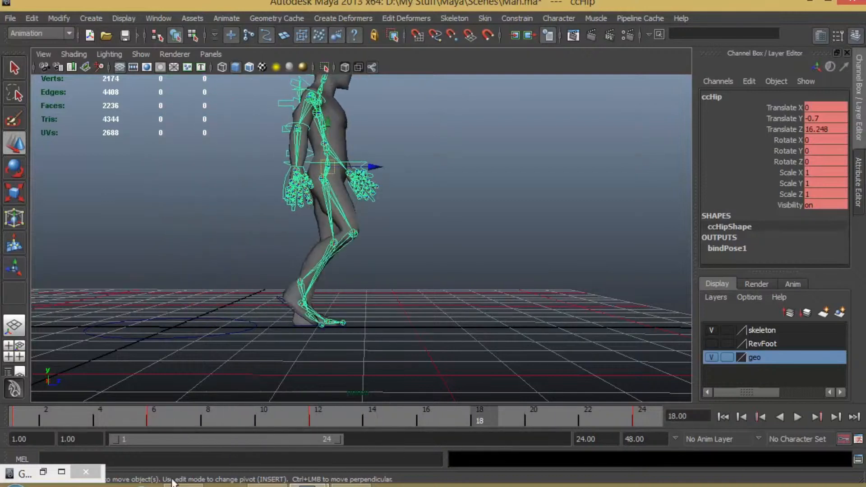
{"action": "left_click", "coordinate": [37, 483]}
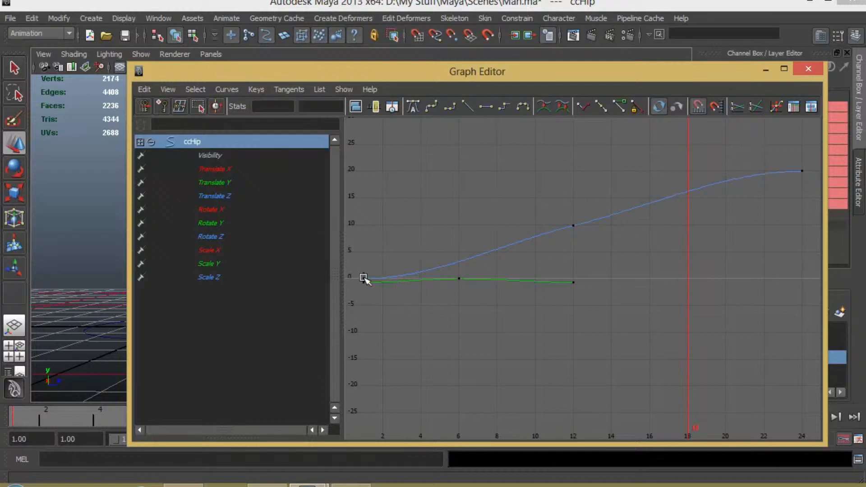
{"action": "left_click", "coordinate": [226, 196]}
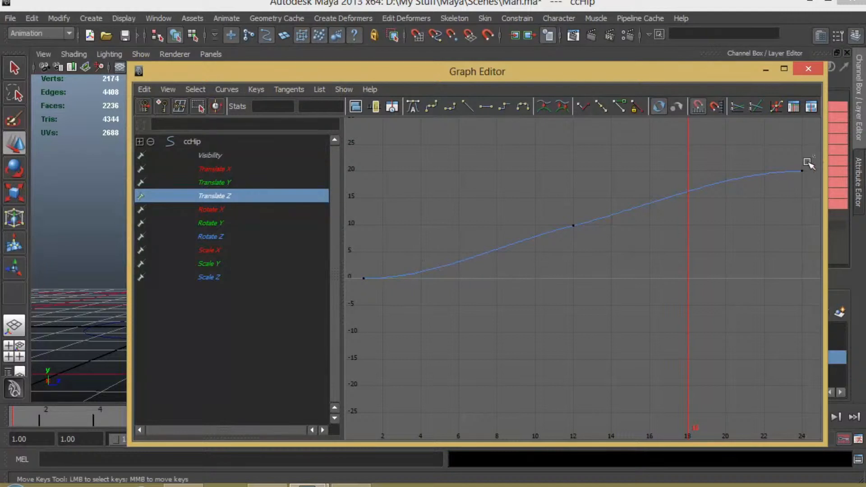
{"action": "left_click_drag", "start_coordinate": [812, 159], "coordinate": [501, 303]}
{"action": "left_click_drag", "start_coordinate": [817, 153], "coordinate": [352, 326]}
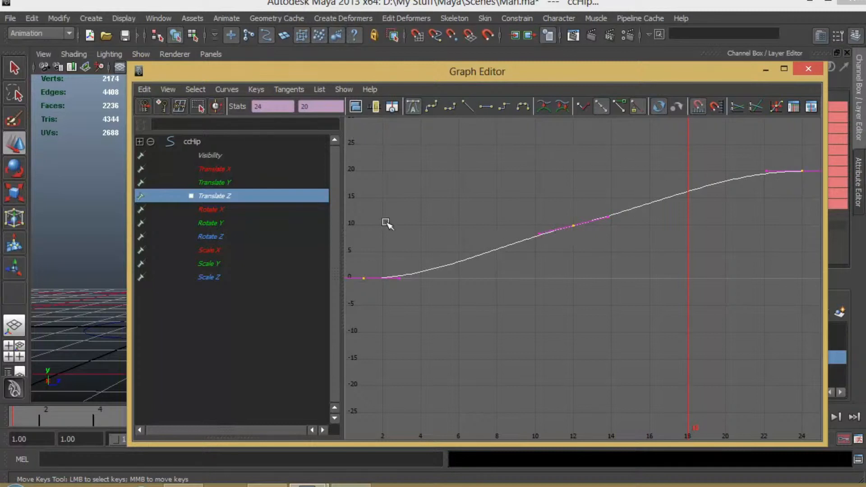
{"action": "left_click", "coordinate": [244, 93]}
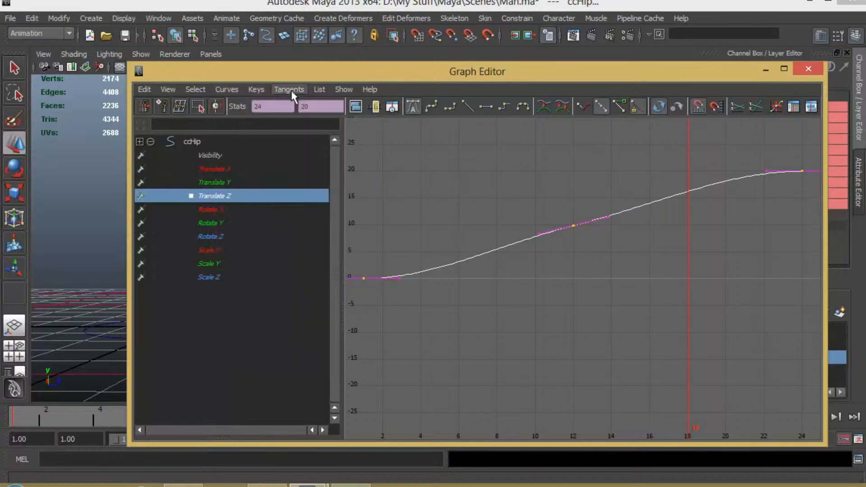
{"action": "left_click", "coordinate": [298, 134]}
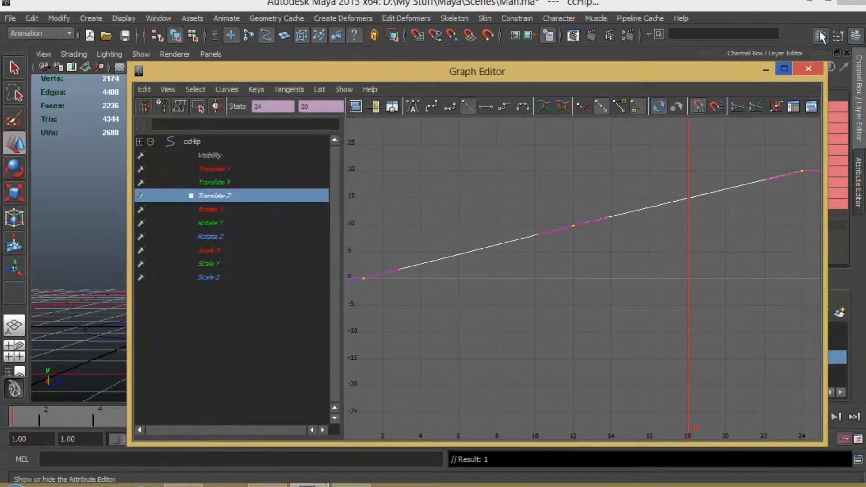
{"action": "left_click", "coordinate": [766, 70]}
Play back the walk from frame 1 to check the hip's forward motion.
{"action": "left_click", "coordinate": [726, 415]}
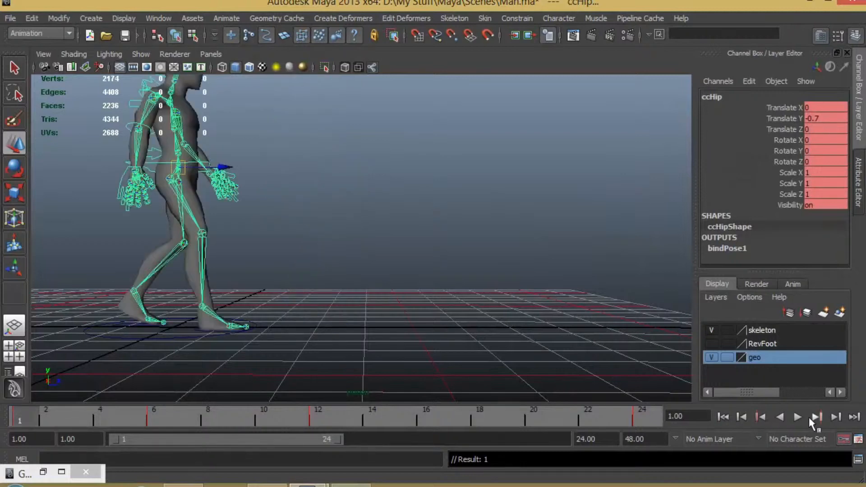
{"action": "left_click", "coordinate": [799, 418]}
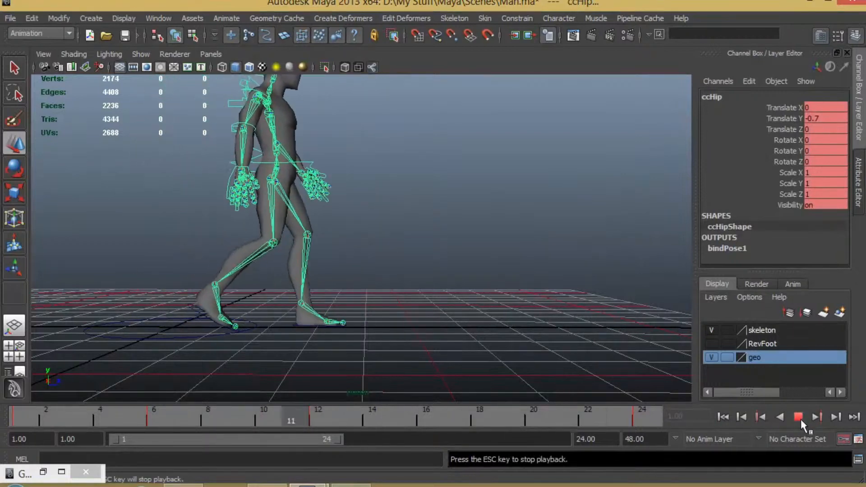
{"action": "left_click", "coordinate": [799, 418]}
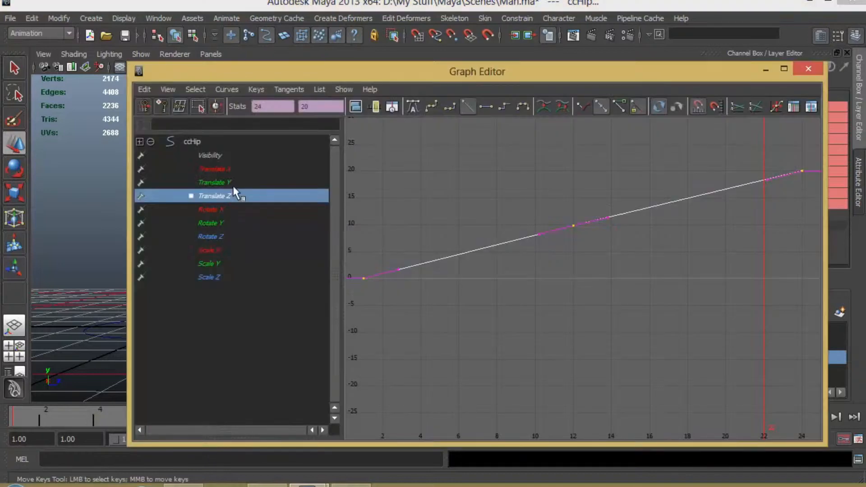
Examine the hip control's Translate Y curve across the frame range in the Graph Editor.
{"action": "left_click", "coordinate": [233, 185]}
{"action": "key", "text": "f"}
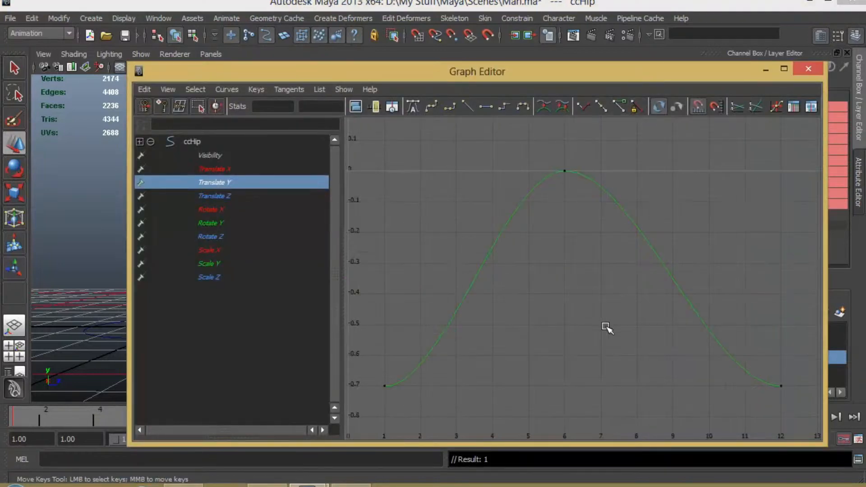
{"action": "right_click_drag", "start_coordinate": [731, 336], "coordinate": [643, 326], "text": "alt"}
{"action": "middle_click_drag", "start_coordinate": [663, 328], "coordinate": [621, 325], "text": "alt"}
{"action": "mouse_move", "coordinate": [622, 325]}
{"action": "right_mouse_down", "text": "alt"}
{"action": "mouse_move", "coordinate": [725, 325]}
{"action": "mouse_move", "coordinate": [627, 327]}
{"action": "right_mouse_up", "text": "alt"}
{"action": "middle_click_drag", "start_coordinate": [627, 327], "coordinate": [670, 326], "text": "alt"}
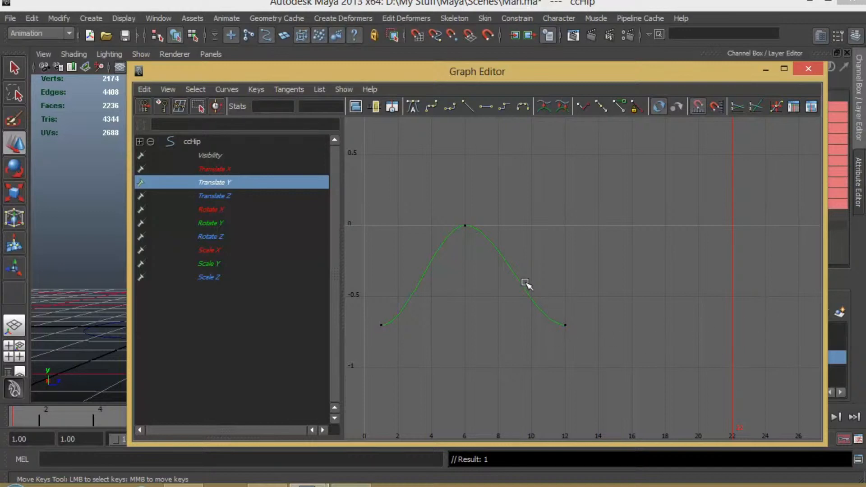
{"action": "left_click", "coordinate": [766, 70]}
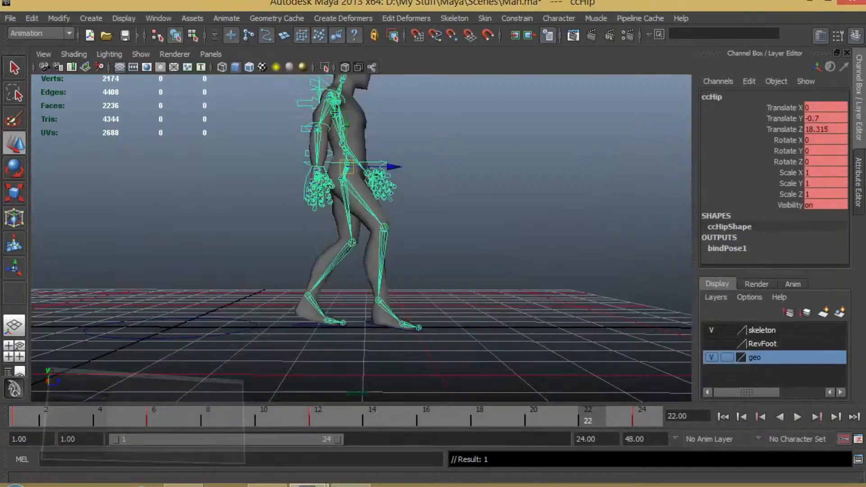
Set the hip control's Translate Y to 0 at frame 18.
{"action": "left_click_drag", "start_coordinate": [242, 417], "coordinate": [479, 421]}
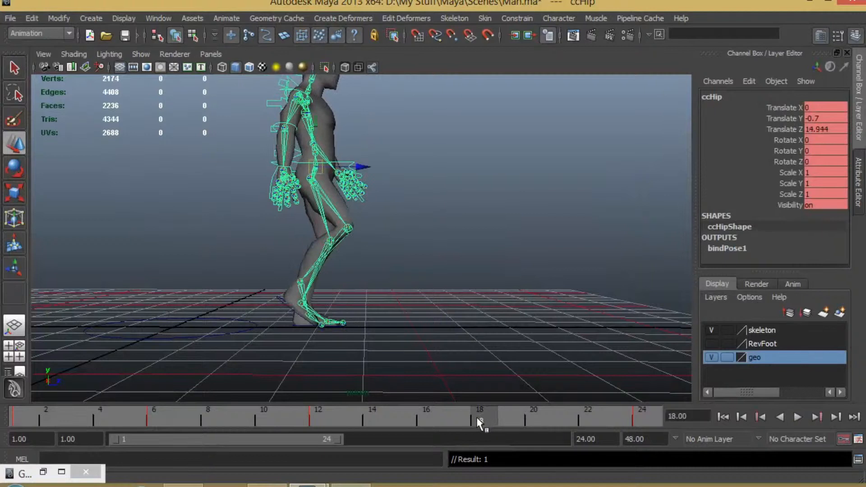
{"action": "left_click_drag", "start_coordinate": [317, 126], "coordinate": [316, 121]}
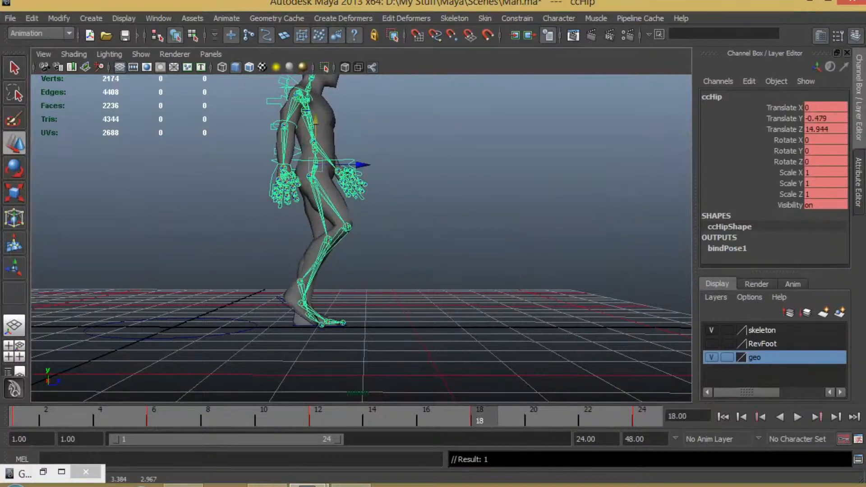
{"action": "left_click", "coordinate": [833, 118]}
{"action": "type", "text": "0"}
{"action": "key", "text": "Return"}
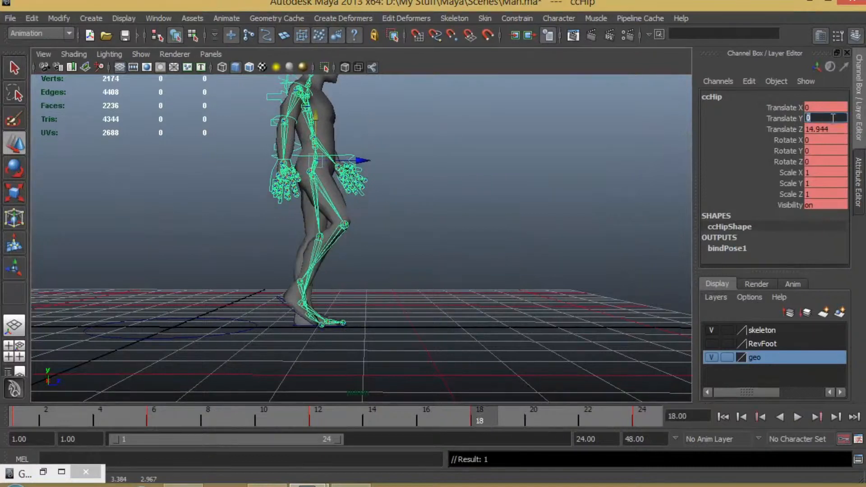
Look up the hip control's Translate Y at frame 12 and enter the same value, -0.7, at frame 24.
{"action": "left_click_drag", "start_coordinate": [459, 421], "coordinate": [661, 417]}
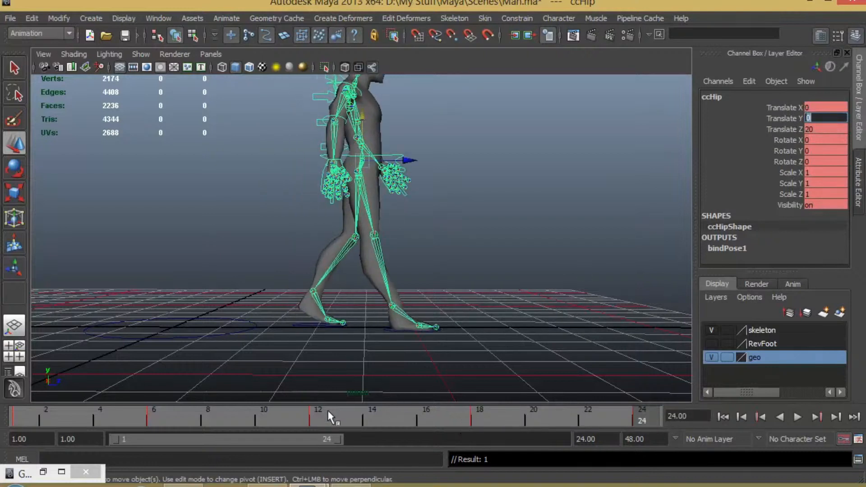
{"action": "left_click", "coordinate": [311, 418]}
{"action": "left_click", "coordinate": [654, 416]}
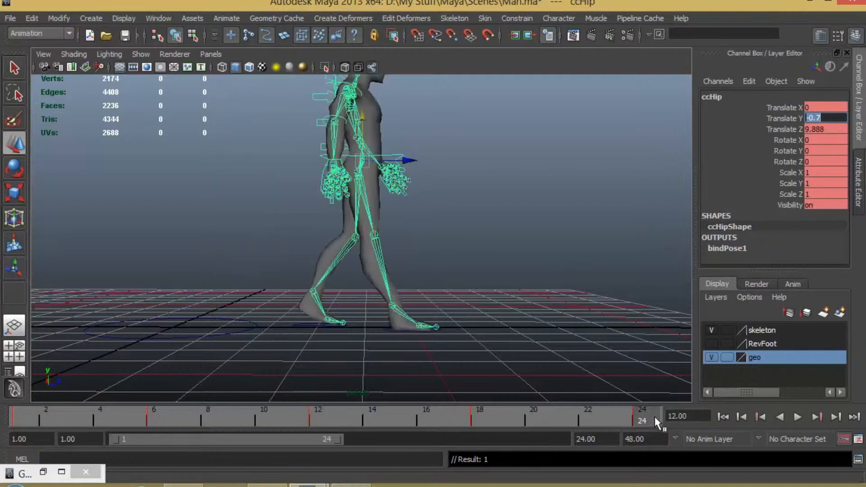
{"action": "left_click", "coordinate": [825, 117]}
{"action": "type", "text": "-0.7"}
{"action": "key", "text": "Return"}
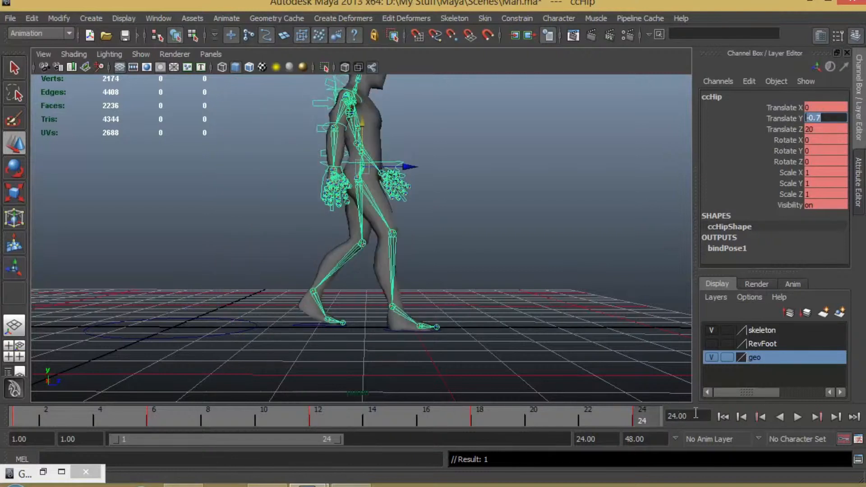
Check the hip's Translate Y curve in the Graph Editor and play back the walk from frame 1 from several angles.
{"action": "left_click", "coordinate": [43, 472]}
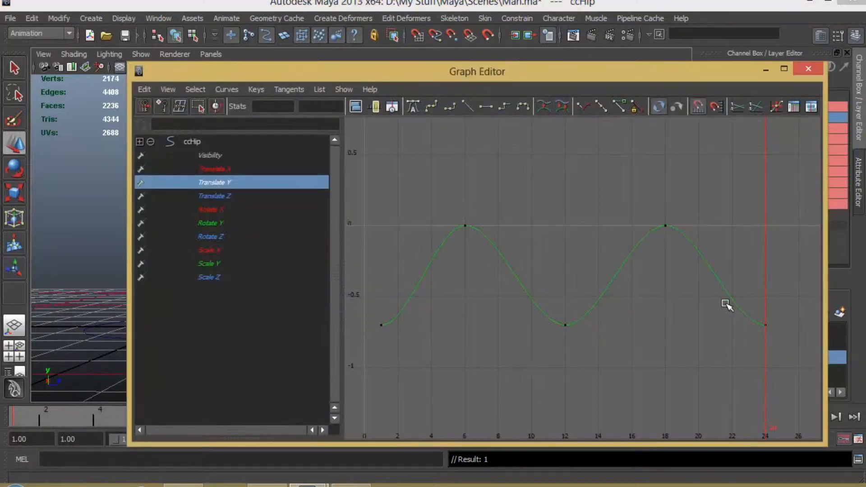
{"action": "left_click", "coordinate": [765, 70]}
{"action": "left_click", "coordinate": [723, 417]}
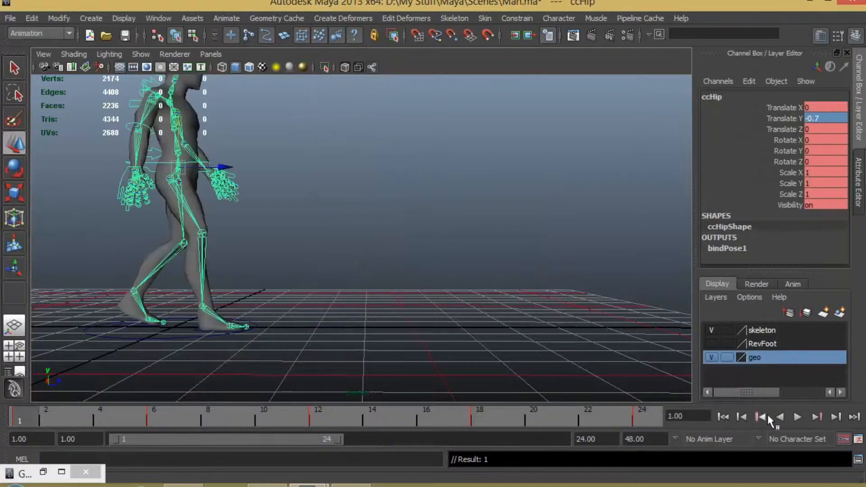
{"action": "left_click", "coordinate": [799, 417]}
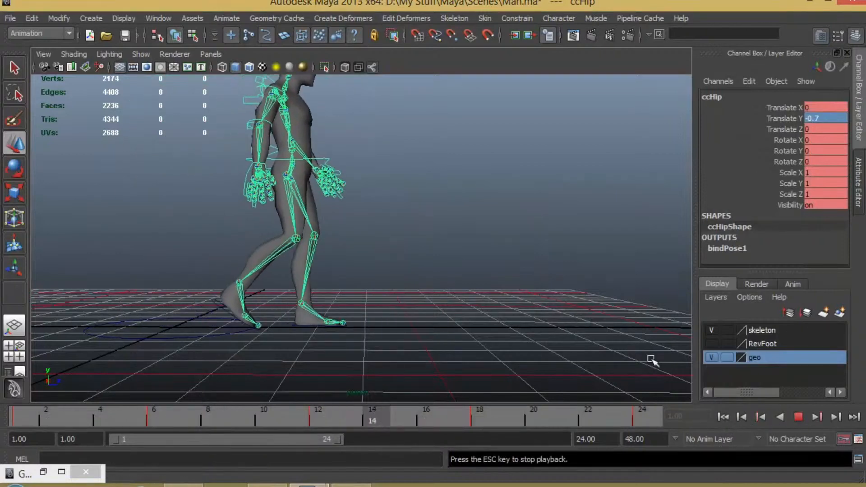
{"action": "left_click_drag", "start_coordinate": [464, 257], "coordinate": [468, 300], "text": "alt"}
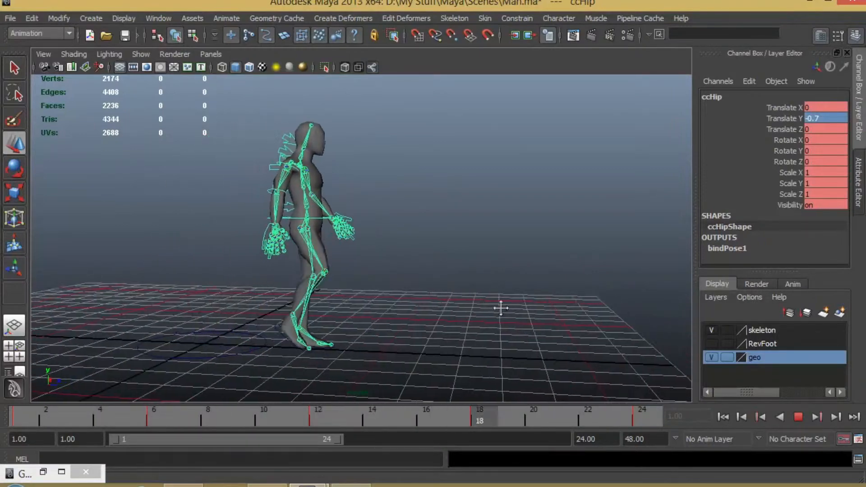
{"action": "left_click_drag", "start_coordinate": [631, 369], "coordinate": [556, 359], "text": "alt"}
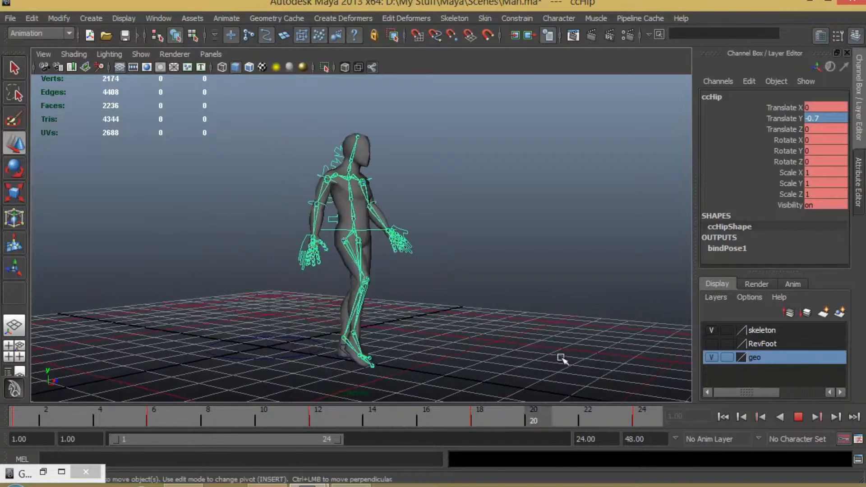
{"action": "left_click", "coordinate": [798, 417]}
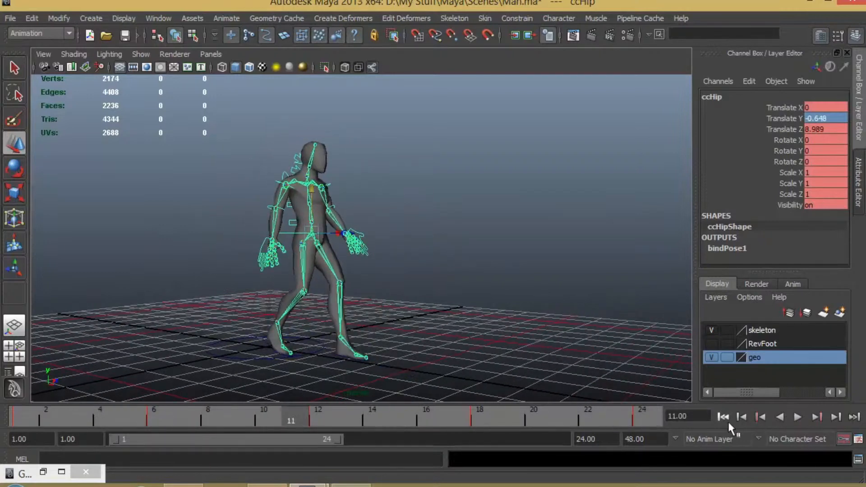
Return to frame 1 and select only the right arm control at the shoulder.
{"action": "left_click", "coordinate": [723, 417]}
{"action": "left_click_drag", "start_coordinate": [430, 307], "coordinate": [448, 336], "text": "alt"}
{"action": "middle_click_drag", "start_coordinate": [421, 264], "coordinate": [377, 248], "text": "alt"}
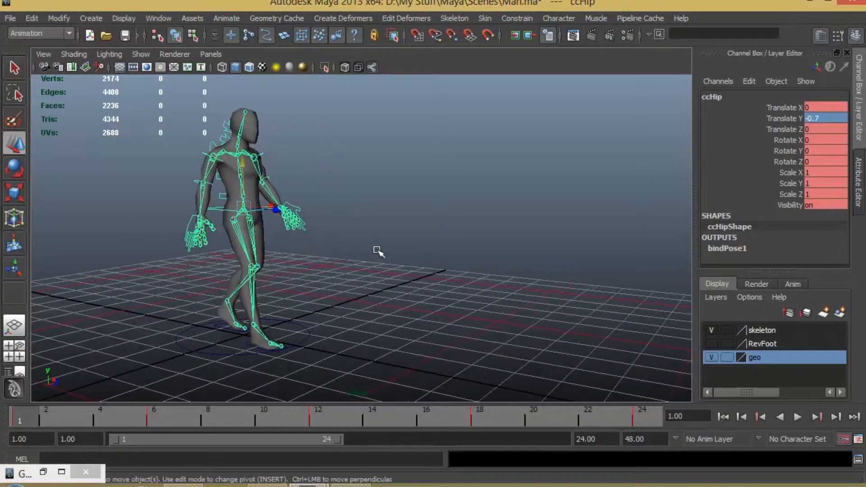
{"action": "mouse_move", "coordinate": [21, 413]}
{"action": "left_mouse_down"}
{"action": "mouse_move", "coordinate": [639, 415]}
{"action": "mouse_move", "coordinate": [45, 419]}
{"action": "mouse_move", "coordinate": [302, 423]}
{"action": "mouse_move", "coordinate": [670, 415]}
{"action": "mouse_move", "coordinate": [15, 417]}
{"action": "left_mouse_up"}
{"action": "left_click_drag", "start_coordinate": [271, 275], "coordinate": [302, 185], "text": "alt"}
{"action": "left_click", "coordinate": [369, 265]}
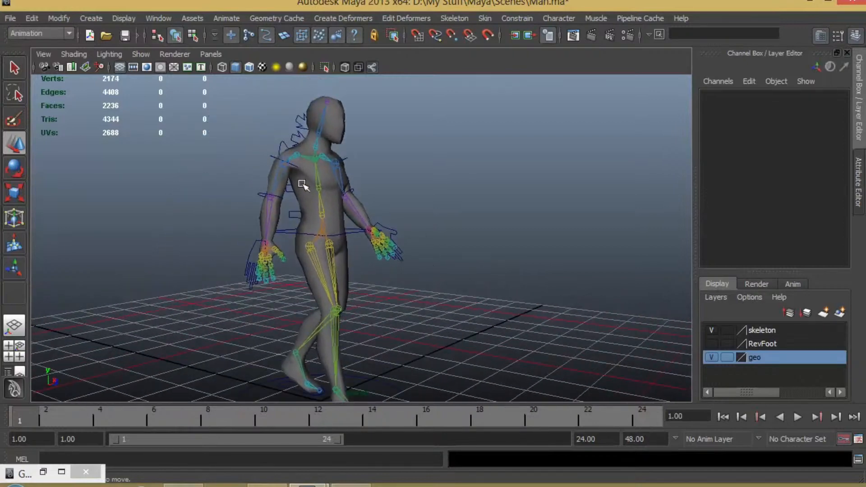
{"action": "left_click", "coordinate": [272, 157]}
{"action": "left_click_drag", "start_coordinate": [317, 235], "coordinate": [285, 283], "text": "alt"}
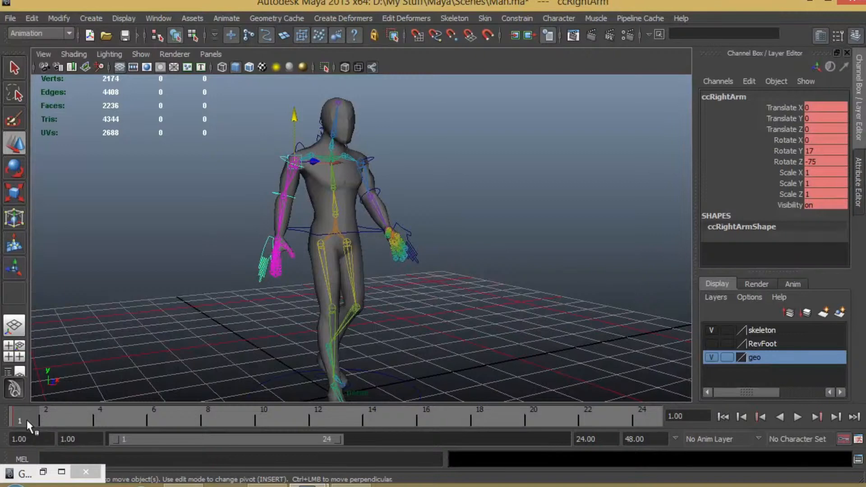
Key the right arm control at frame 24 in the same pose it has at frame 1.
{"action": "left_click_drag", "start_coordinate": [26, 419], "coordinate": [659, 417]}
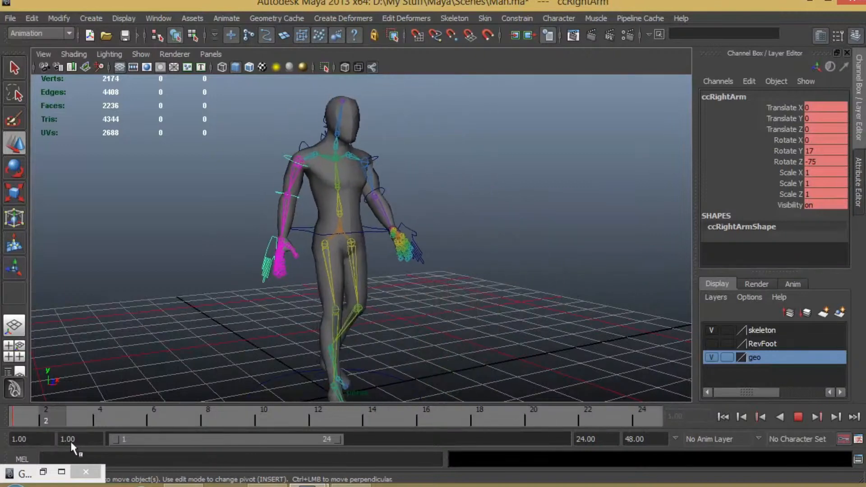
{"action": "left_click_drag", "start_coordinate": [156, 435], "coordinate": [330, 432]}
{"action": "left_click_drag", "start_coordinate": [374, 359], "coordinate": [399, 327], "text": "alt"}
{"action": "left_click_drag", "start_coordinate": [318, 426], "coordinate": [707, 411]}
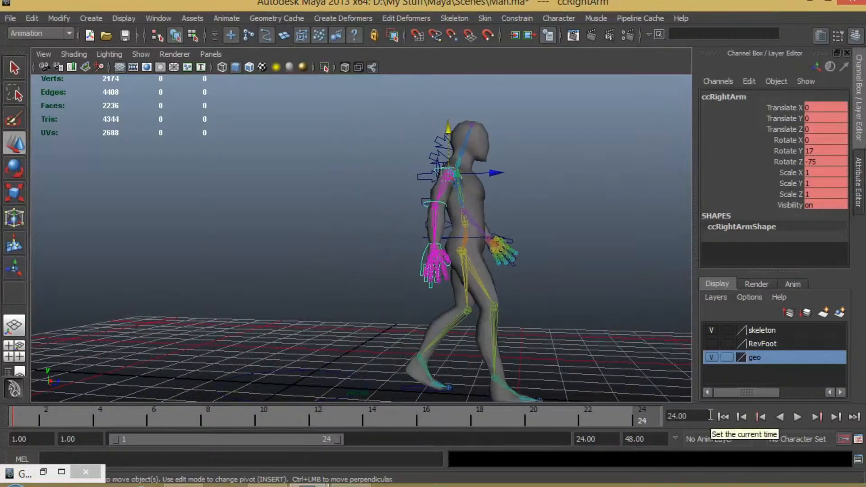
{"action": "key", "text": "s"}
At frame 12, set the right arm control's Rotate Y to -17 and play back the arm swing from the side and front.
{"action": "key", "text": "alt+v"}
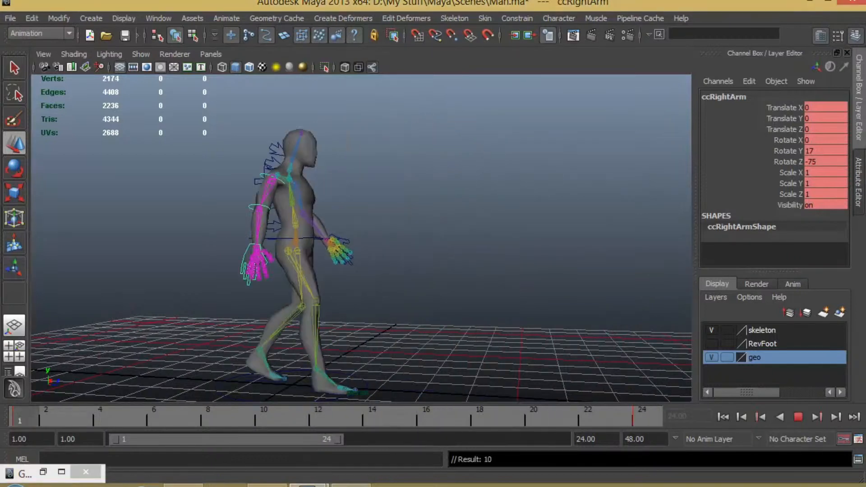
{"action": "left_click", "coordinate": [326, 411]}
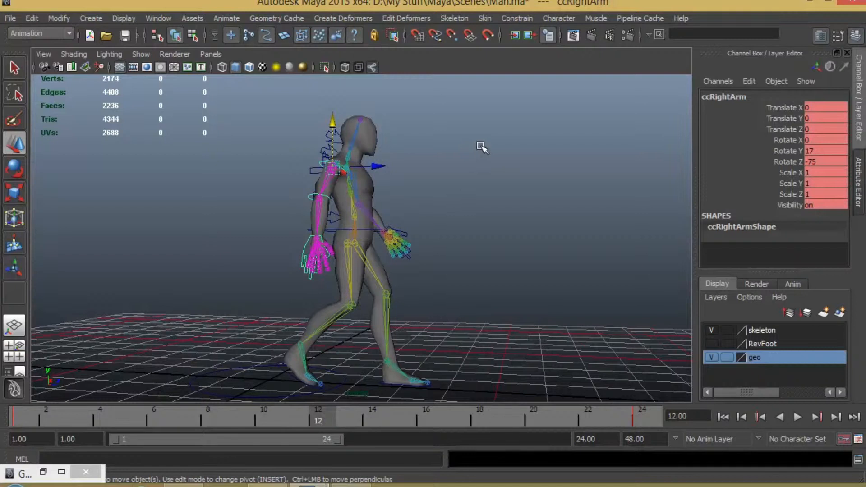
{"action": "double_click", "coordinate": [819, 151]}
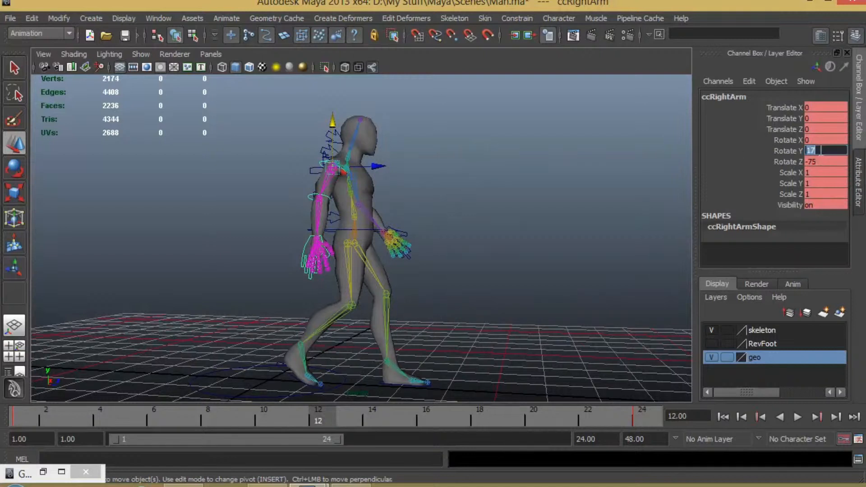
{"action": "key", "text": "Return"}
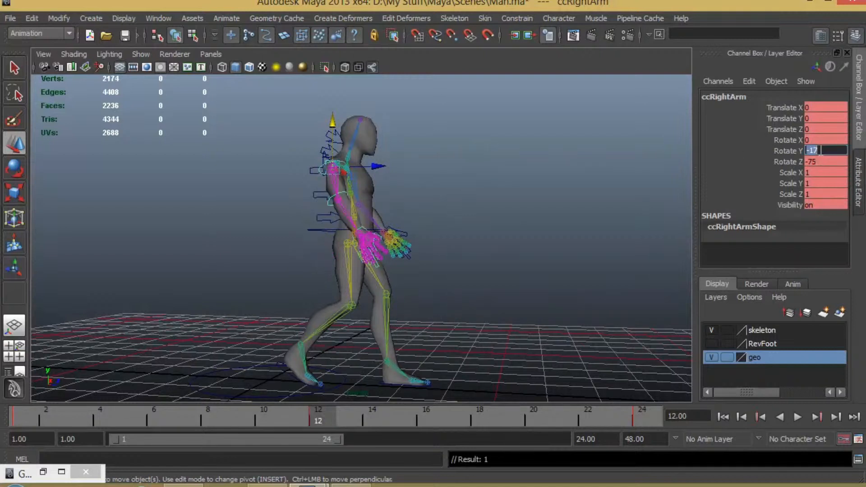
{"action": "left_click", "coordinate": [797, 417]}
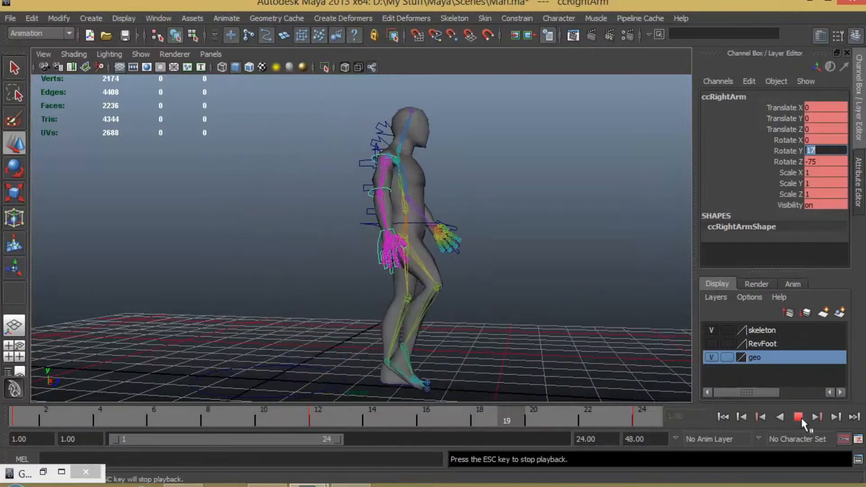
{"action": "left_click_drag", "start_coordinate": [492, 341], "coordinate": [435, 344], "text": "alt"}
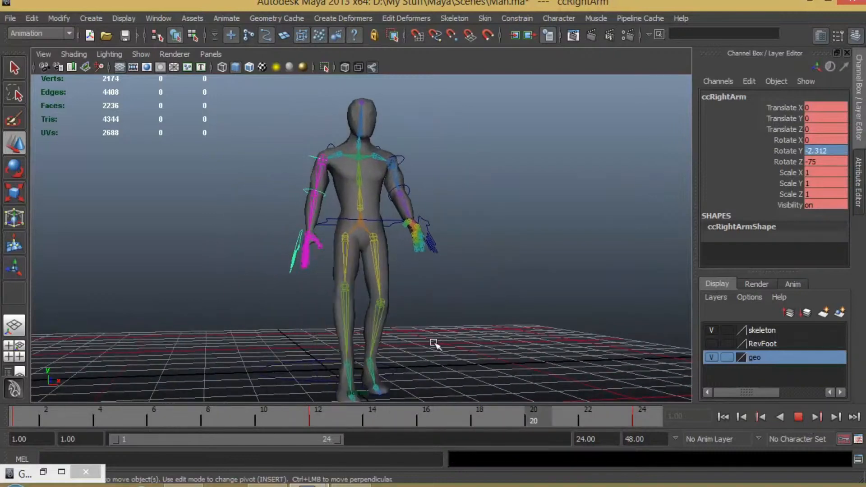
{"action": "left_click_drag", "start_coordinate": [431, 344], "coordinate": [352, 303], "text": "alt"}
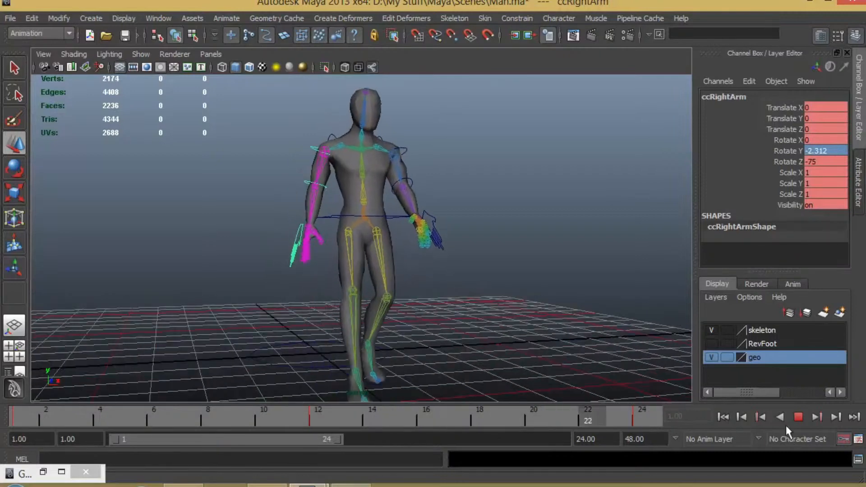
{"action": "left_click", "coordinate": [797, 417]}
Return to frame 1, select the right elbow control, and key its same pose at frame 24.
{"action": "left_click_drag", "start_coordinate": [358, 348], "coordinate": [450, 347], "text": "alt"}
{"action": "left_click_drag", "start_coordinate": [334, 416], "coordinate": [18, 417]}
{"action": "left_click", "coordinate": [214, 189]}
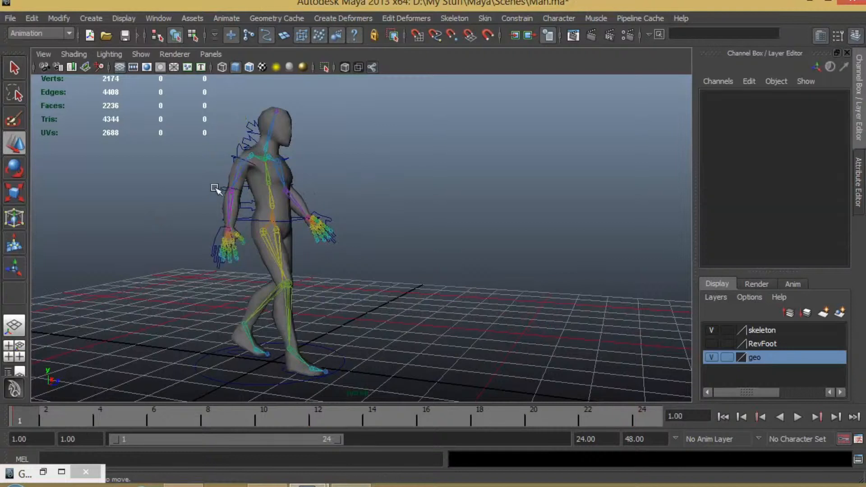
{"action": "left_click", "coordinate": [225, 189]}
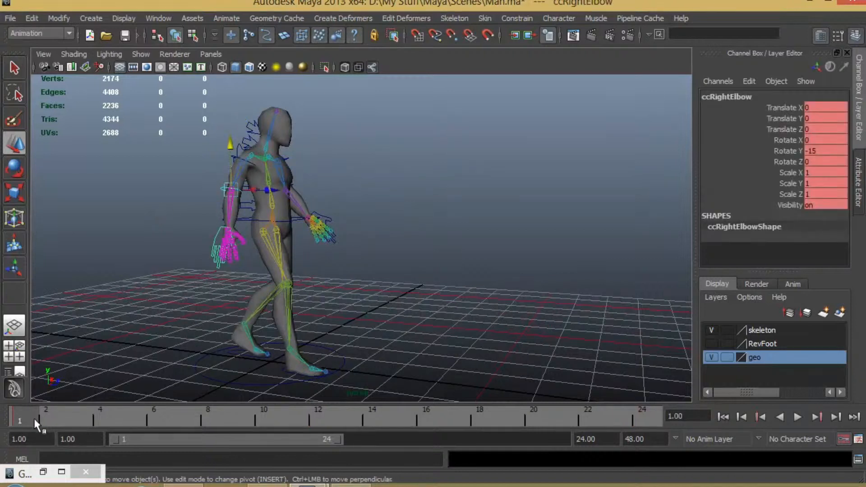
{"action": "left_click", "coordinate": [798, 417]}
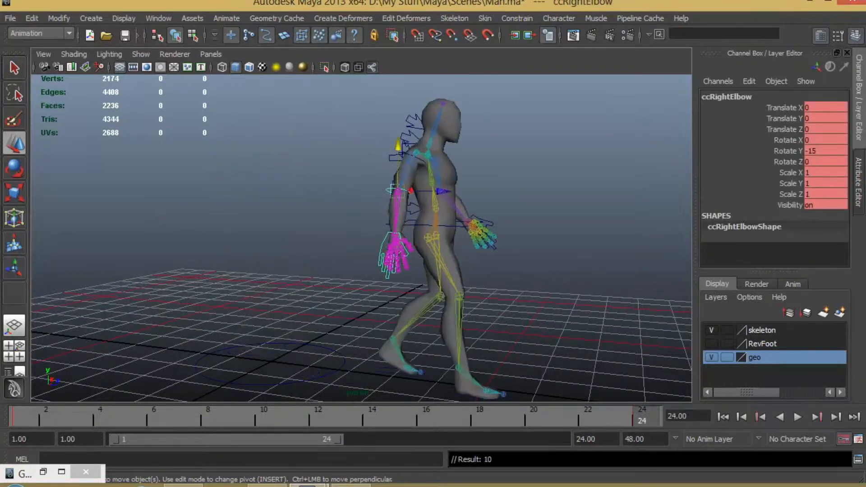
Try bending the right elbow control further at frame 12, to a Rotate Y of about -28.4.
{"action": "key", "text": "alt+v"}
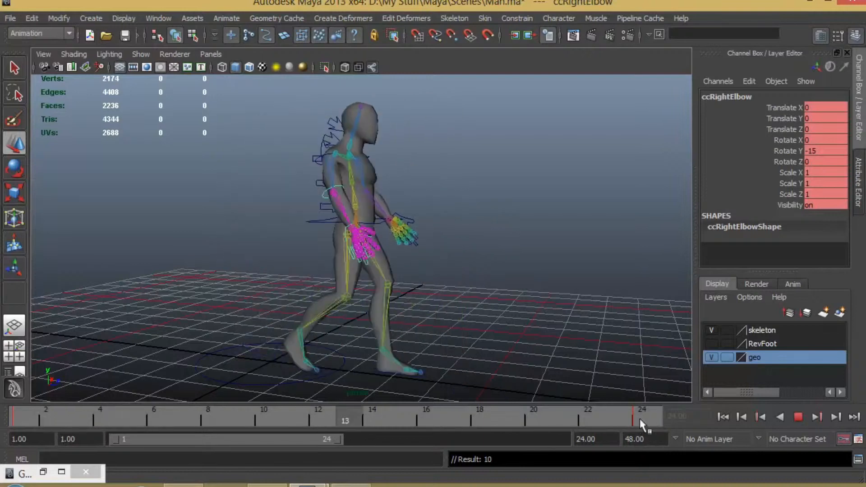
{"action": "left_click", "coordinate": [313, 414]}
{"action": "key", "text": "e"}
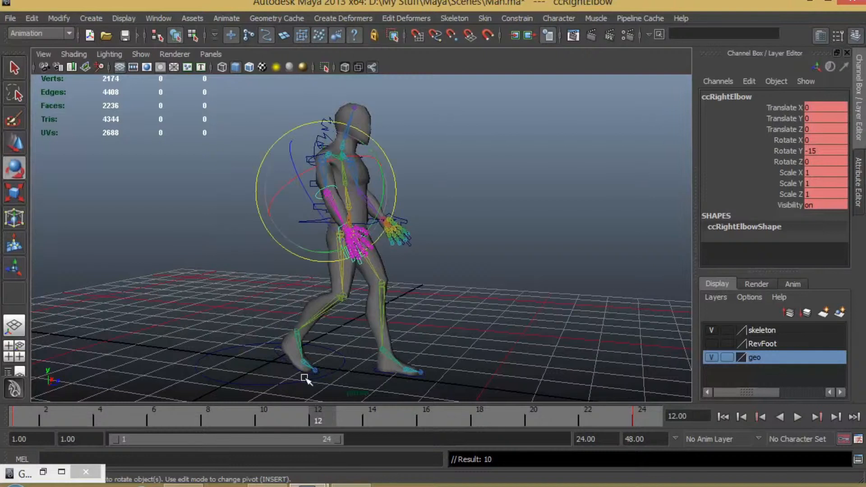
{"action": "mouse_move", "coordinate": [383, 187]}
{"action": "left_mouse_down"}
{"action": "mouse_move", "coordinate": [383, 177]}
{"action": "mouse_move", "coordinate": [381, 186]}
{"action": "left_mouse_up"}
{"action": "key", "text": "alt+v"}
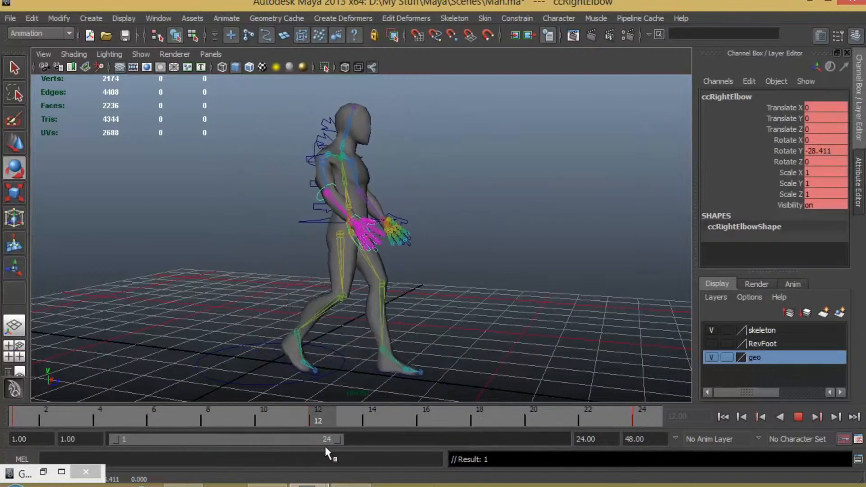
Straighten the right elbow at frame 12 by setting its Rotate Y to 0.
{"action": "left_click", "coordinate": [323, 422]}
{"action": "double_click", "coordinate": [835, 151]}
{"action": "type", "text": "0"}
{"action": "key", "text": "Return"}
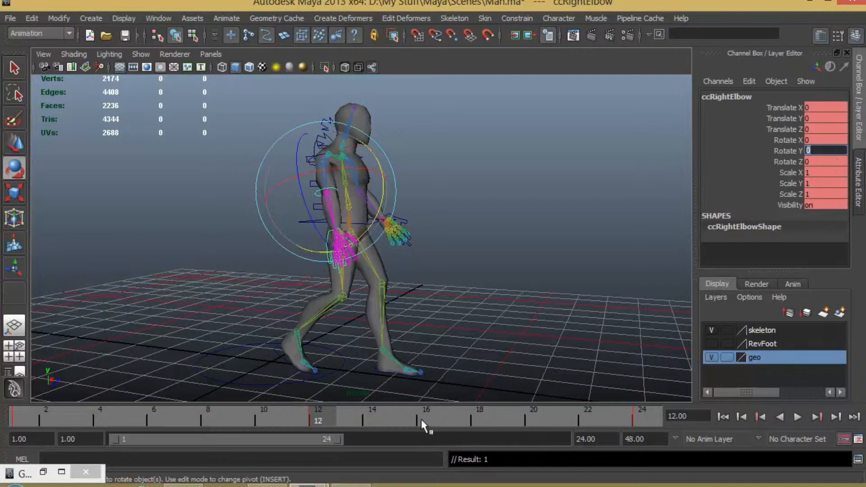
Try bending the right elbow control at frame 18 to a Rotate Y of about -40.7 and play back the walk.
{"action": "key", "text": "alt+v"}
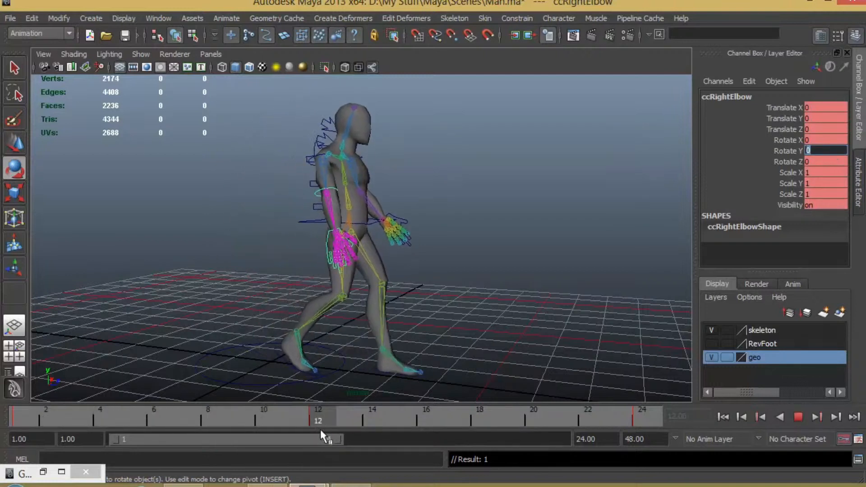
{"action": "left_click", "coordinate": [478, 426]}
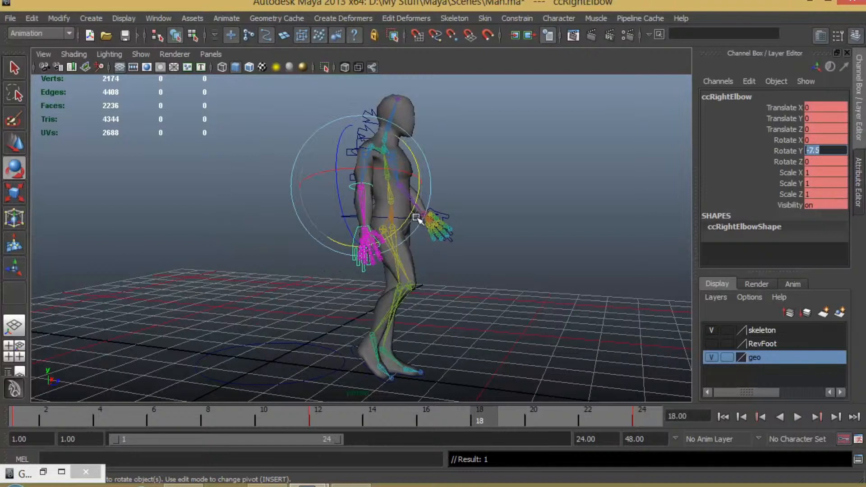
{"action": "left_click_drag", "start_coordinate": [413, 214], "coordinate": [426, 184]}
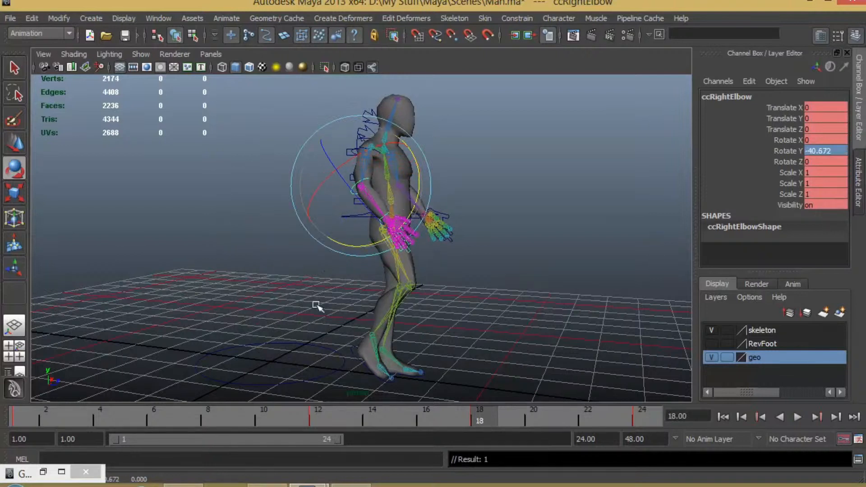
{"action": "left_click_drag", "start_coordinate": [470, 419], "coordinate": [7, 426]}
{"action": "key", "text": "alt+v"}
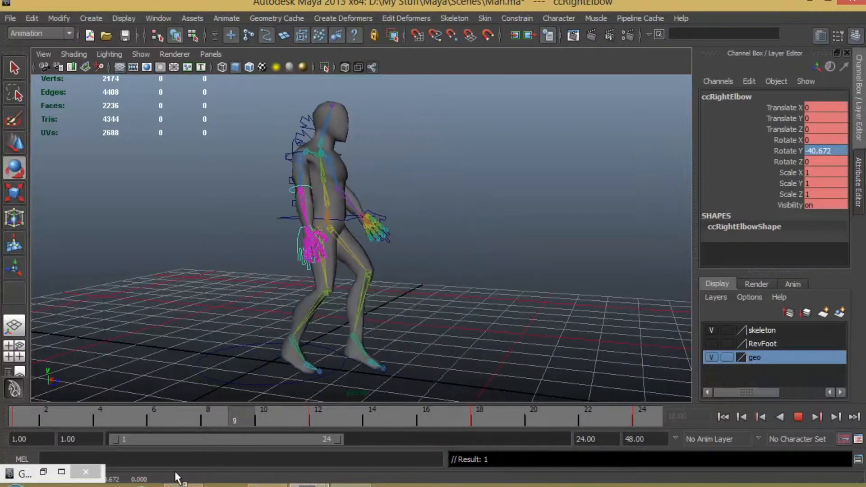
{"action": "key", "text": "Escape"}
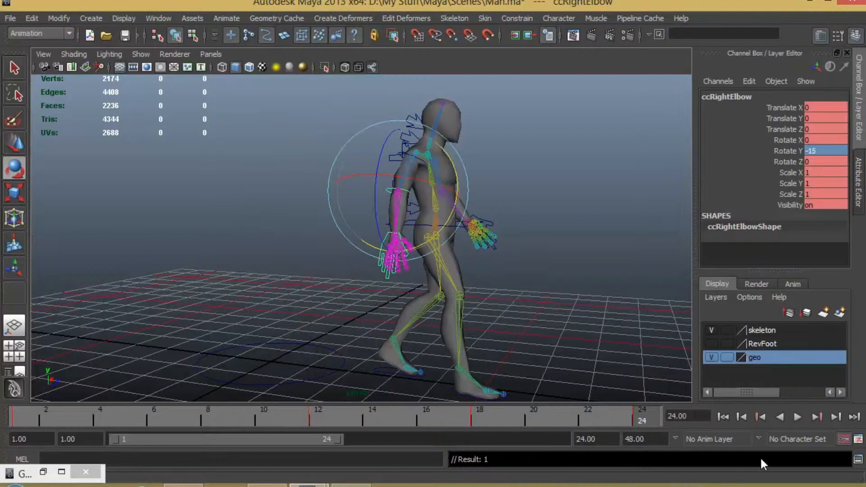
{"action": "left_click", "coordinate": [797, 418]}
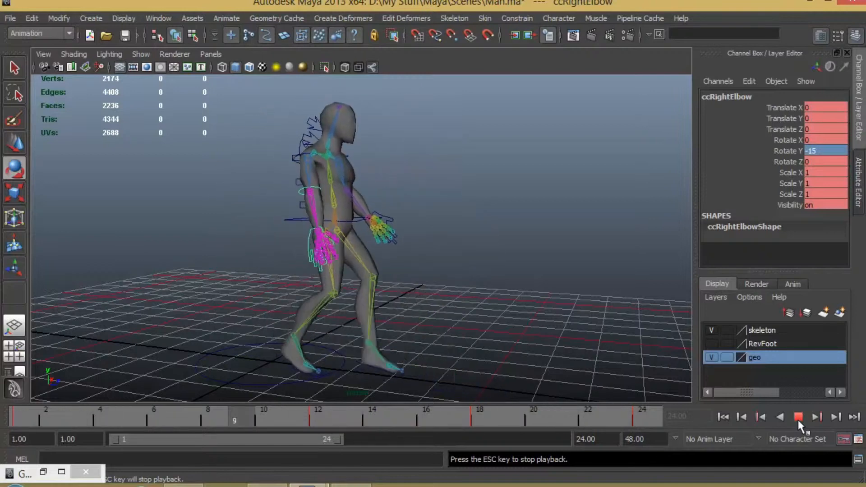
{"action": "left_click", "coordinate": [797, 417]}
Set the right elbow's Rotate Y at frame 18 to -30 and play back the walk.
{"action": "left_click", "coordinate": [479, 421]}
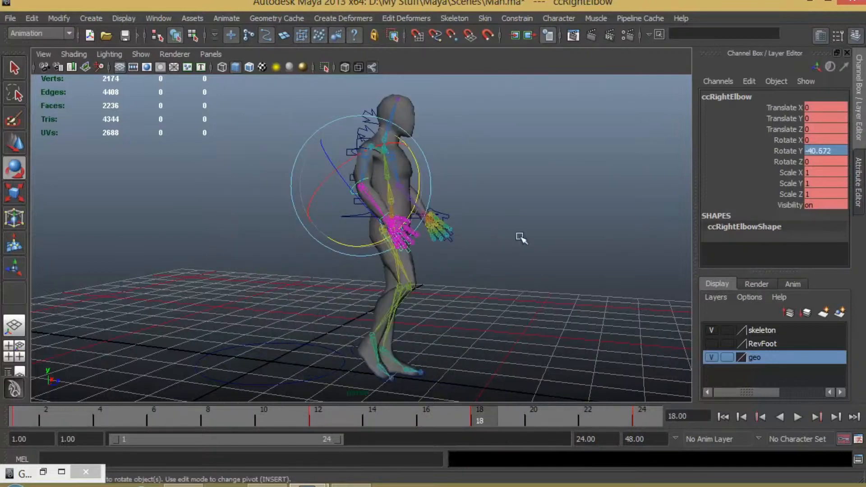
{"action": "double_click", "coordinate": [832, 151]}
{"action": "type", "text": "-30"}
{"action": "key", "text": "Return"}
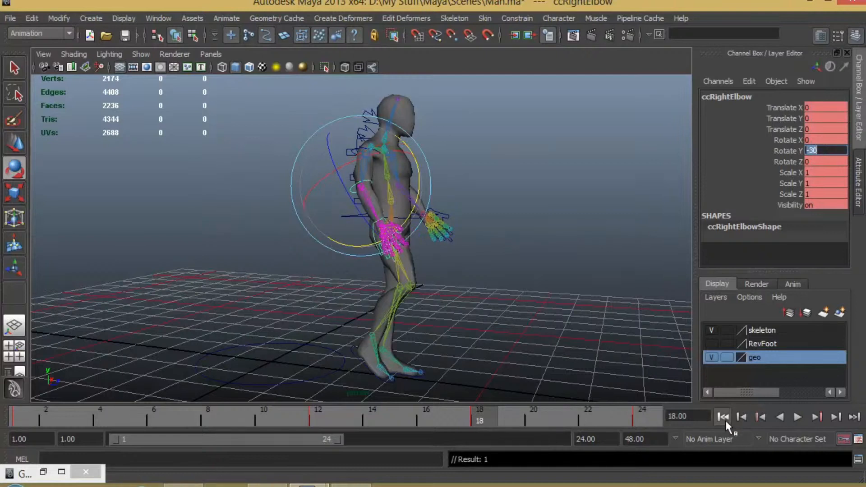
{"action": "left_click", "coordinate": [797, 416]}
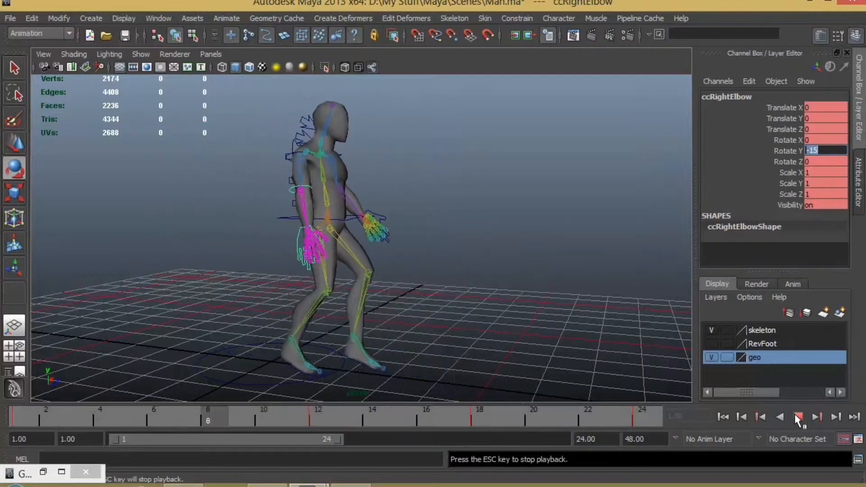
{"action": "left_click", "coordinate": [798, 417]}
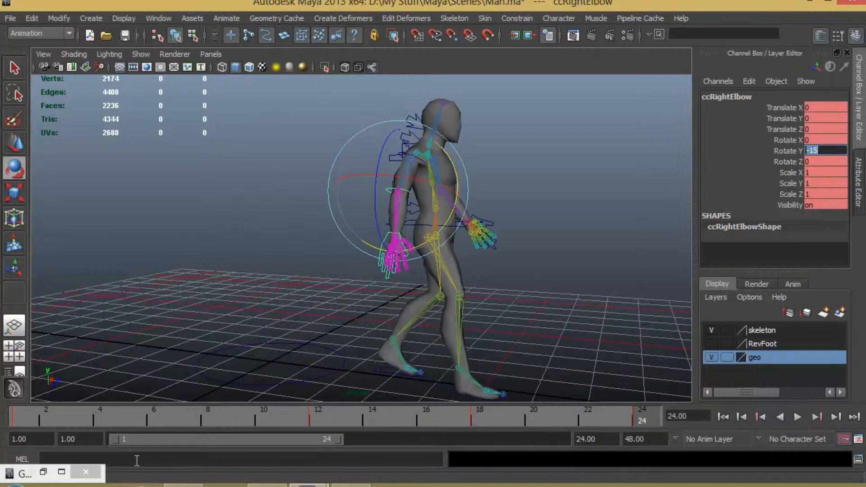
In the Graph Editor, move the right elbow's Rotate Y key at frame 12 to frame 10, and play back the walk from frame 1.
{"action": "left_click", "coordinate": [44, 472]}
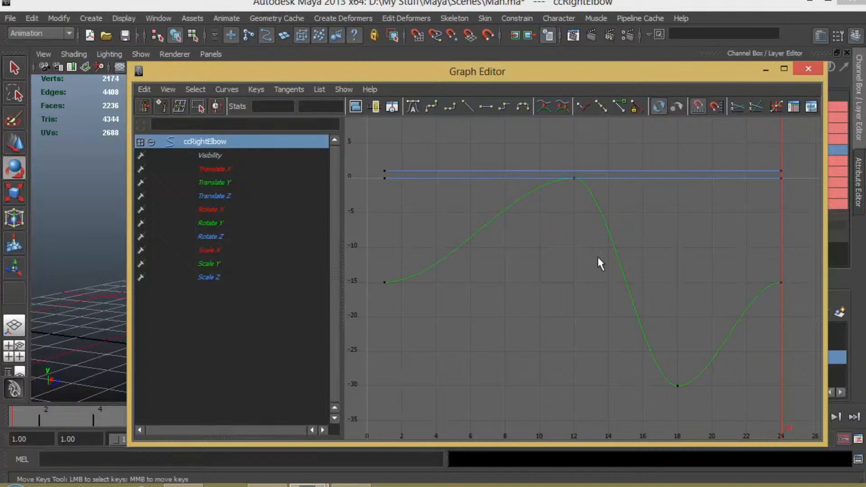
{"action": "left_click", "coordinate": [576, 177]}
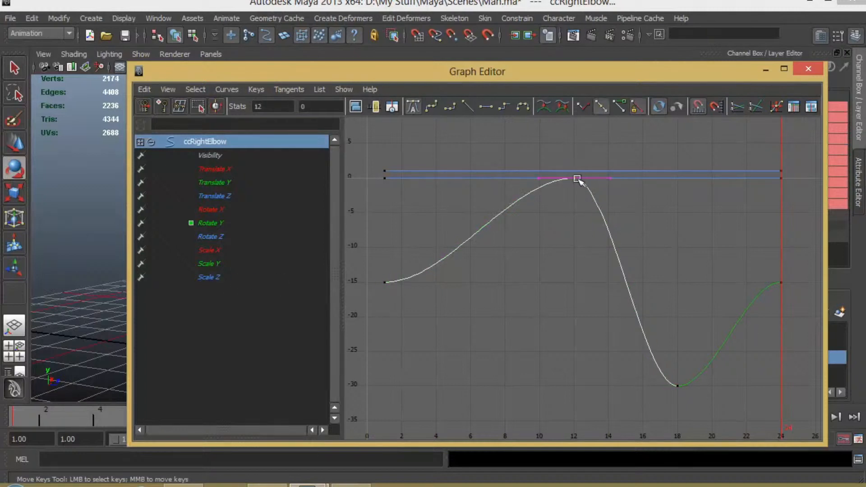
{"action": "type", "text": "10"}
{"action": "key", "text": "Return"}
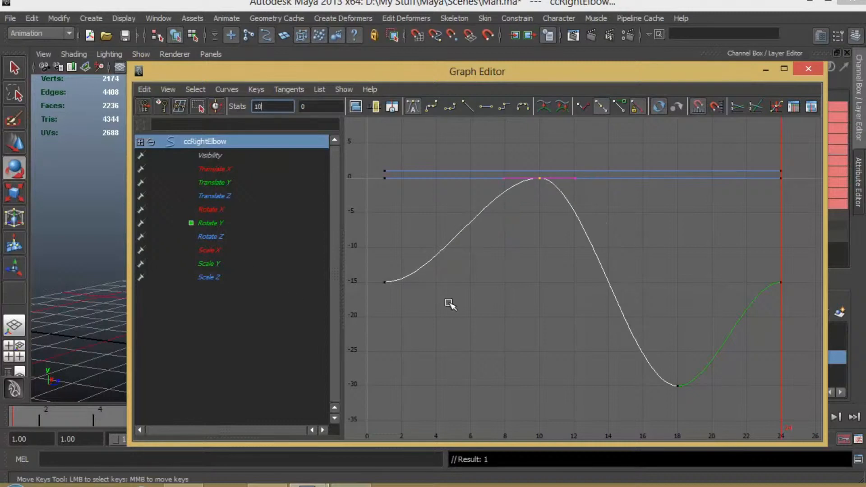
{"action": "left_click_drag", "start_coordinate": [722, 358], "coordinate": [645, 408]}
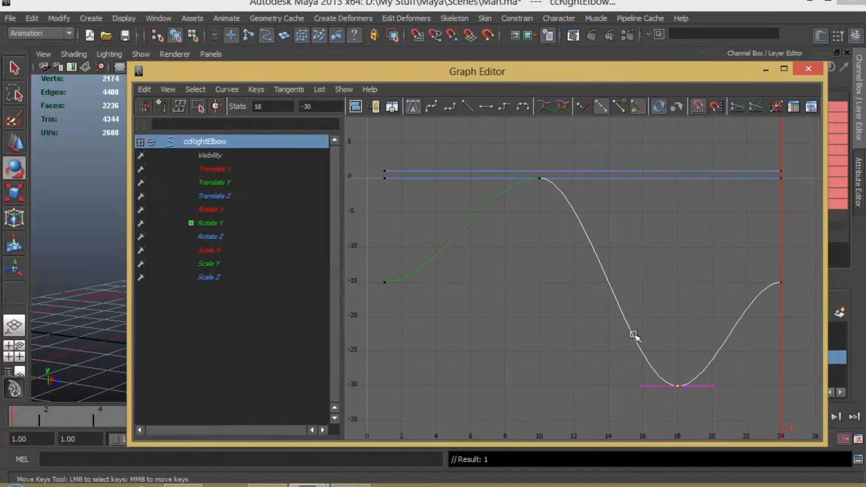
{"action": "left_click", "coordinate": [766, 70]}
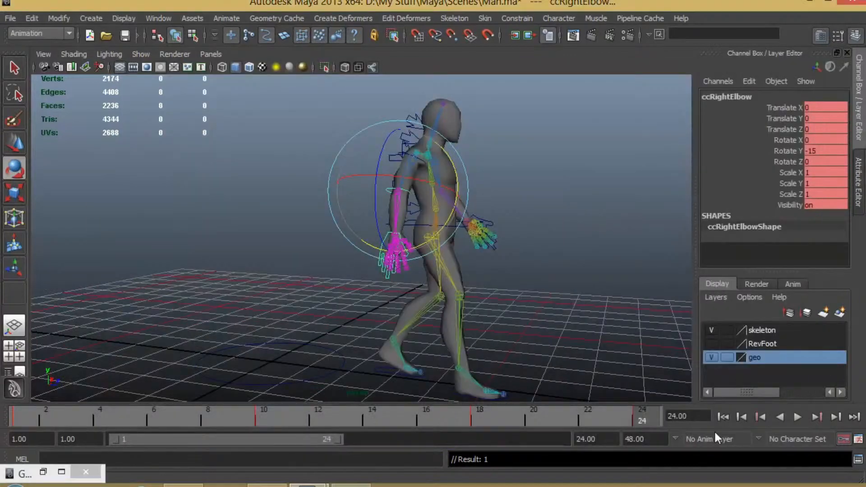
{"action": "left_click", "coordinate": [724, 417]}
{"action": "left_click", "coordinate": [799, 417]}
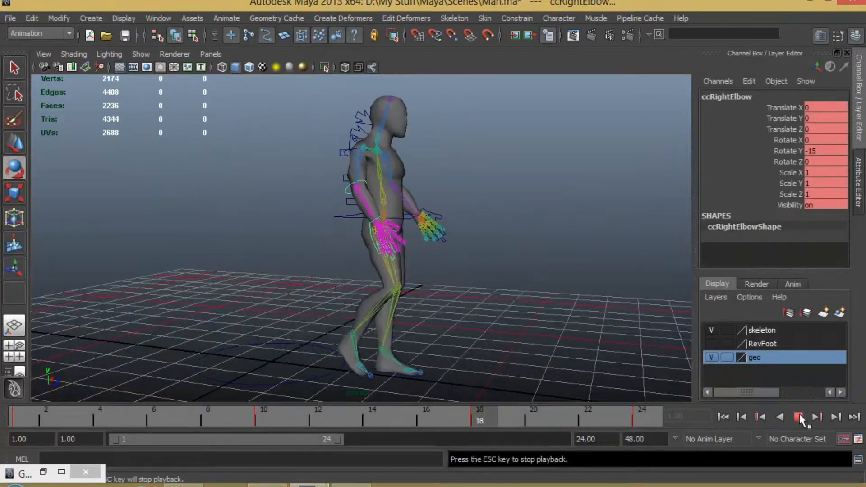
{"action": "left_click", "coordinate": [798, 417]}
Select the left arm control at the shoulder and key it at frame 24 in the same pose as at the cycle's start.
{"action": "left_click_drag", "start_coordinate": [489, 311], "coordinate": [396, 303], "text": "alt"}
{"action": "left_click", "coordinate": [490, 229]}
{"action": "left_click", "coordinate": [418, 154]}
{"action": "left_click_drag", "start_coordinate": [489, 239], "coordinate": [465, 236], "text": "alt"}
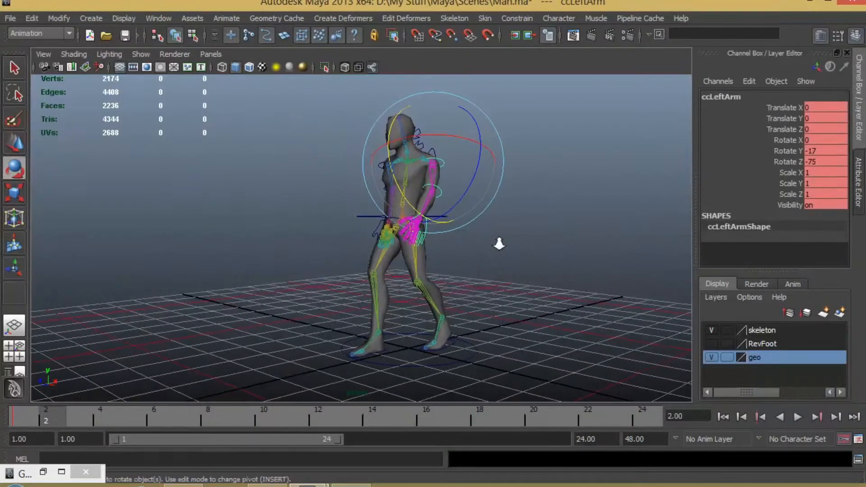
{"action": "key", "text": "alt+v"}
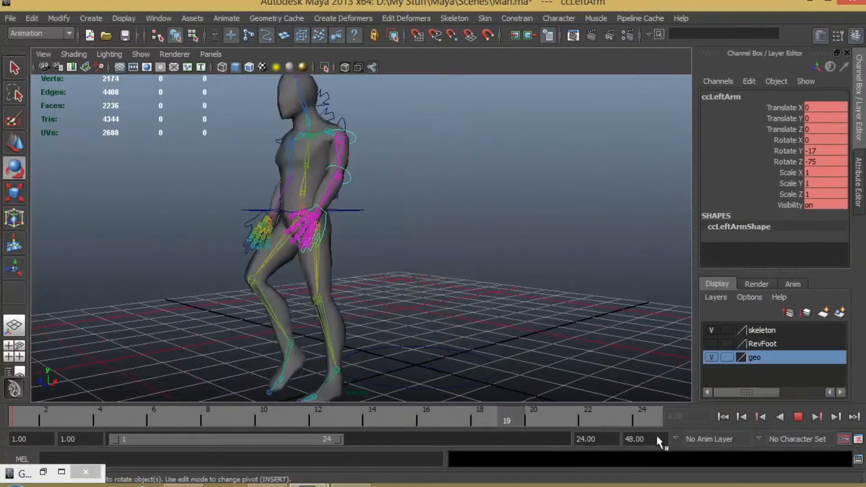
{"action": "left_click", "coordinate": [642, 419]}
{"action": "key", "text": "s"}
At frame 12, swing the left arm control backward by setting its Rotate Y to 17.
{"action": "left_click_drag", "start_coordinate": [639, 419], "coordinate": [338, 426]}
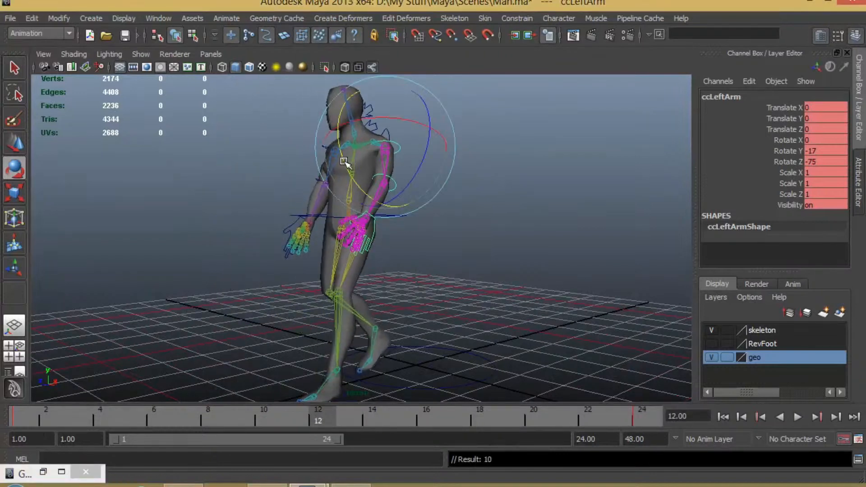
{"action": "left_click_drag", "start_coordinate": [345, 151], "coordinate": [372, 167]}
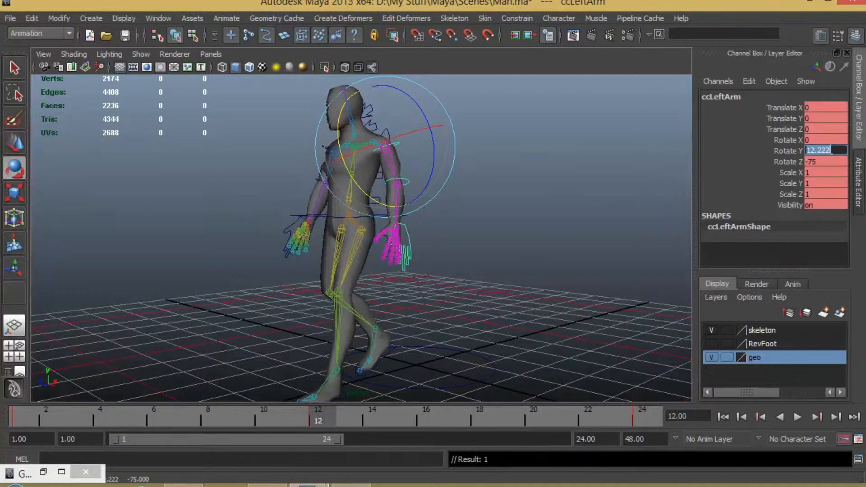
{"action": "key", "text": "Return"}
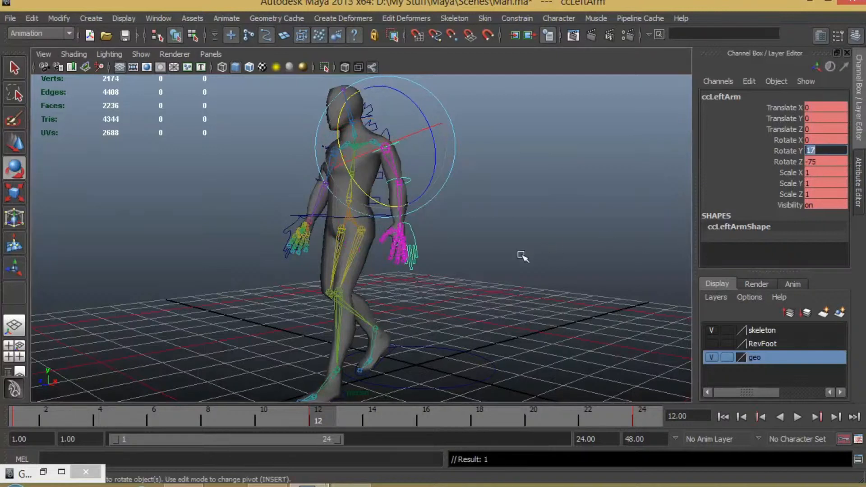
Select the left elbow control and set its Rotate Y to -30 at frame 6.
{"action": "left_click", "coordinate": [425, 200]}
{"action": "left_click", "coordinate": [404, 177]}
{"action": "key", "text": "alt+v"}
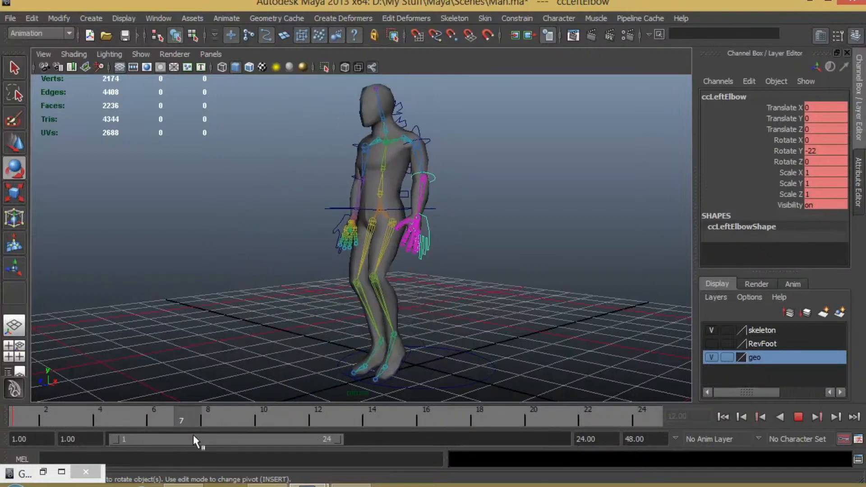
{"action": "key", "text": "Escape"}
{"action": "left_click_drag", "start_coordinate": [388, 190], "coordinate": [388, 183]}
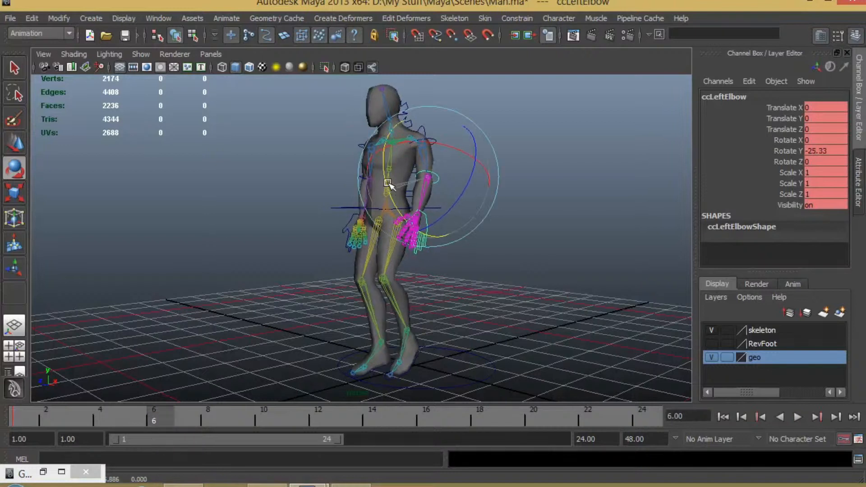
{"action": "left_click", "coordinate": [829, 151]}
{"action": "type", "text": "-30"}
{"action": "key", "text": "Return"}
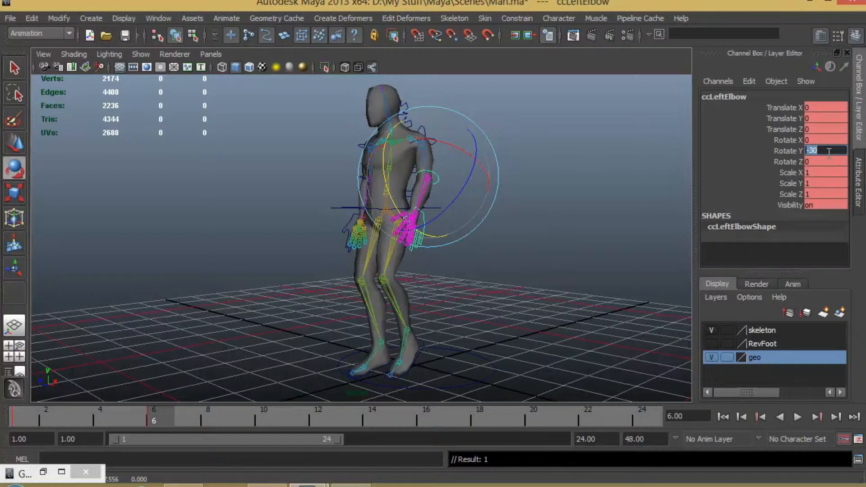
Straighten the left elbow at frame 14 by setting its Rotate Y to 0.
{"action": "left_click_drag", "start_coordinate": [157, 420], "coordinate": [381, 415]}
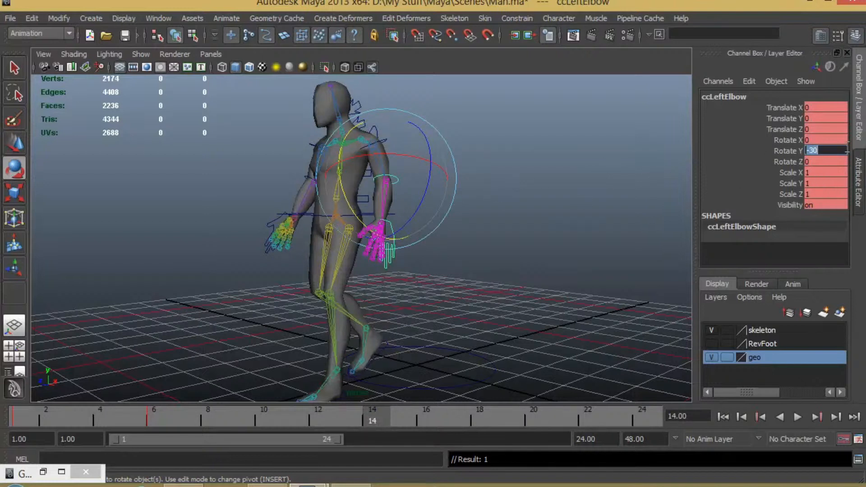
{"action": "type", "text": "0"}
{"action": "key", "text": "Return"}
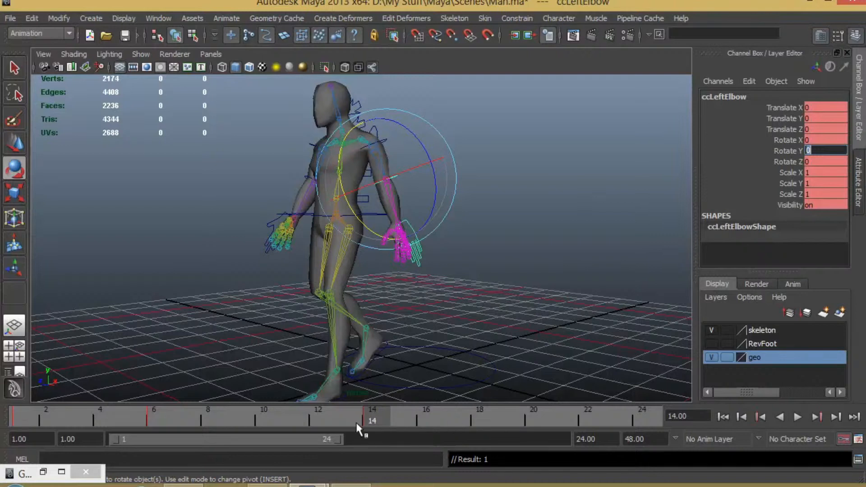
Copy the left elbow's key from frame 1 and paste it at frame 24.
{"action": "left_click_drag", "start_coordinate": [382, 422], "coordinate": [634, 417]}
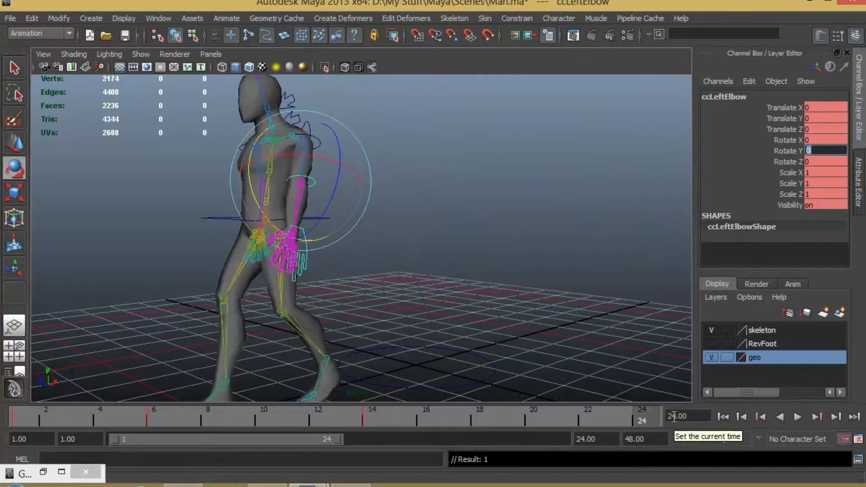
{"action": "left_click_drag", "start_coordinate": [639, 431], "coordinate": [13, 418]}
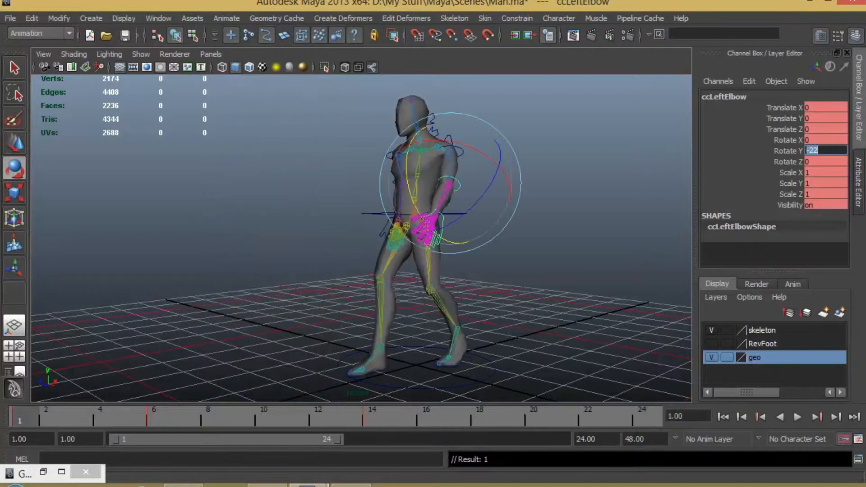
{"action": "right_click", "coordinate": [21, 410]}
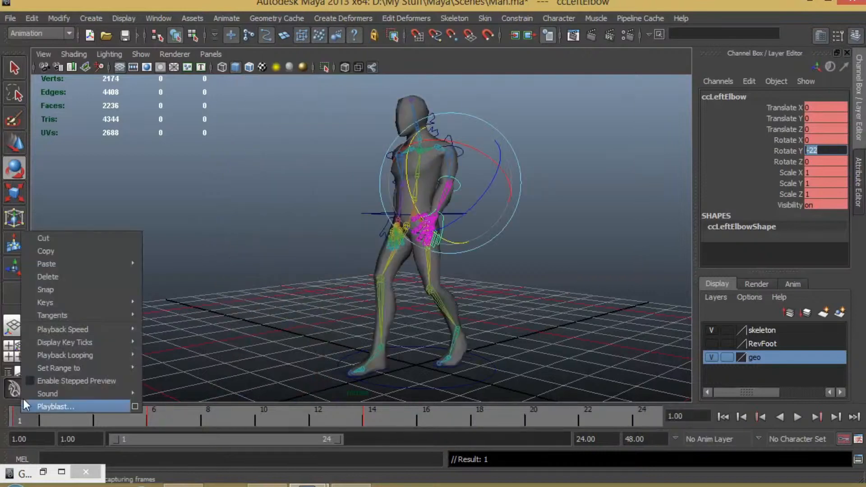
{"action": "left_click", "coordinate": [47, 251]}
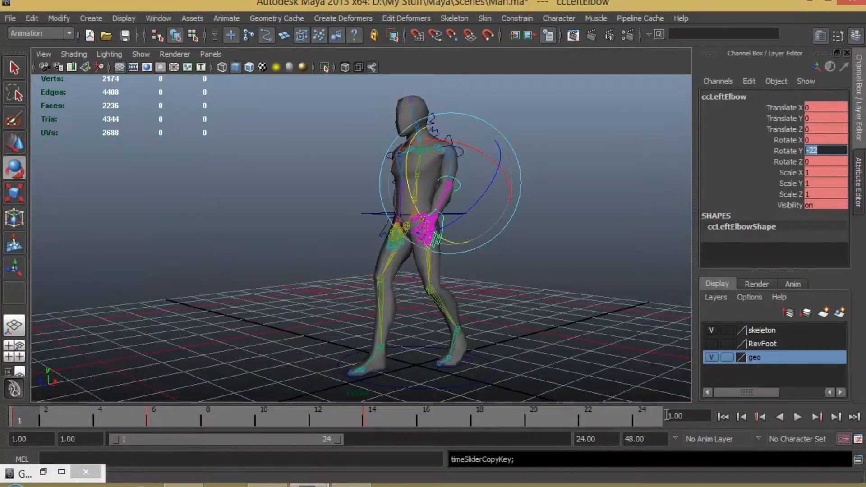
{"action": "left_click", "coordinate": [641, 417]}
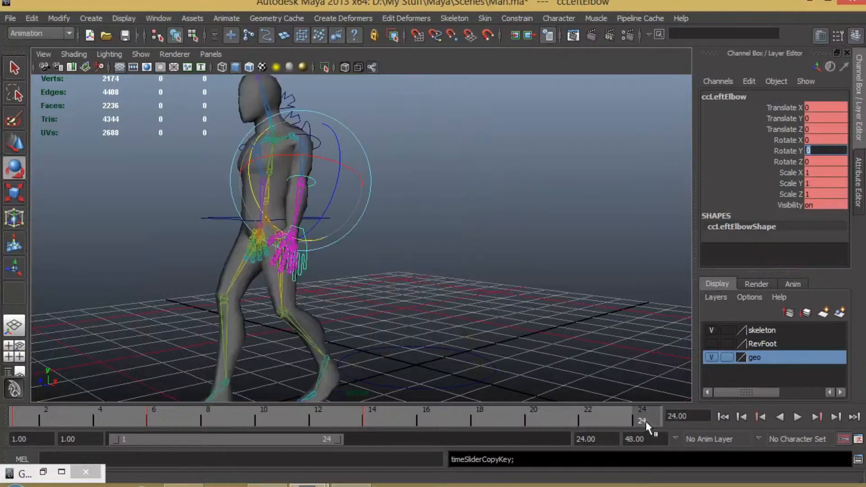
{"action": "right_click", "coordinate": [640, 417]}
{"action": "mouse_move", "coordinate": [712, 273]}
{"action": "left_click", "coordinate": [791, 279]}
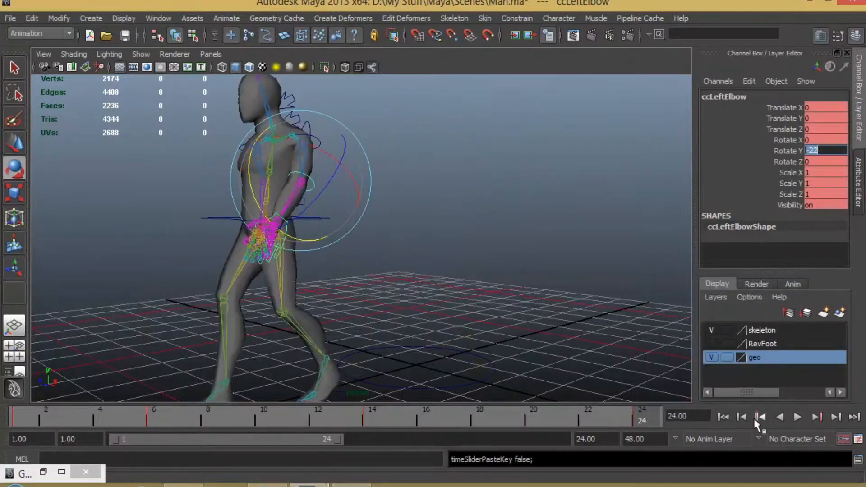
Play back the walk to check both arm swings from a wider front angle, and clear the selection.
{"action": "left_click", "coordinate": [797, 417]}
{"action": "left_click_drag", "start_coordinate": [525, 286], "coordinate": [451, 283], "text": "alt"}
{"action": "left_click_drag", "start_coordinate": [413, 319], "coordinate": [468, 333], "text": "alt"}
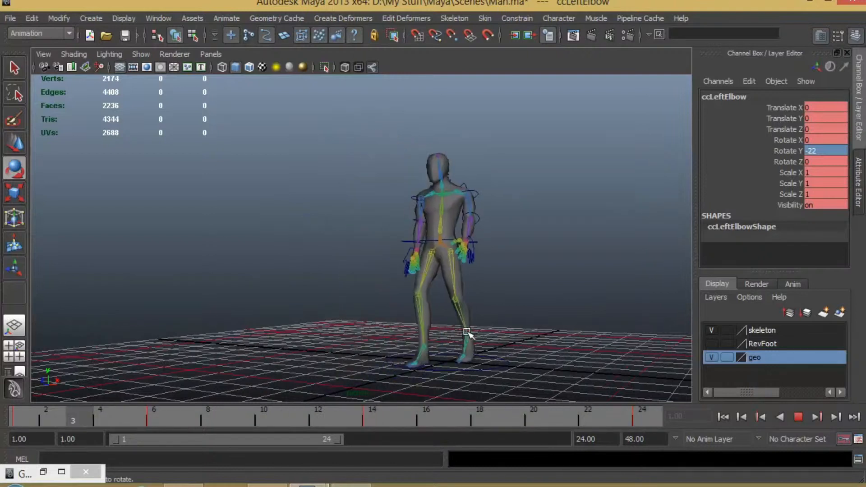
{"action": "key", "text": "Escape"}
{"action": "left_click", "coordinate": [491, 338]}
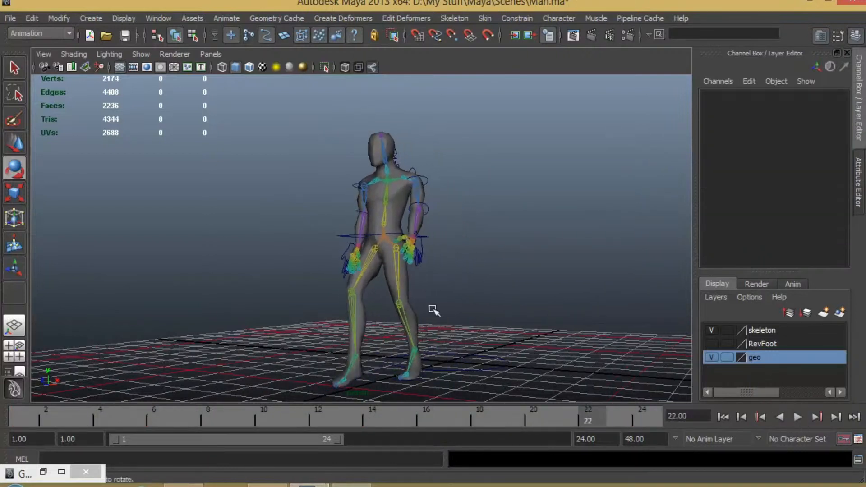
Select the head control and key its neutral pose at frame 1.
{"action": "left_click_drag", "start_coordinate": [425, 181], "coordinate": [439, 233], "text": "alt"}
{"action": "left_click", "coordinate": [376, 154]}
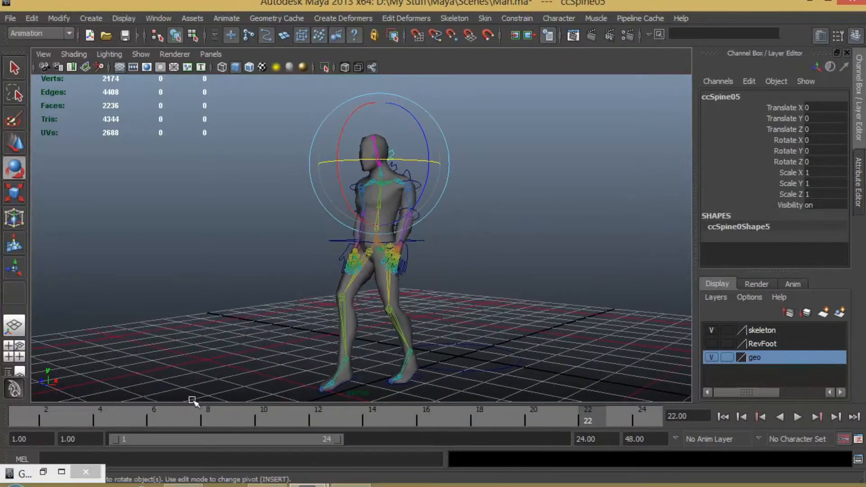
{"action": "left_click", "coordinate": [20, 419]}
{"action": "left_click_drag", "start_coordinate": [409, 271], "coordinate": [433, 316], "text": "alt"}
{"action": "key", "text": "s"}
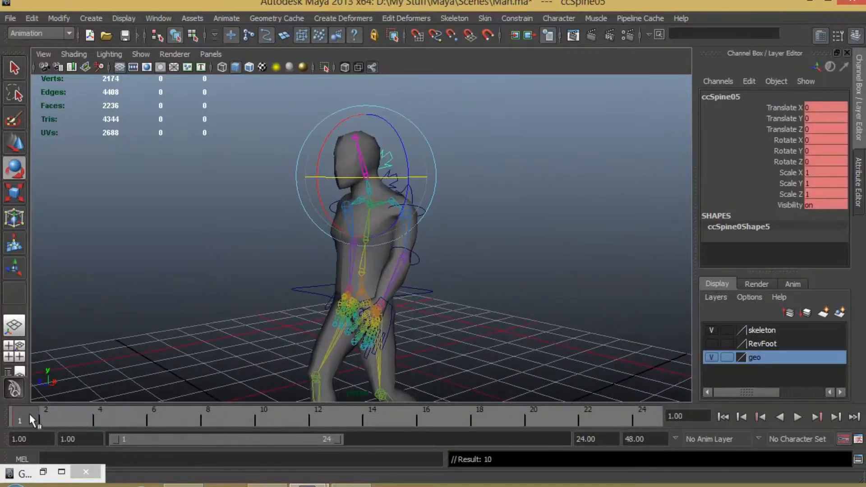
Turn the head control sideways to about Rotate Y 41.5 and Z -9 at frame 12, and about Y 42.6 and Z -7.2 at frame 18.
{"action": "left_click_drag", "start_coordinate": [25, 412], "coordinate": [318, 421]}
{"action": "left_click_drag", "start_coordinate": [234, 179], "coordinate": [277, 171]}
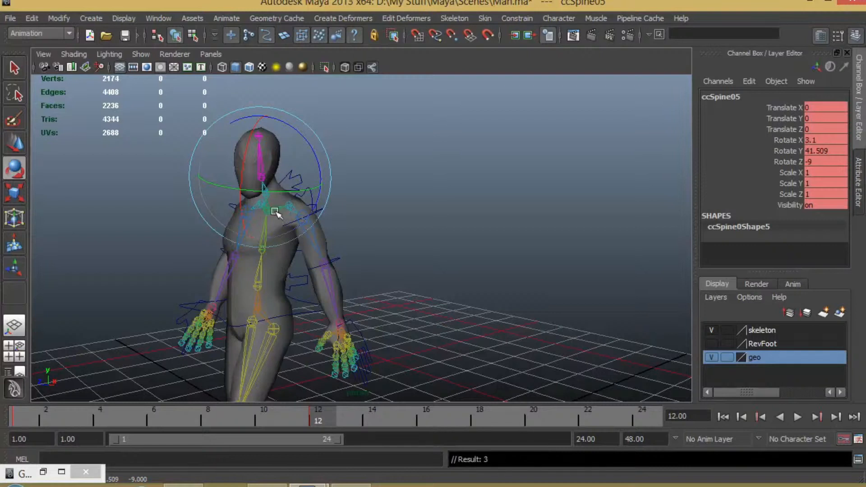
{"action": "key", "text": "alt+v"}
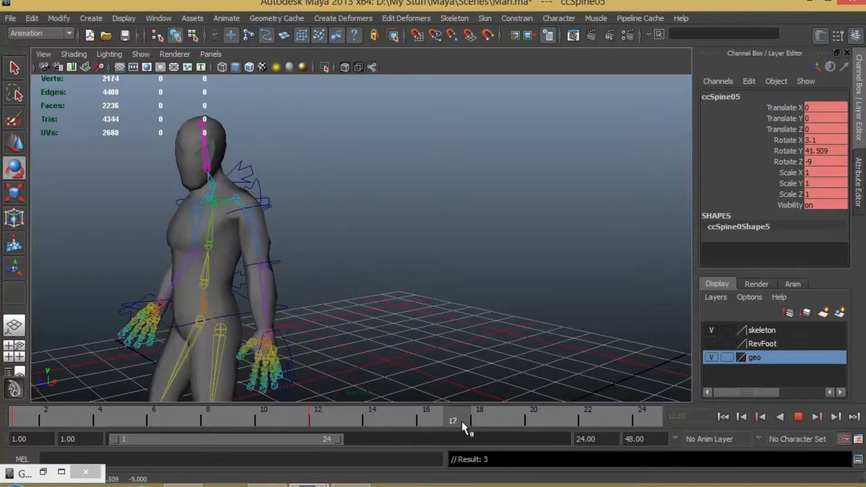
{"action": "left_click", "coordinate": [470, 420]}
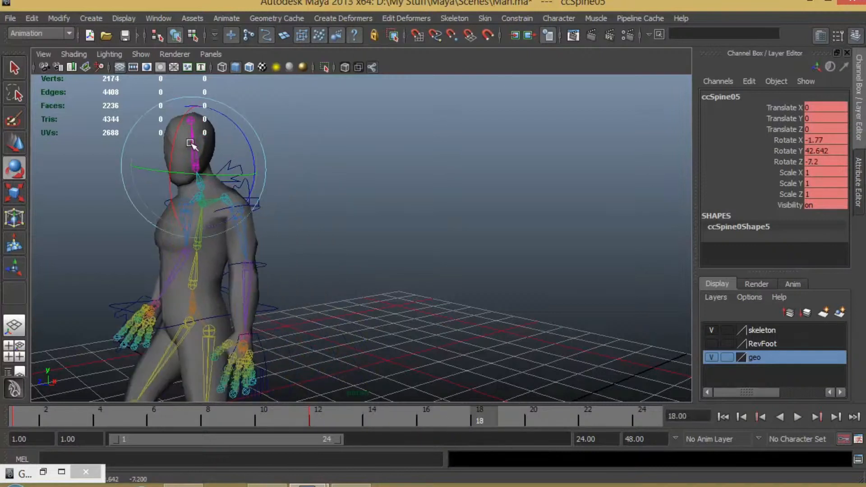
At frame 24, reset the head control's Rotate X, Y and Z to 0.
{"action": "left_click_drag", "start_coordinate": [485, 420], "coordinate": [664, 416]}
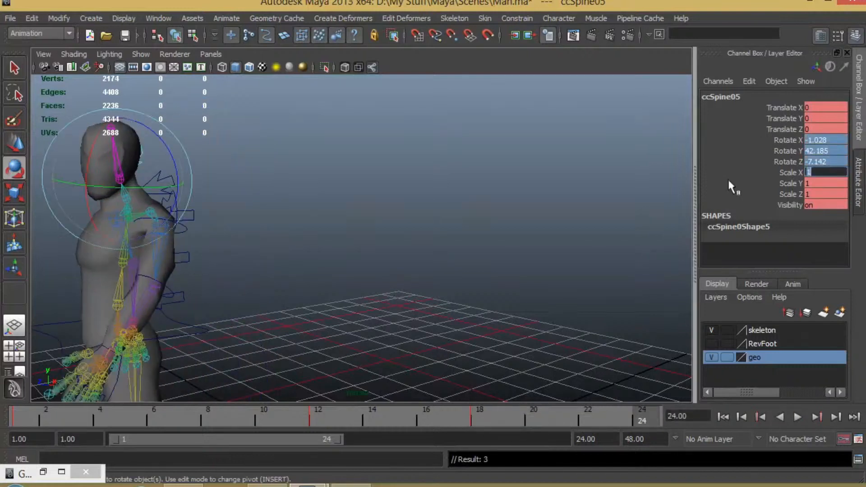
{"action": "left_click", "coordinate": [837, 158]}
{"action": "type", "text": "0"}
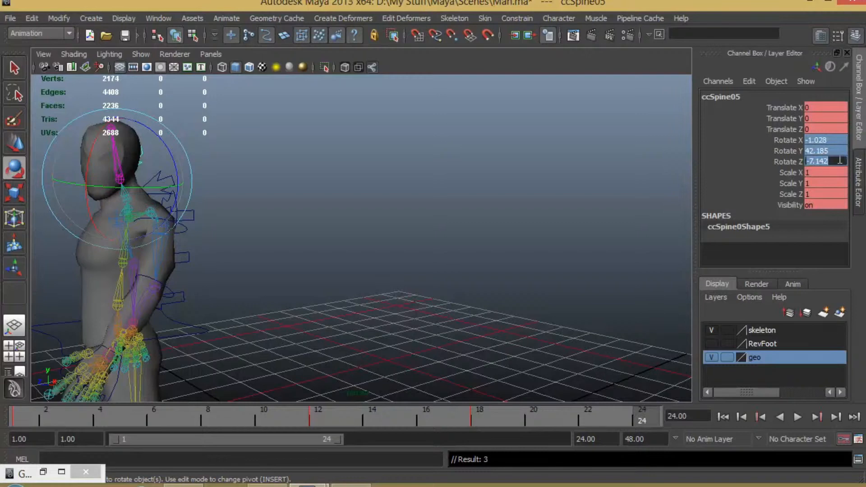
{"action": "key", "text": "Return"}
Play back the walk from frame 1 and examine the head turn together with the body motion from several angles.
{"action": "right_click_drag", "start_coordinate": [286, 305], "coordinate": [197, 303], "text": "alt"}
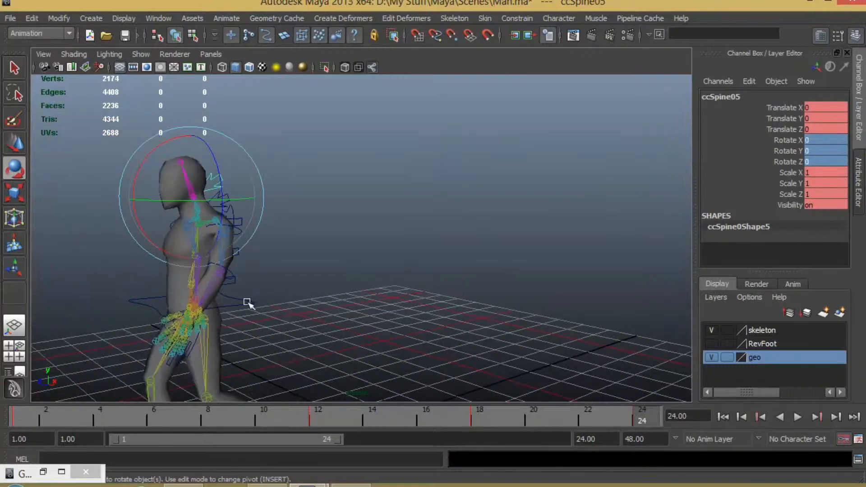
{"action": "middle_click_drag", "start_coordinate": [248, 303], "coordinate": [298, 269], "text": "alt"}
{"action": "right_click_drag", "start_coordinate": [298, 269], "coordinate": [347, 279], "text": "alt"}
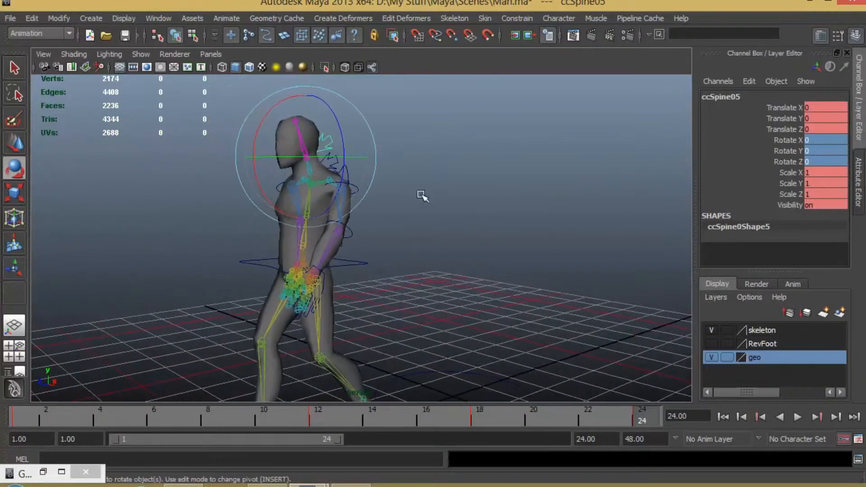
{"action": "left_click", "coordinate": [722, 416]}
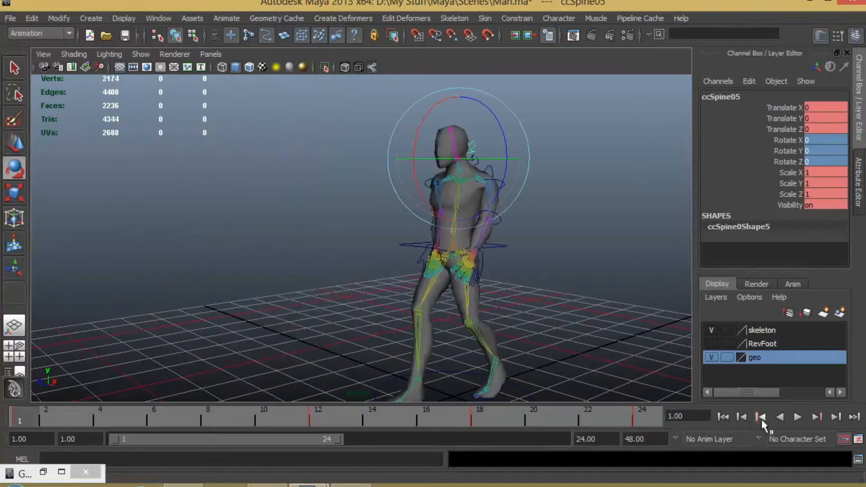
{"action": "left_click", "coordinate": [798, 417]}
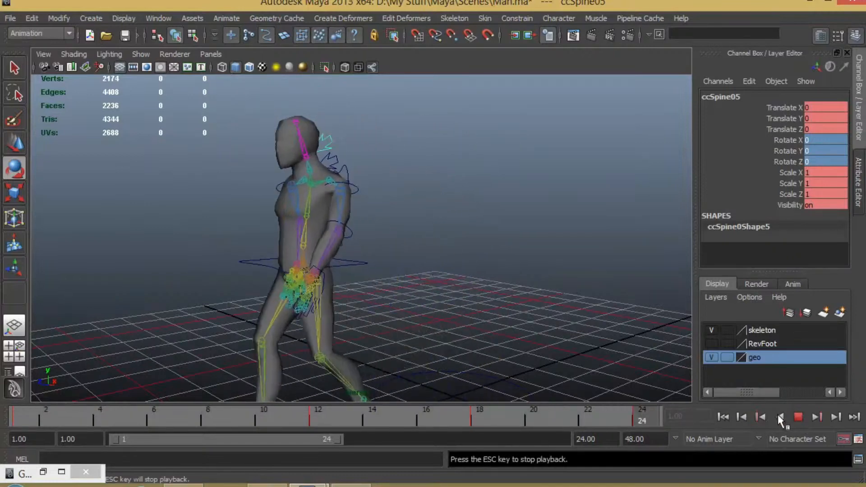
{"action": "key", "text": "Escape"}
{"action": "left_click", "coordinate": [722, 416]}
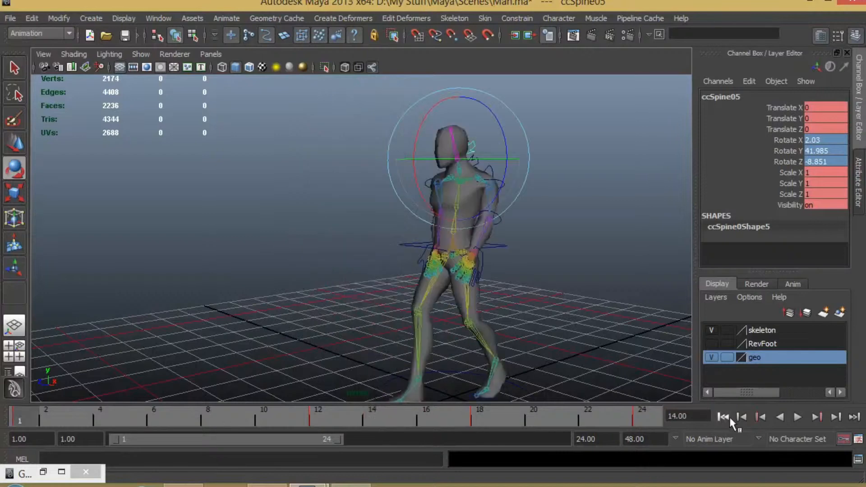
{"action": "left_click", "coordinate": [797, 417]}
{"action": "left_click_drag", "start_coordinate": [482, 312], "coordinate": [496, 291], "text": "alt"}
{"action": "right_click_drag", "start_coordinate": [497, 292], "coordinate": [447, 300], "text": "alt"}
{"action": "middle_click_drag", "start_coordinate": [562, 299], "coordinate": [568, 298], "text": "alt"}
{"action": "left_click_drag", "start_coordinate": [568, 299], "coordinate": [555, 300], "text": "alt"}
{"action": "right_click_drag", "start_coordinate": [562, 282], "coordinate": [536, 284], "text": "alt"}
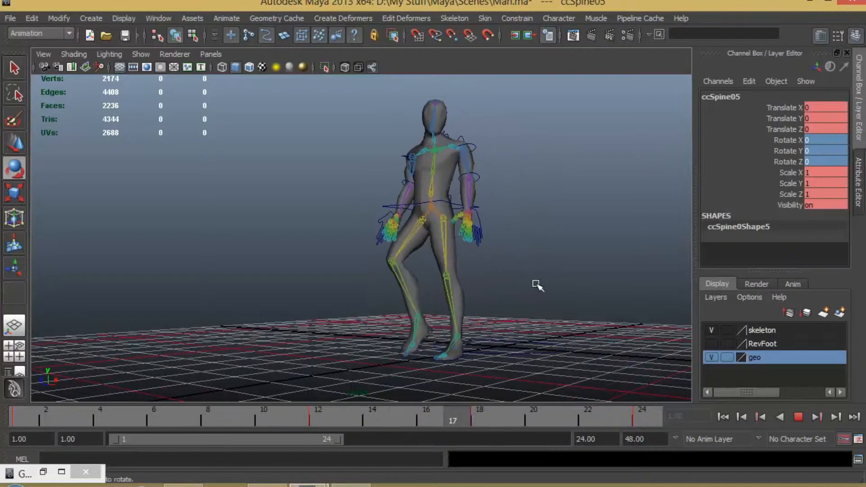